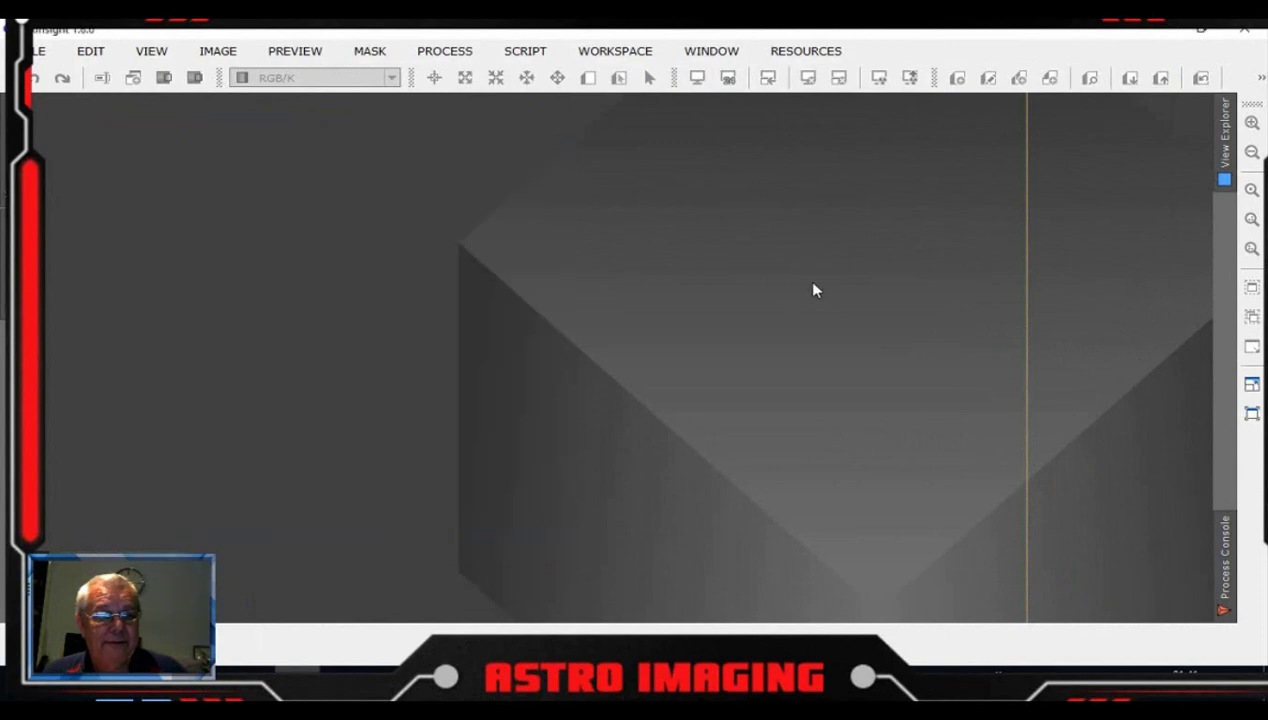
# - Open the SubframeSelector process and arrange its main window beside the Measurements window
pyautogui.click(445, 51)
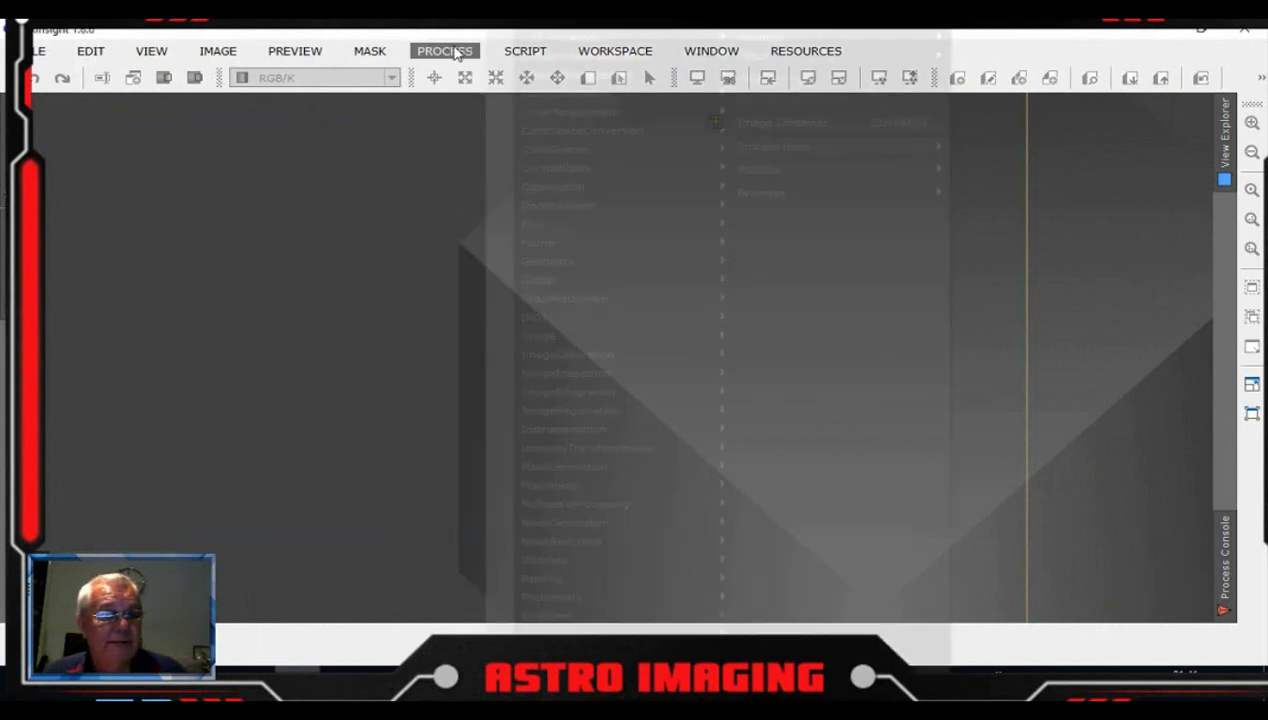
pyautogui.moveTo(606, 38)
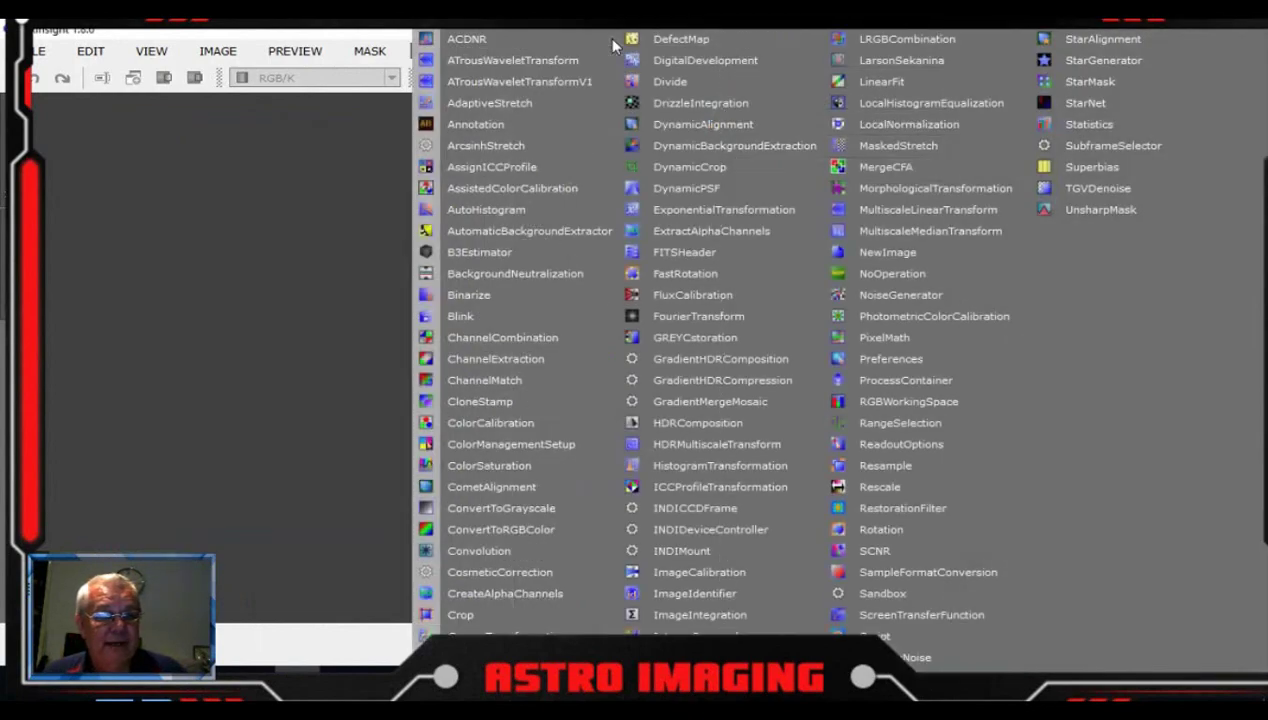
pyautogui.click(1112, 145)
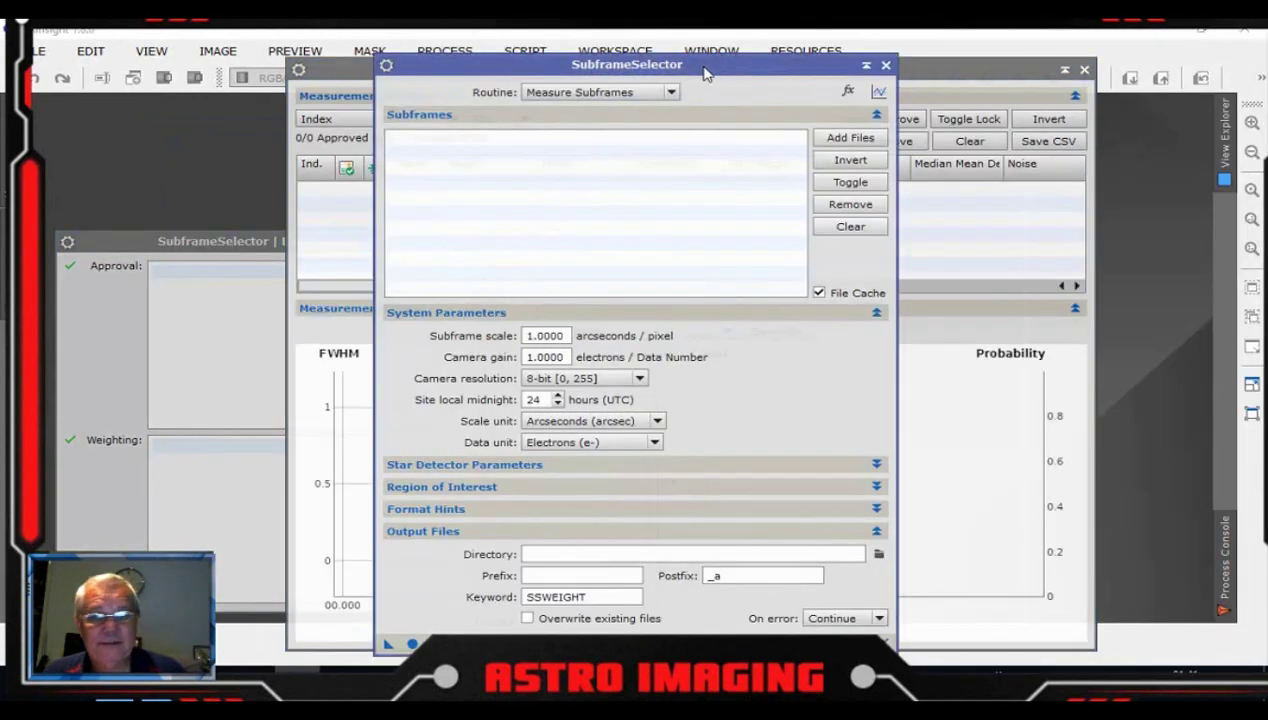
pyautogui.moveTo(705, 72); pyautogui.dragTo(352, 56)
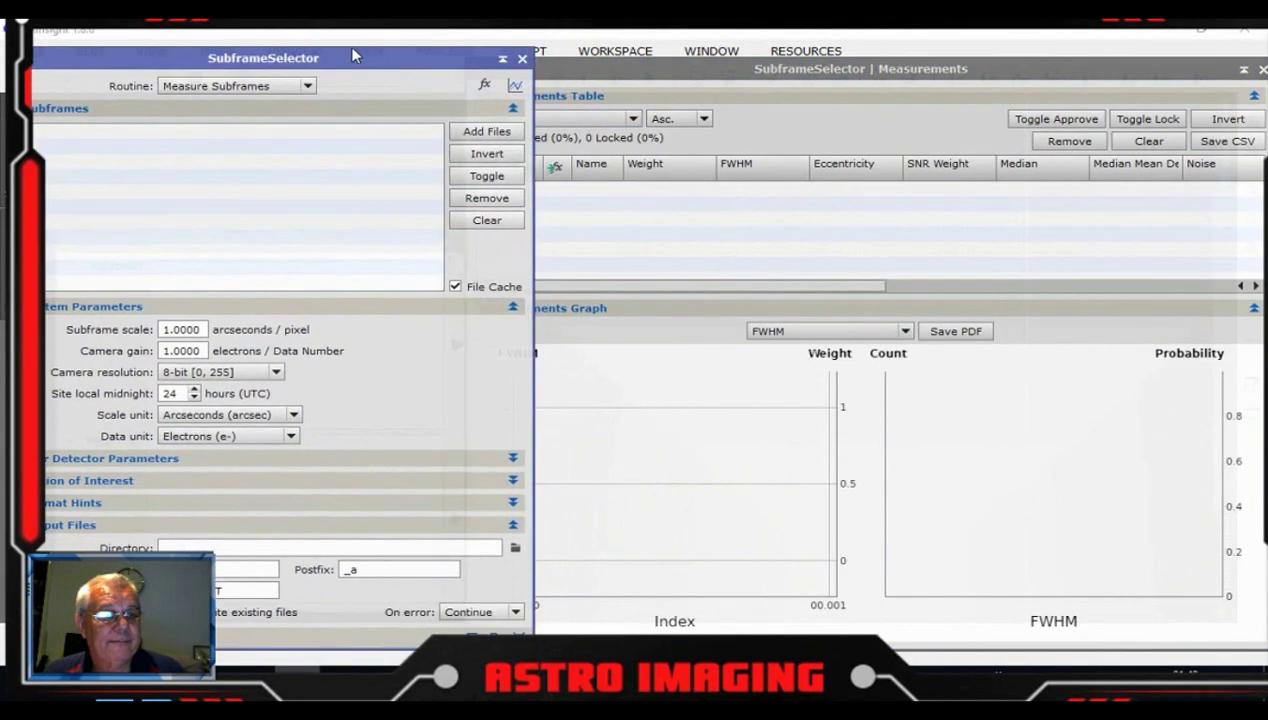
pyautogui.moveTo(734, 67); pyautogui.dragTo(762, 56)
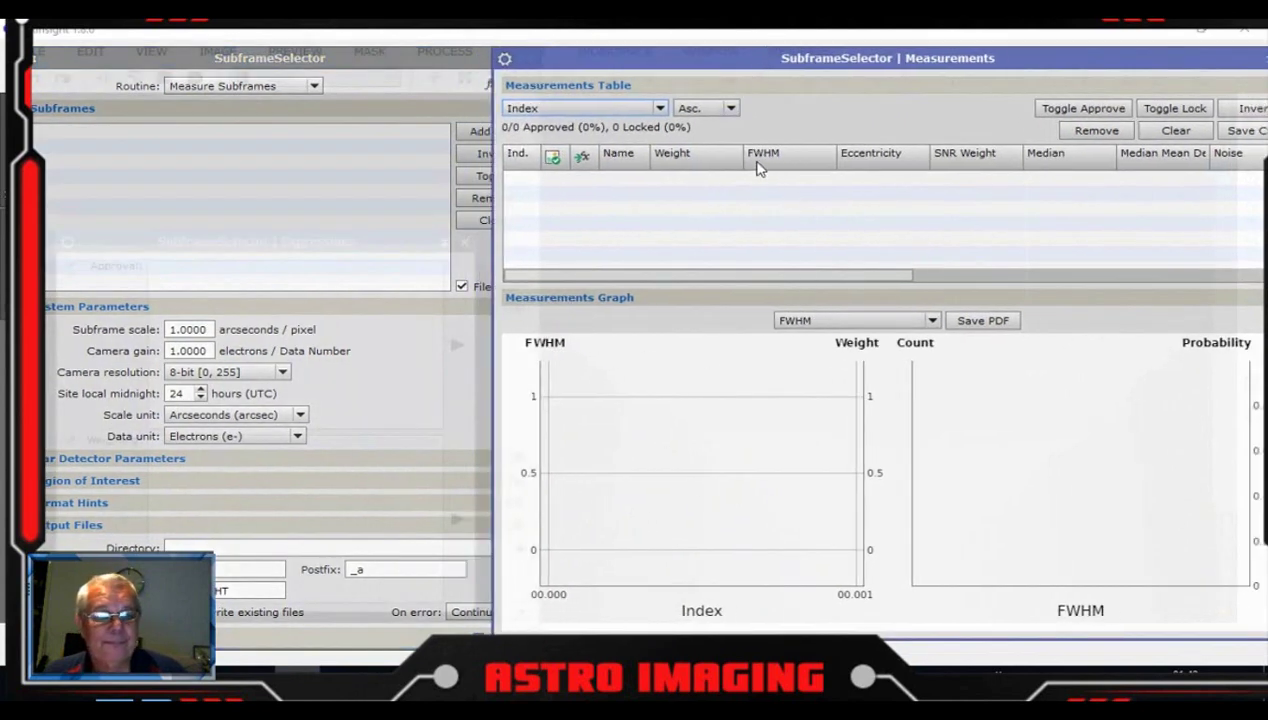
pyautogui.click(362, 63)
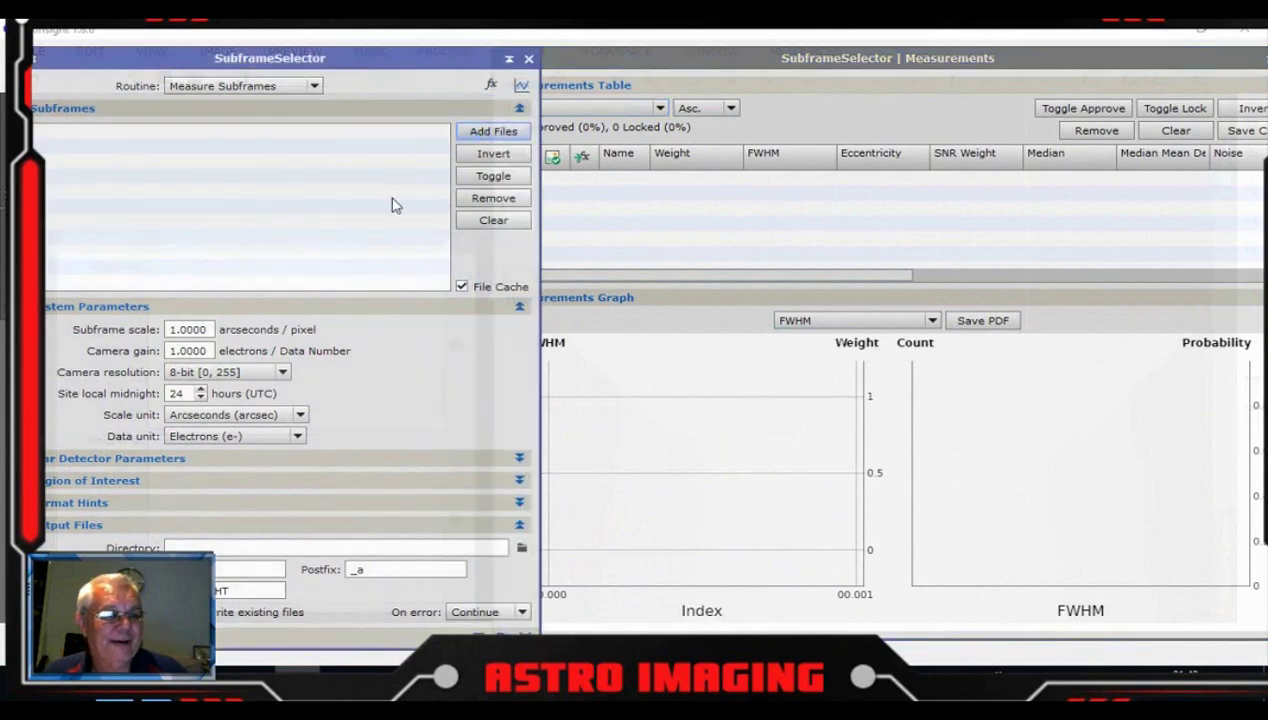
# - Add all debayered light frames from the Trunk folder's 2019-08-26/lights/cal/cc/db subfolder to the subframes list
pyautogui.click(493, 131)
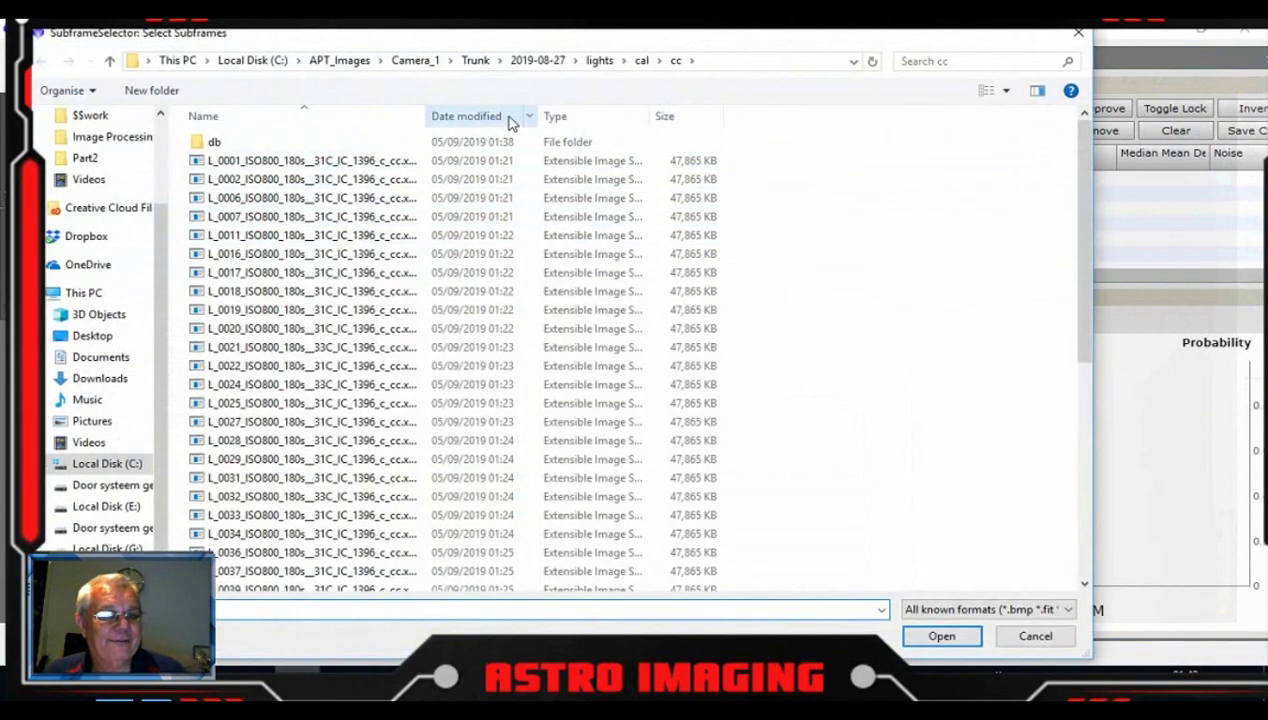
pyautogui.click(479, 62)
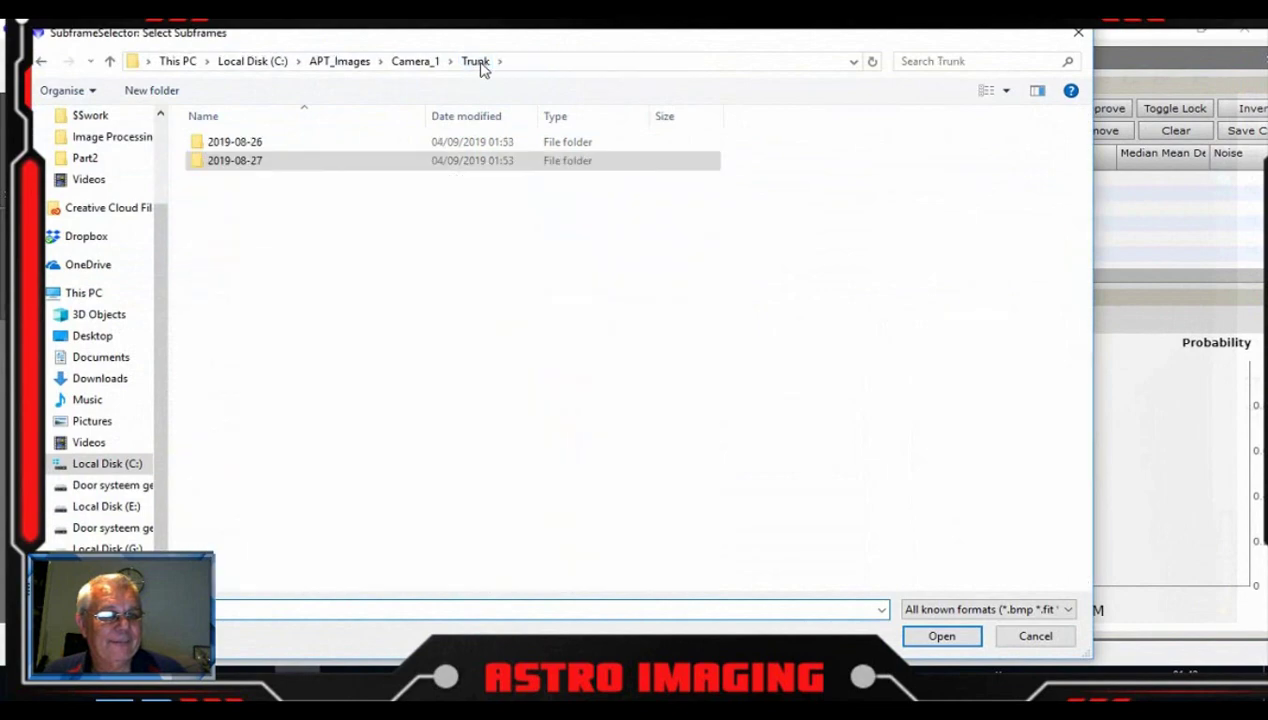
pyautogui.doubleClick(356, 154)
pyautogui.doubleClick(300, 166)
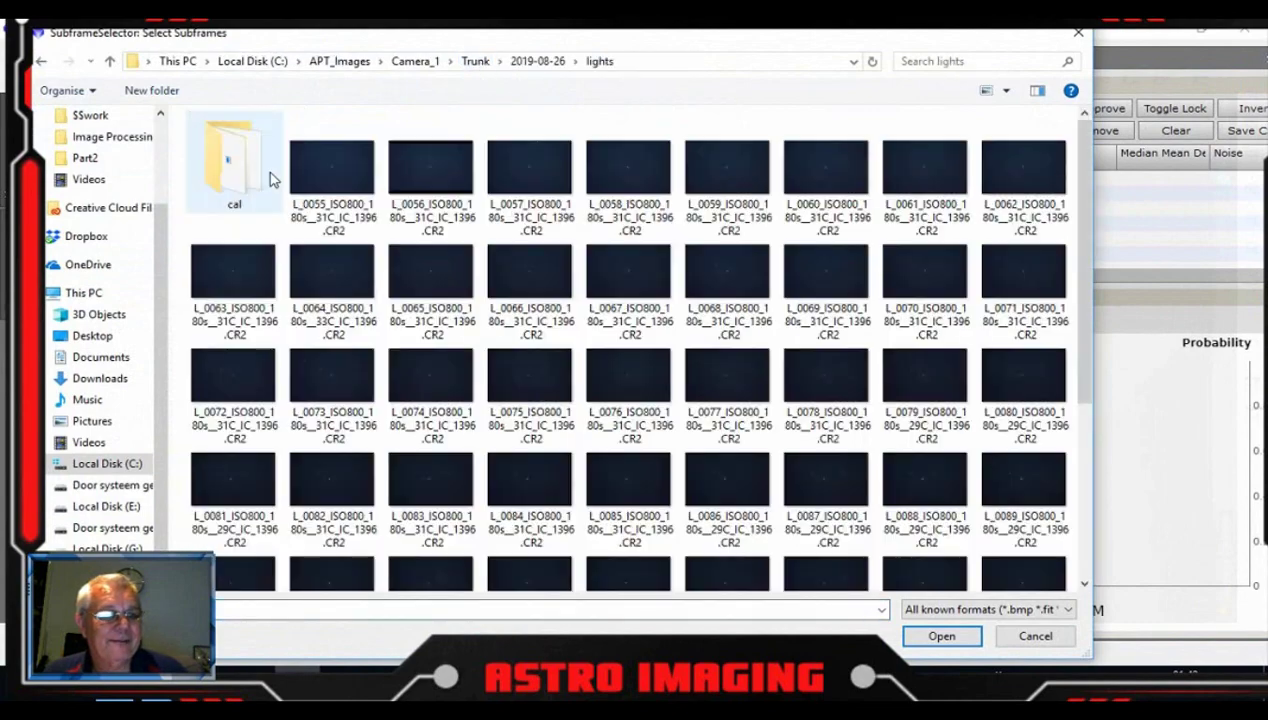
pyautogui.doubleClick(268, 176)
pyautogui.doubleClick(244, 143)
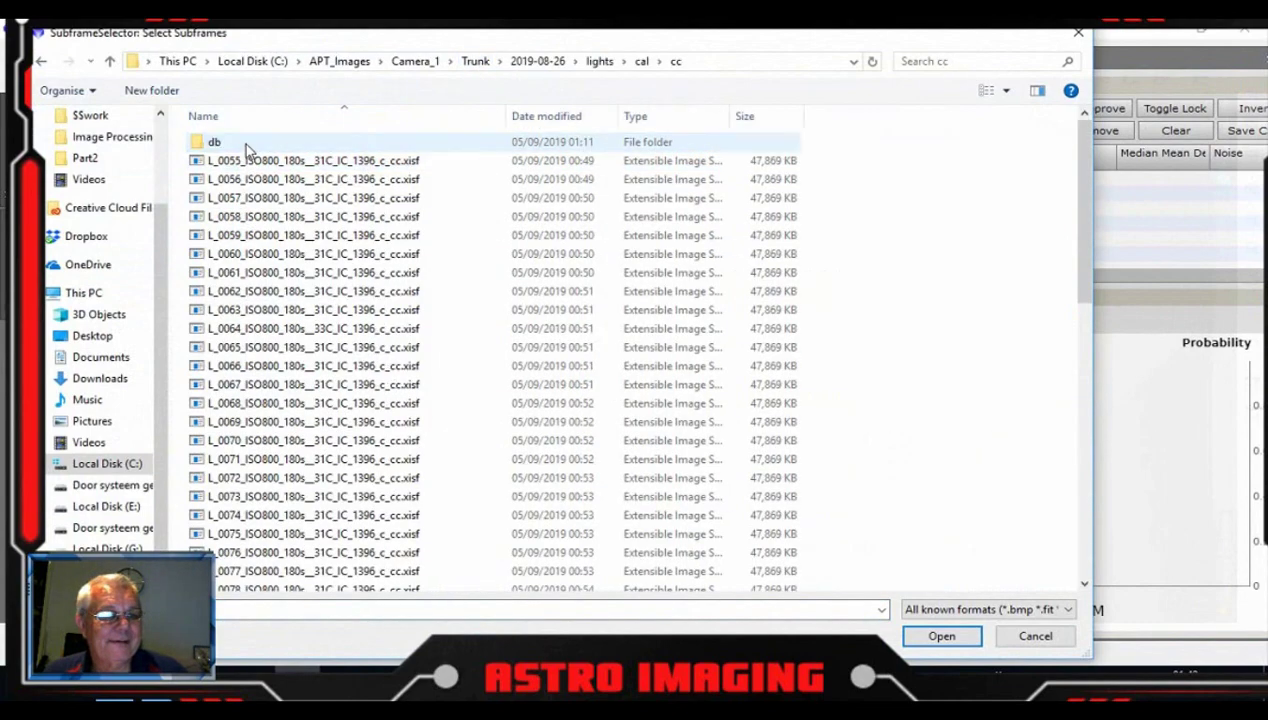
pyautogui.doubleClick(245, 143)
pyautogui.click(300, 254)
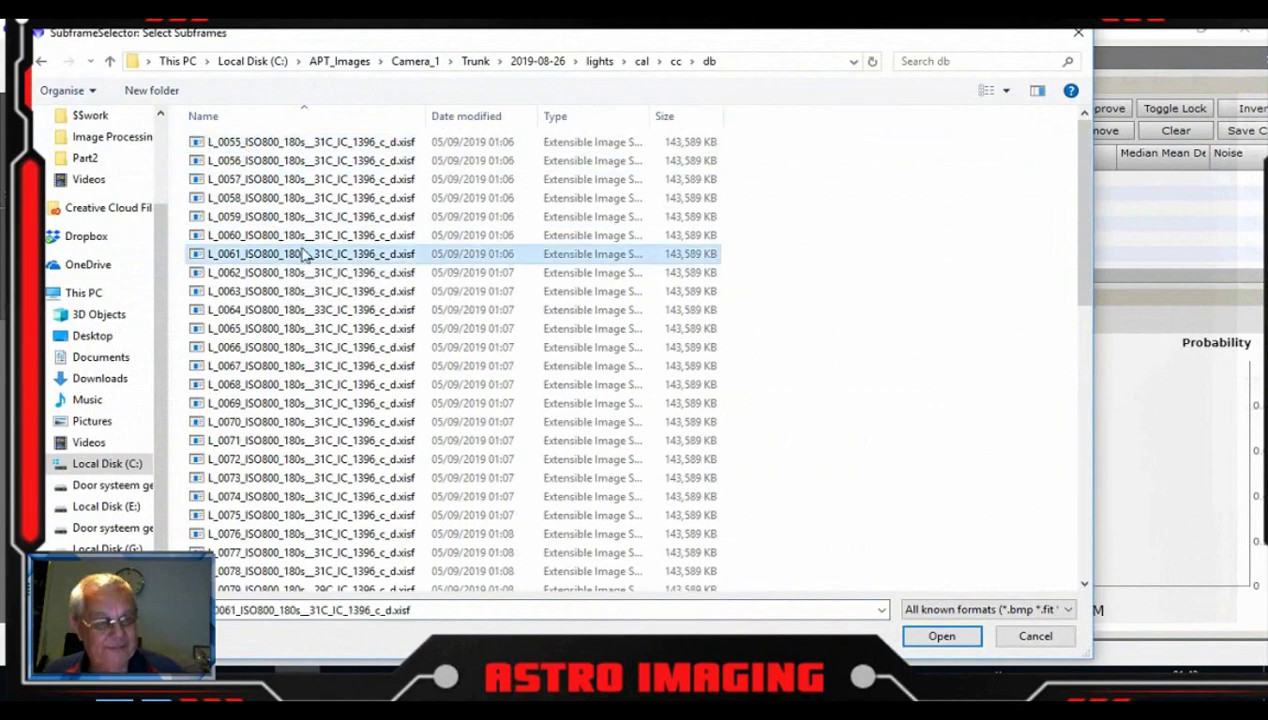
pyautogui.hotkey('ctrl', 'a')
pyautogui.click(940, 636)
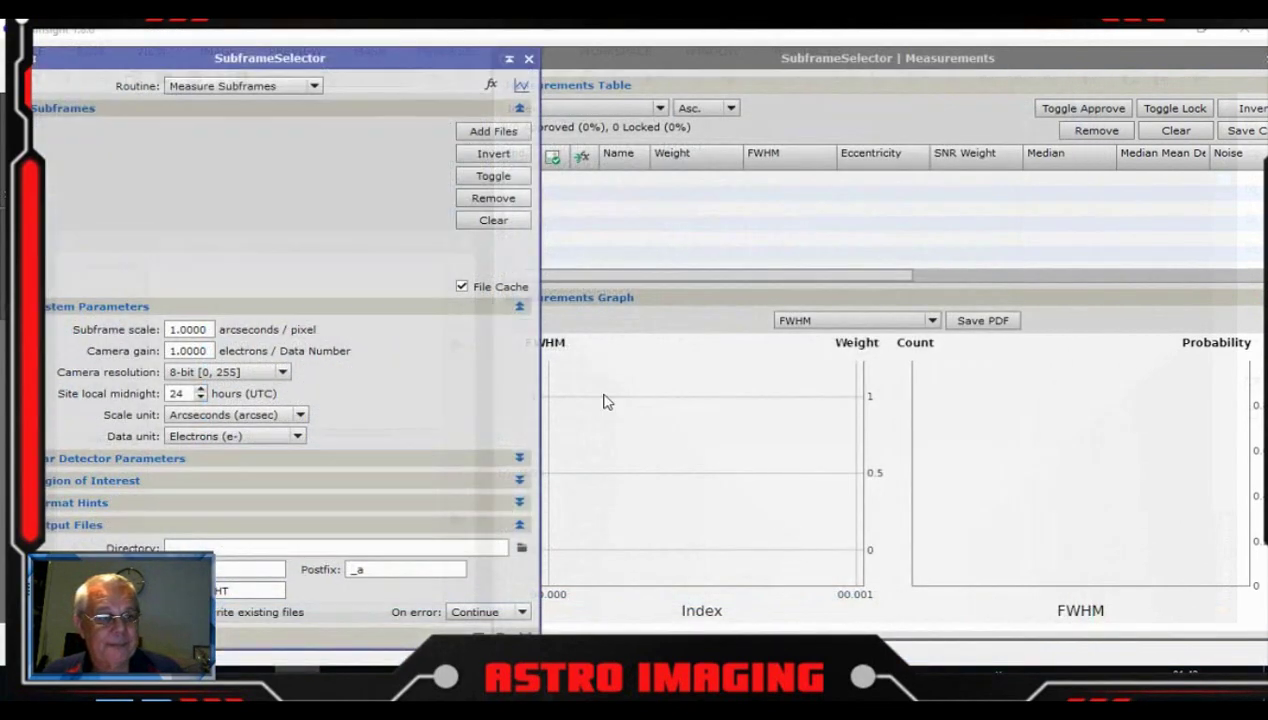
# - Add all debayered light frames from the Trunk folder's 2019-08-27/lights/cal/cc/db subfolder to the subframes list
pyautogui.click(493, 131)
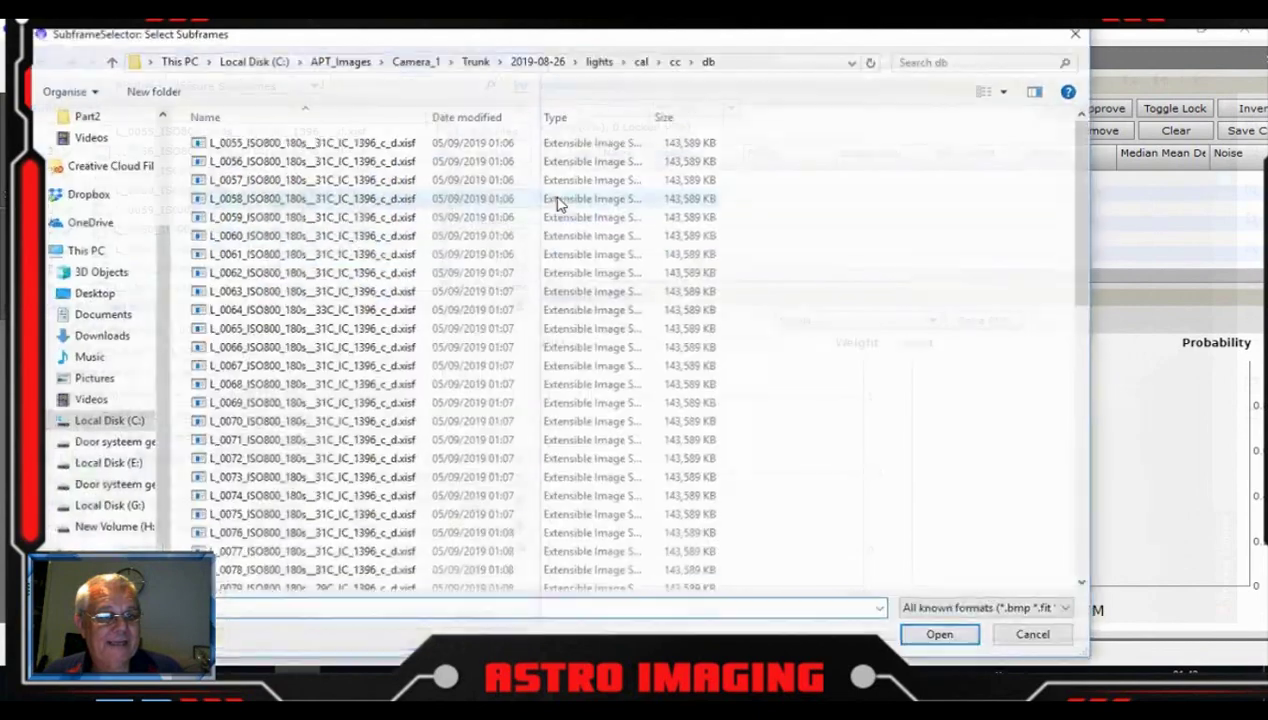
pyautogui.click(477, 62)
pyautogui.doubleClick(336, 161)
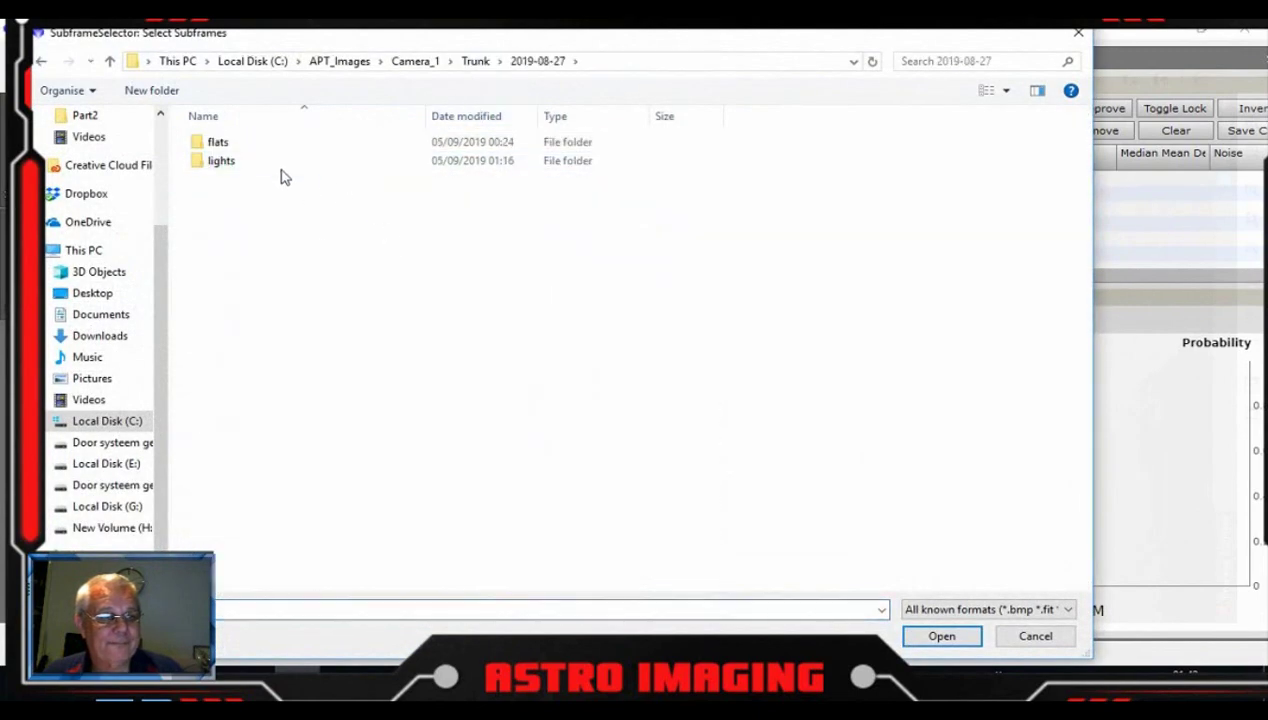
pyautogui.doubleClick(281, 163)
pyautogui.doubleClick(248, 163)
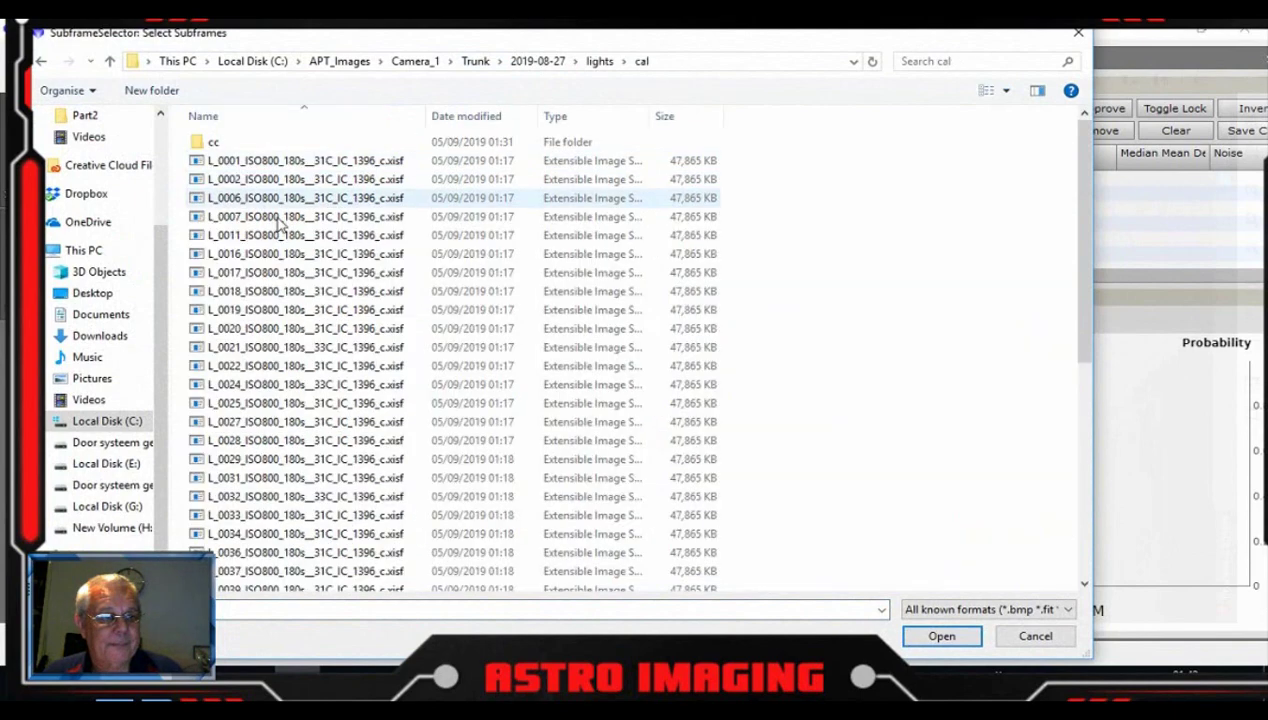
pyautogui.doubleClick(240, 143)
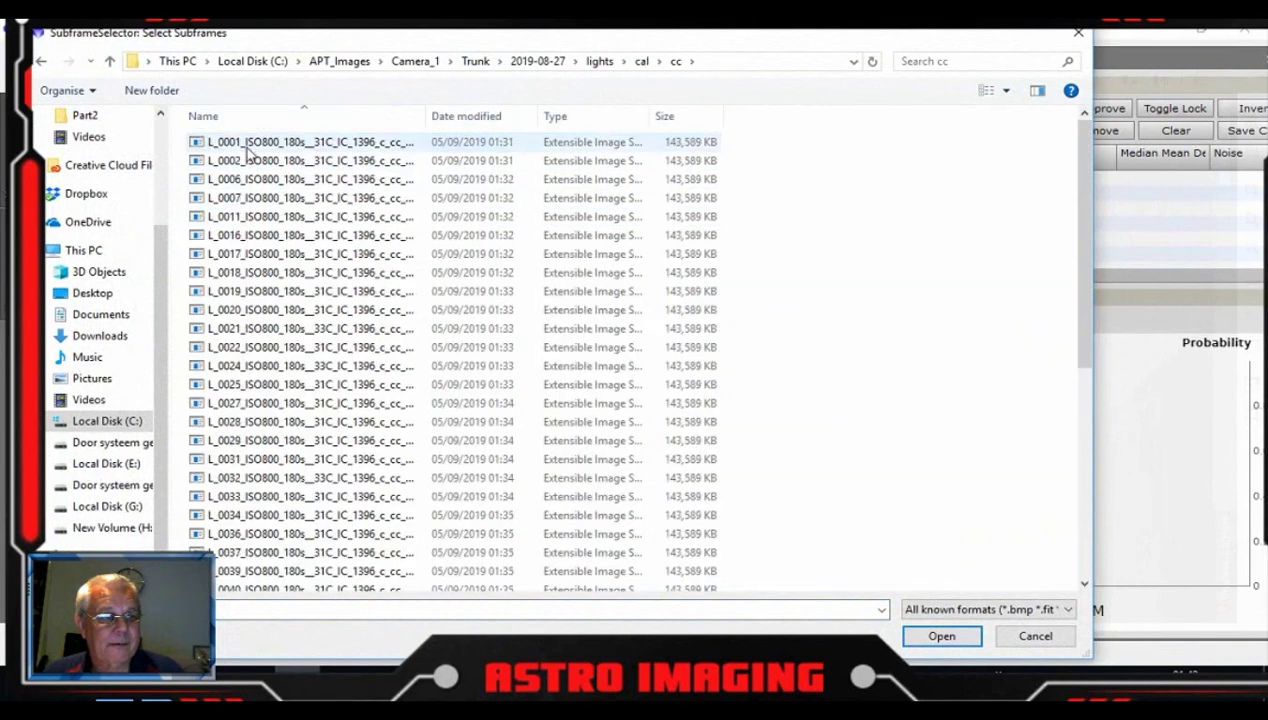
pyautogui.moveTo(250, 150); pyautogui.dragTo(292, 238)
pyautogui.hotkey('ctrl', 'a')
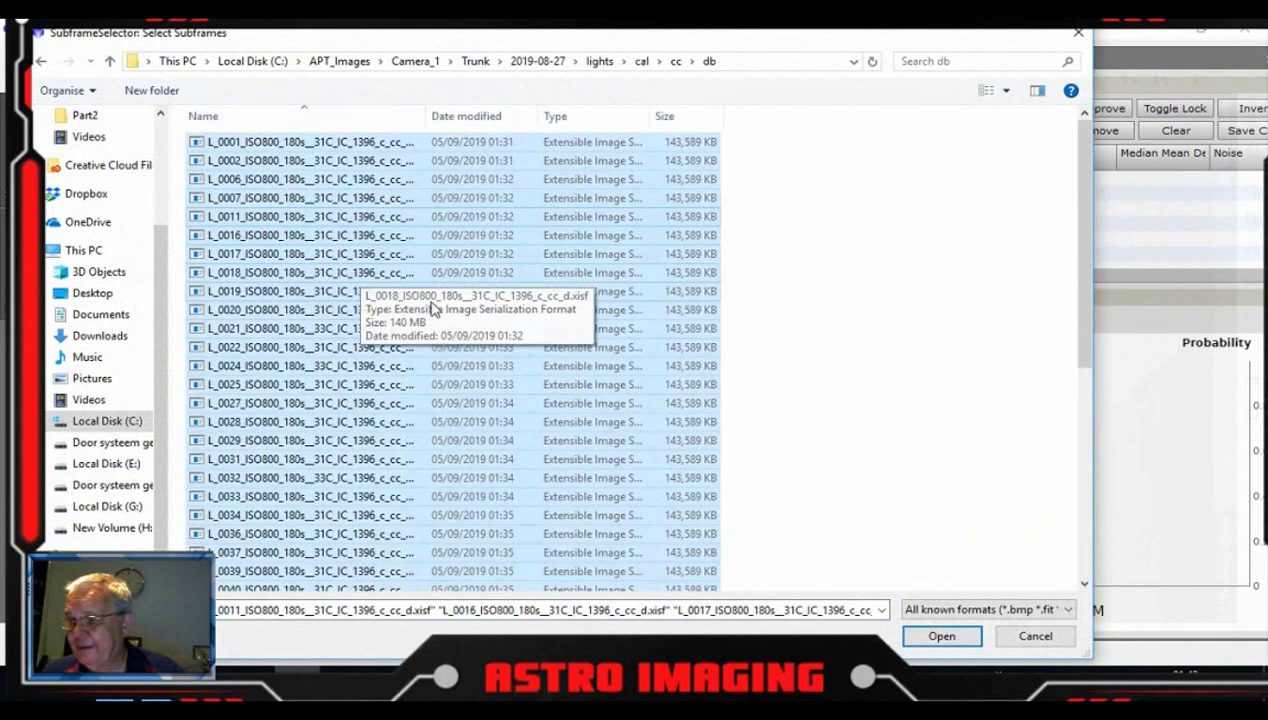
pyautogui.click(941, 636)
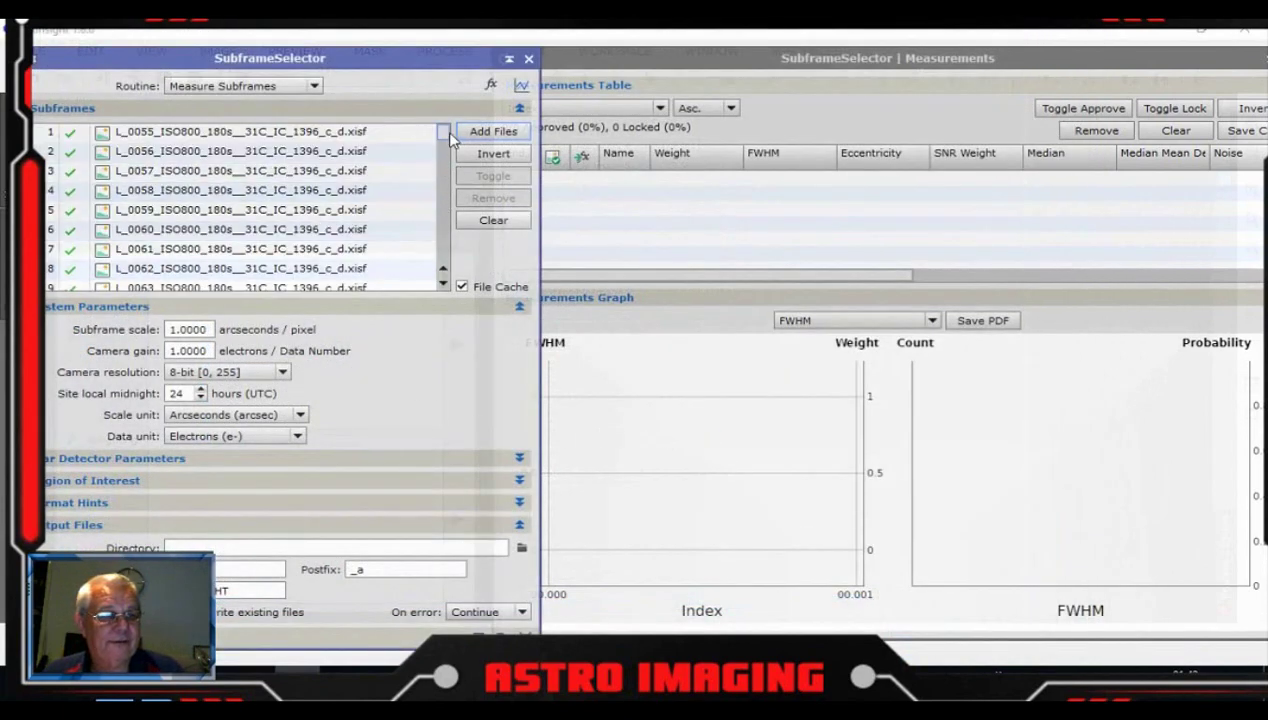
pyautogui.moveTo(444, 133)
pyautogui.mouseDown()
pyautogui.moveTo(443, 288)
pyautogui.moveTo(445, 135)
pyautogui.mouseUp()
# - Set the subframe scale to 1.18 arcseconds per pixel, the camera gain to 0.297 and the camera resolution to 16-bit
pyautogui.moveTo(420, 68); pyautogui.dragTo(446, 40)
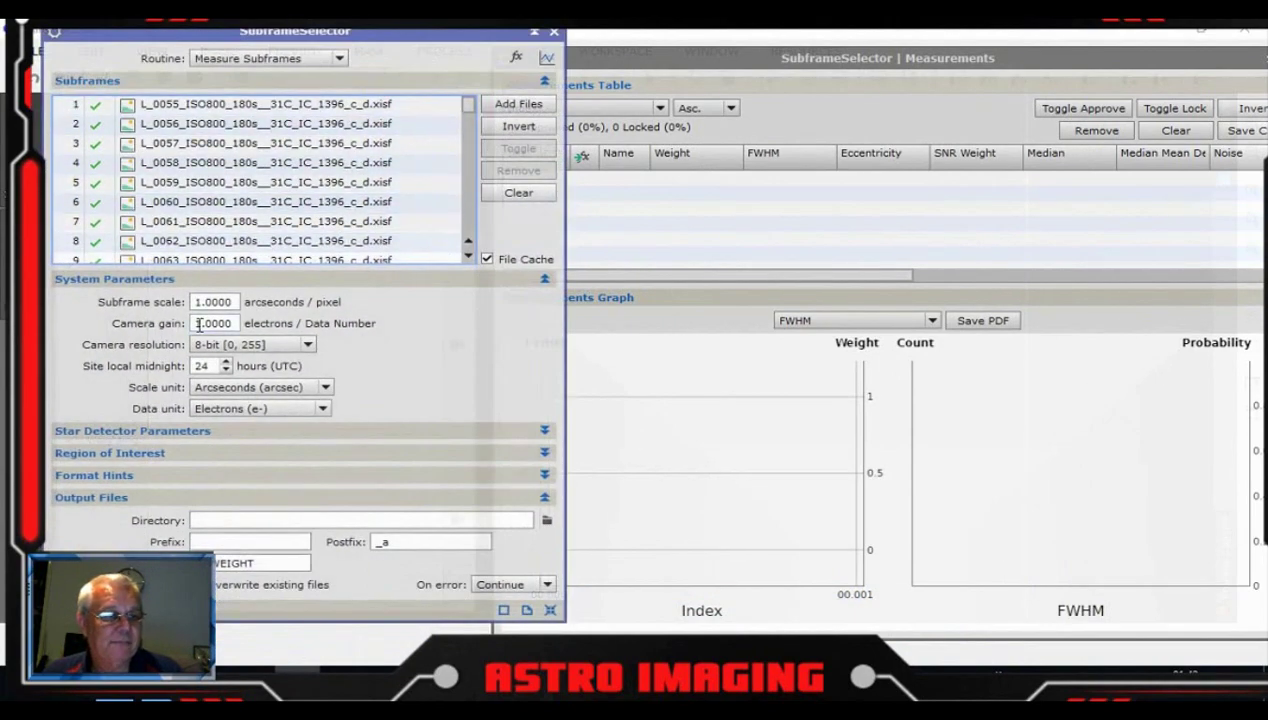
pyautogui.moveTo(207, 302); pyautogui.dragTo(238, 303)
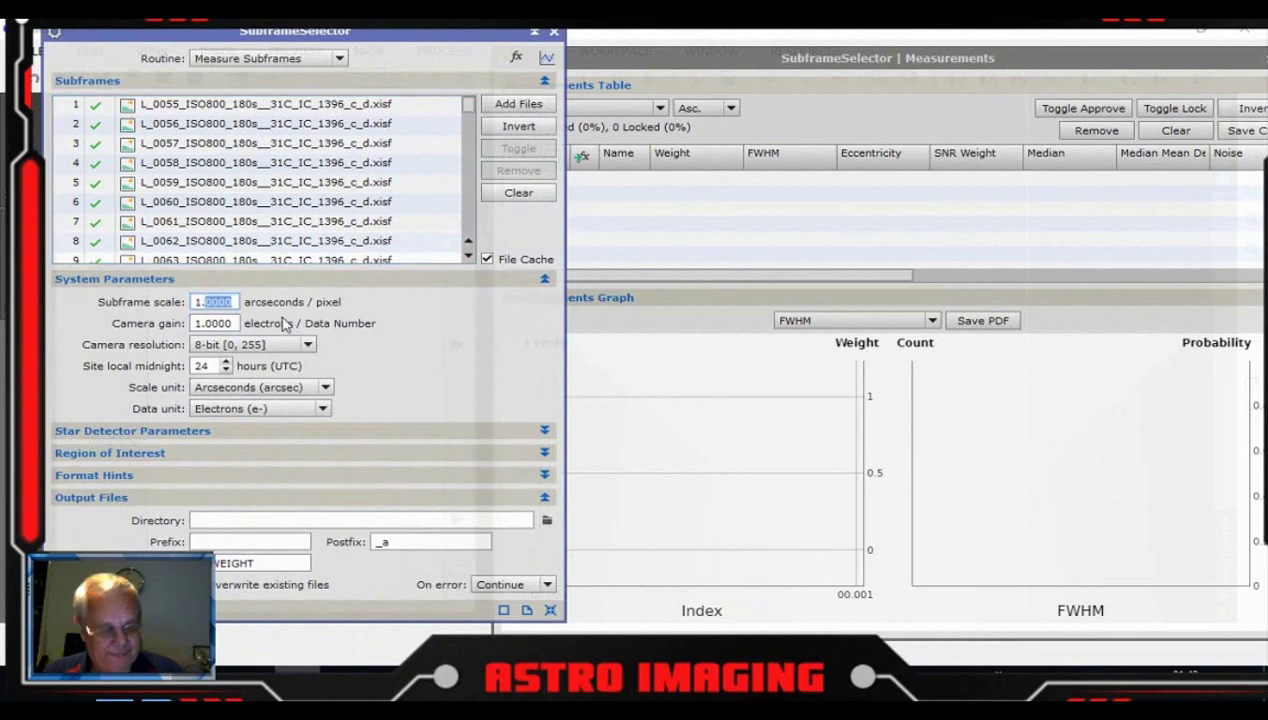
pyautogui.write('18')
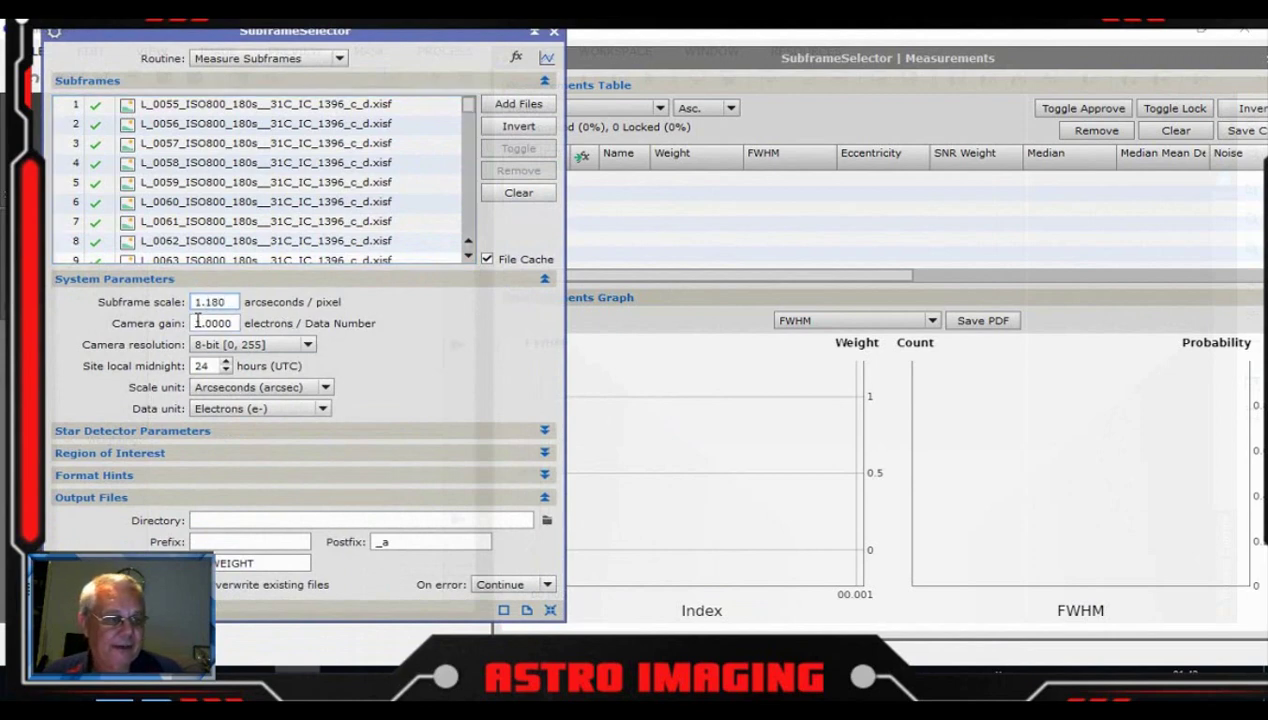
pyautogui.write('0')
pyautogui.press('Tab')
pyautogui.write('0.')
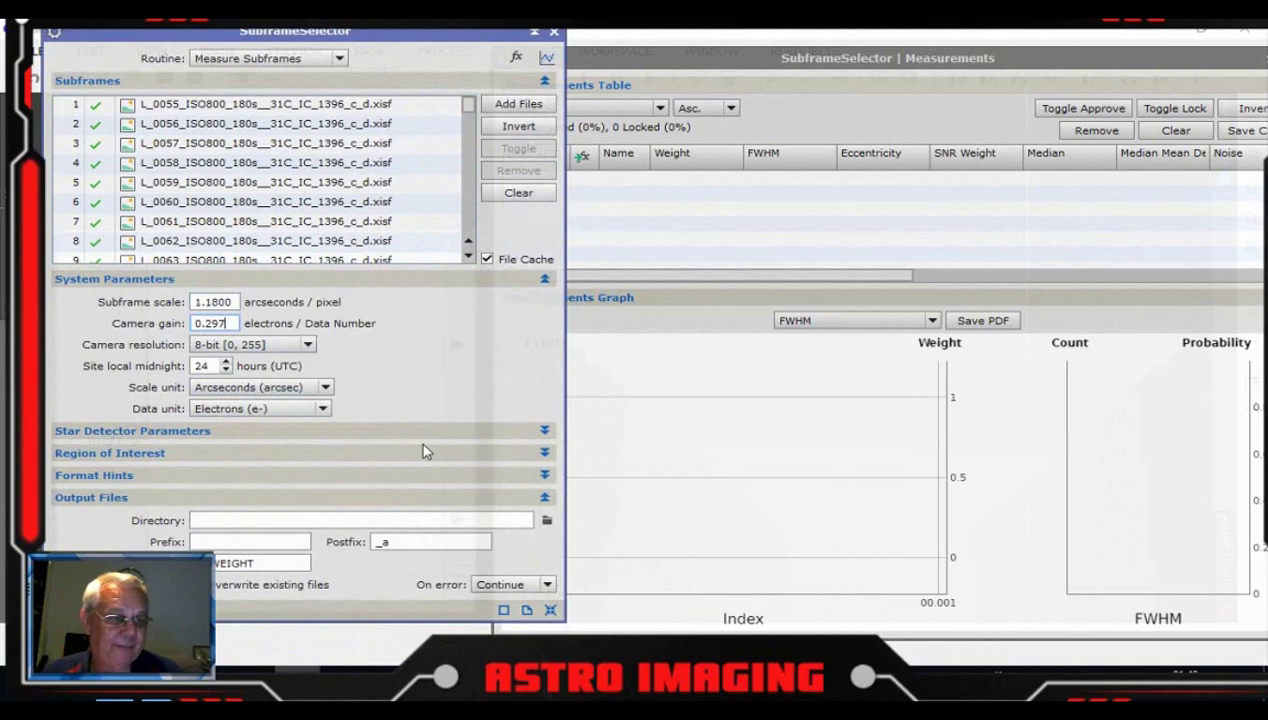
pyautogui.scroll(-4, 270, 345)
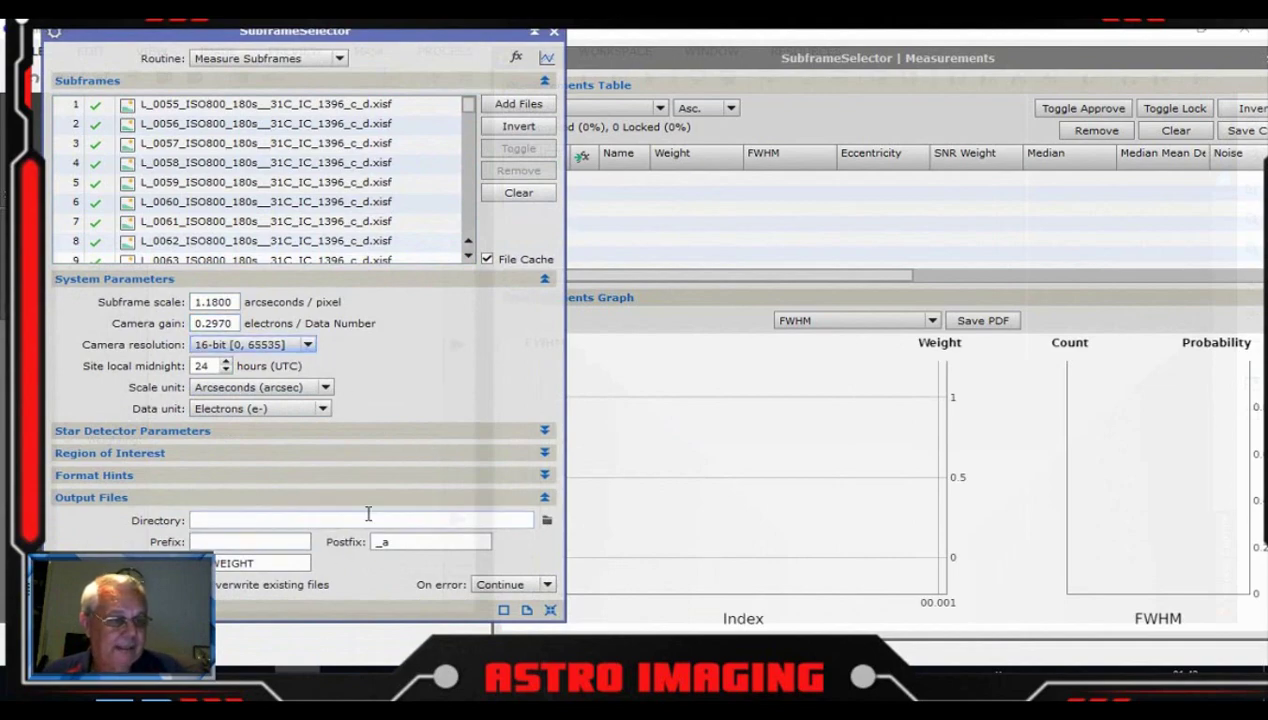
# - Create a folder named accept inside 2019-08-27 and choose it as the output directory
pyautogui.click(547, 520)
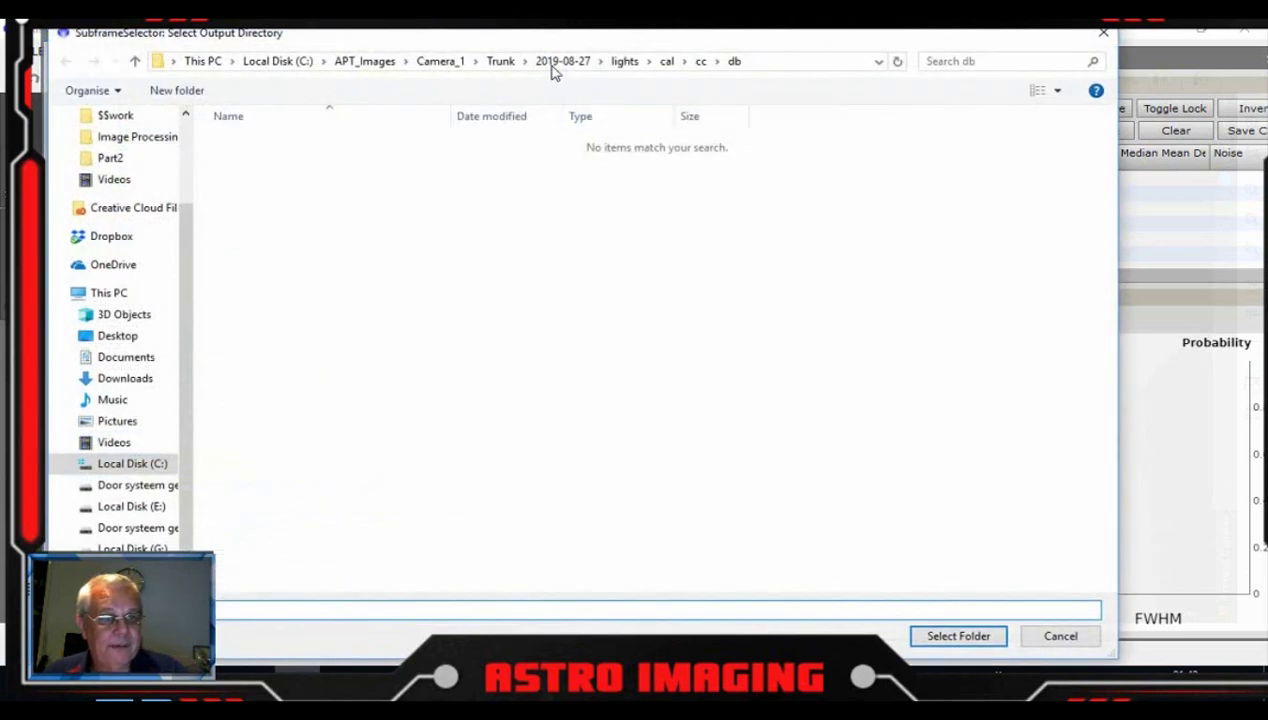
pyautogui.click(553, 64)
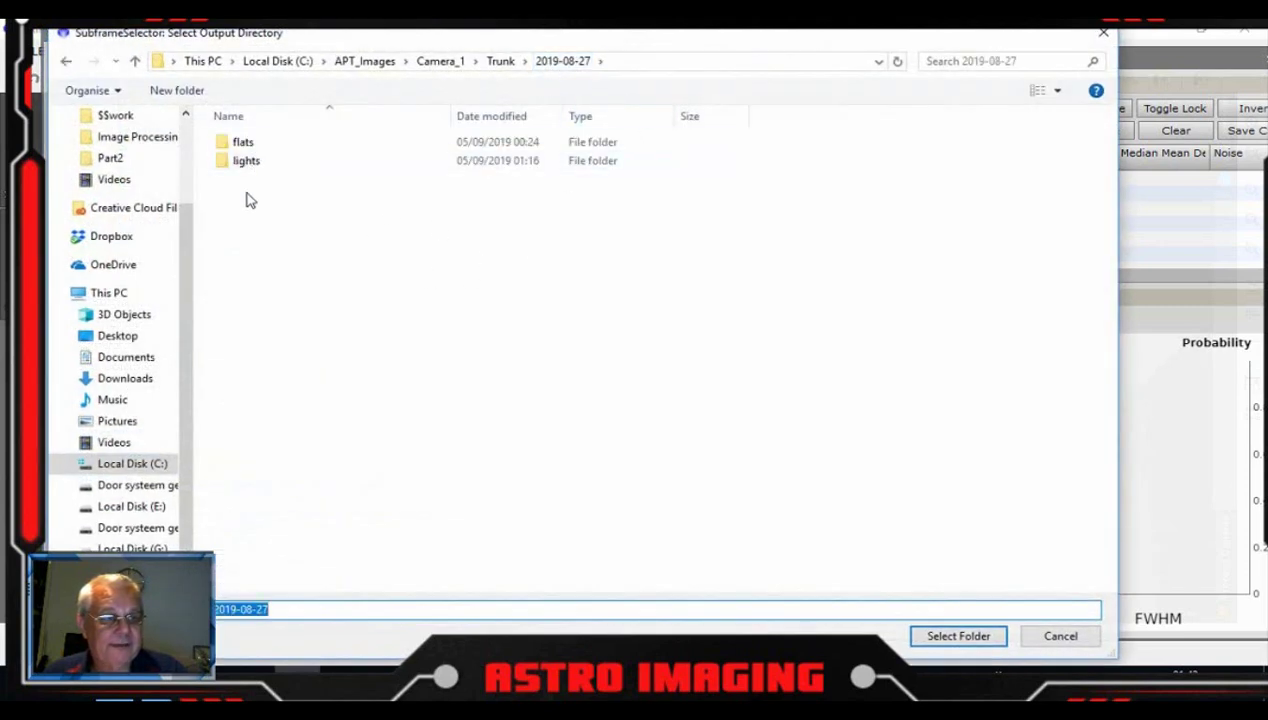
pyautogui.click(172, 95)
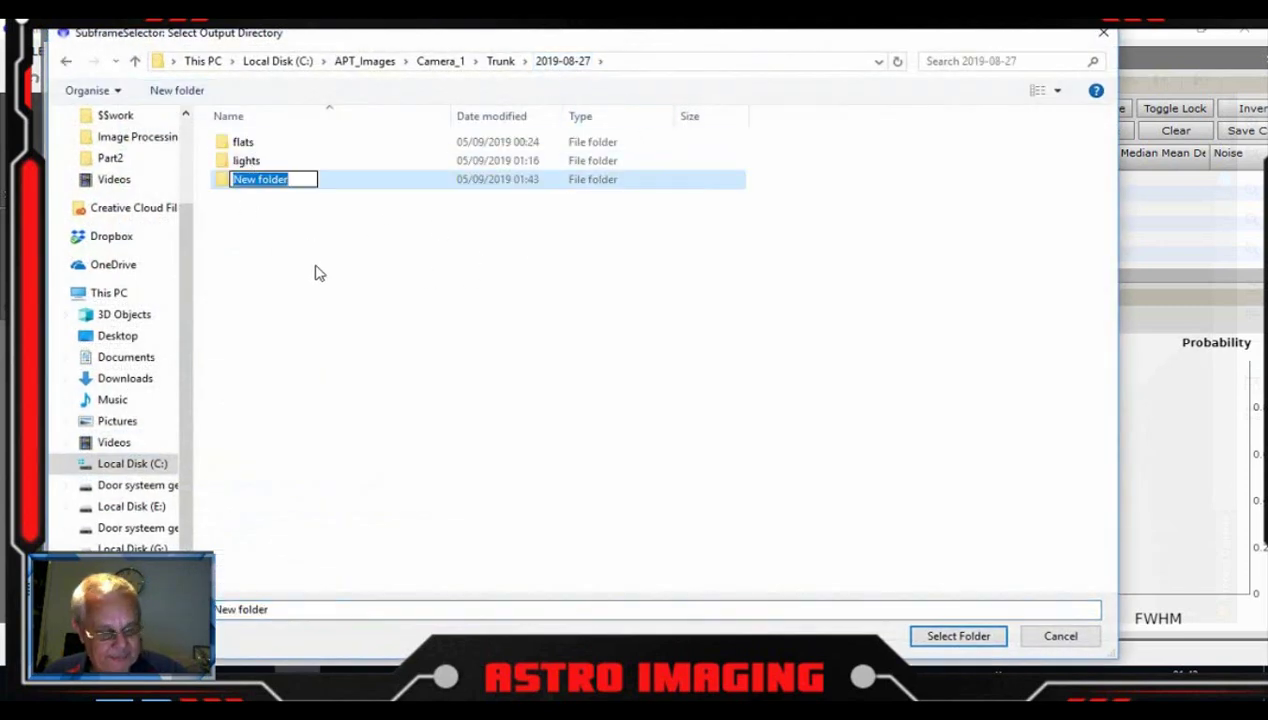
pyautogui.write('accept')
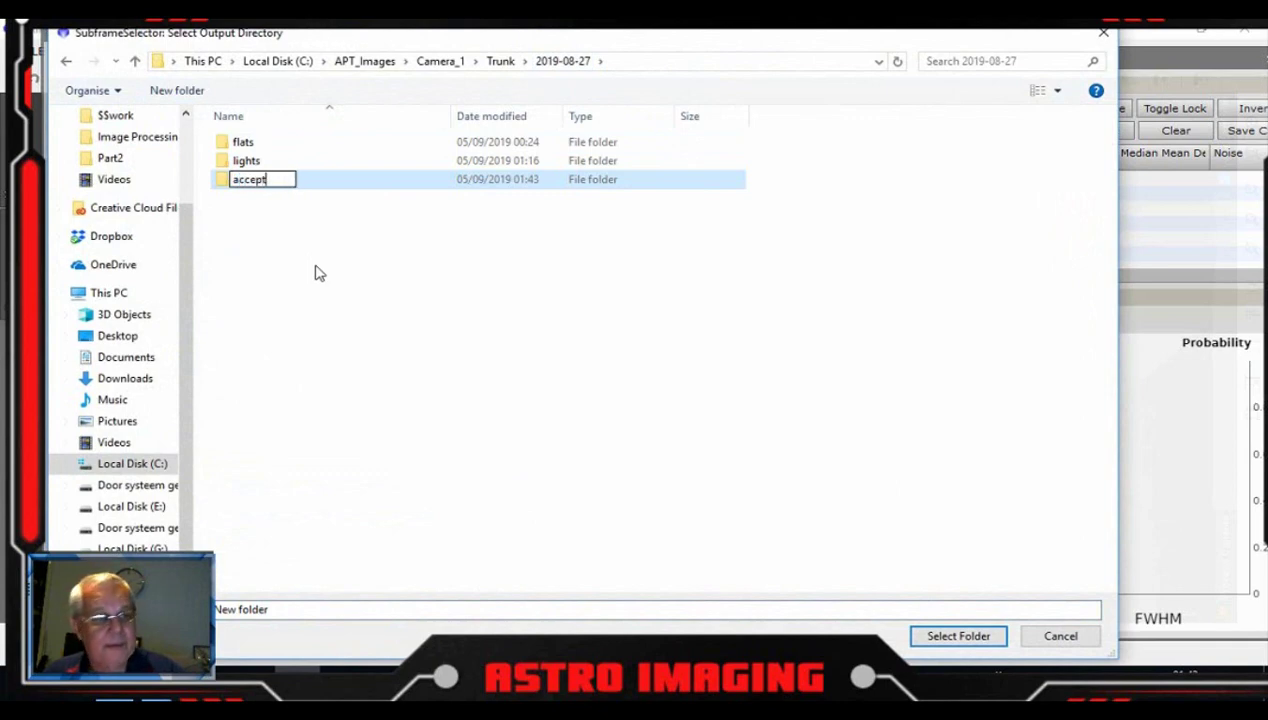
pyautogui.press('Return')
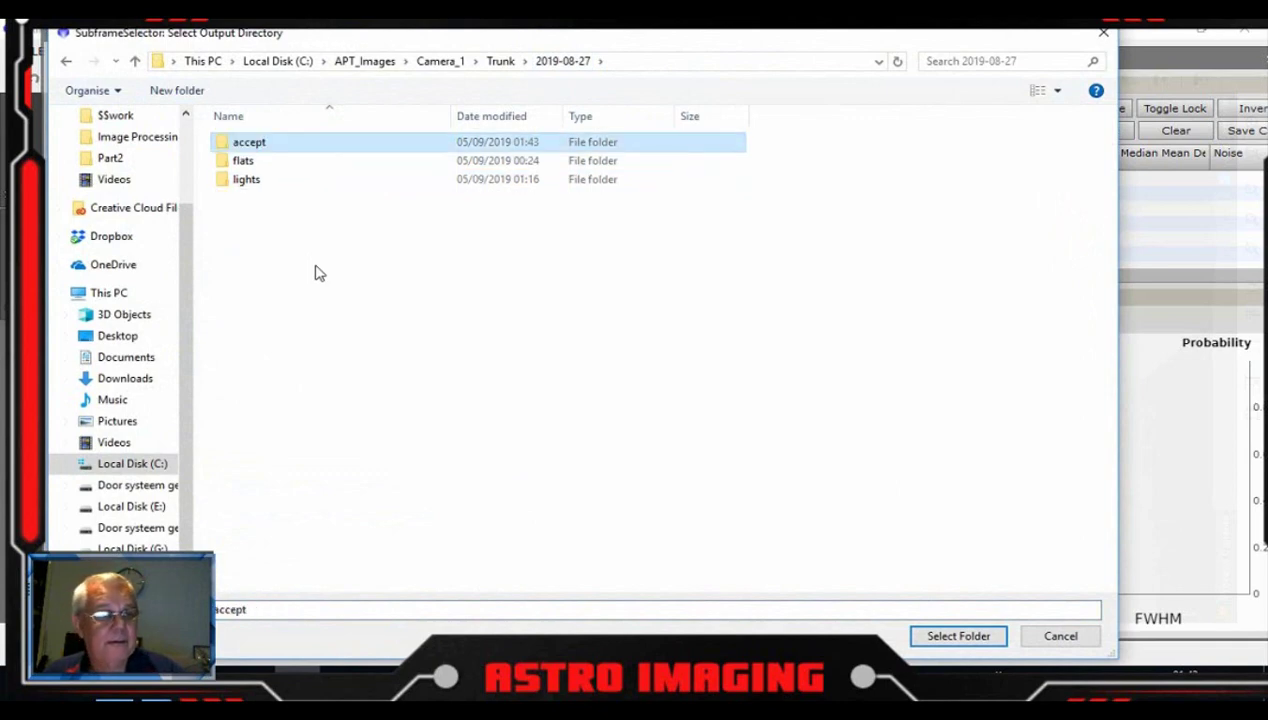
pyautogui.press('Return')
pyautogui.click(955, 637)
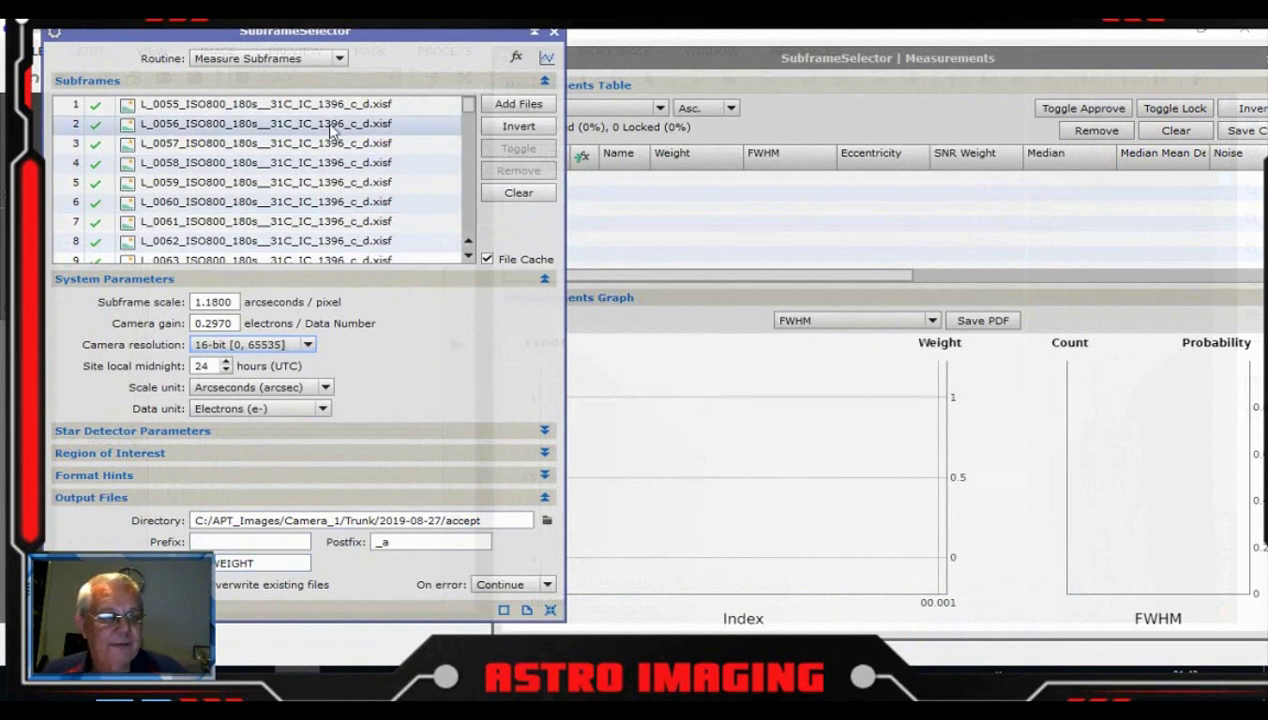
# - Move the Measurements window out of the way and run the Measure Subframes routine on the listed frames
pyautogui.moveTo(363, 36); pyautogui.dragTo(376, 37)
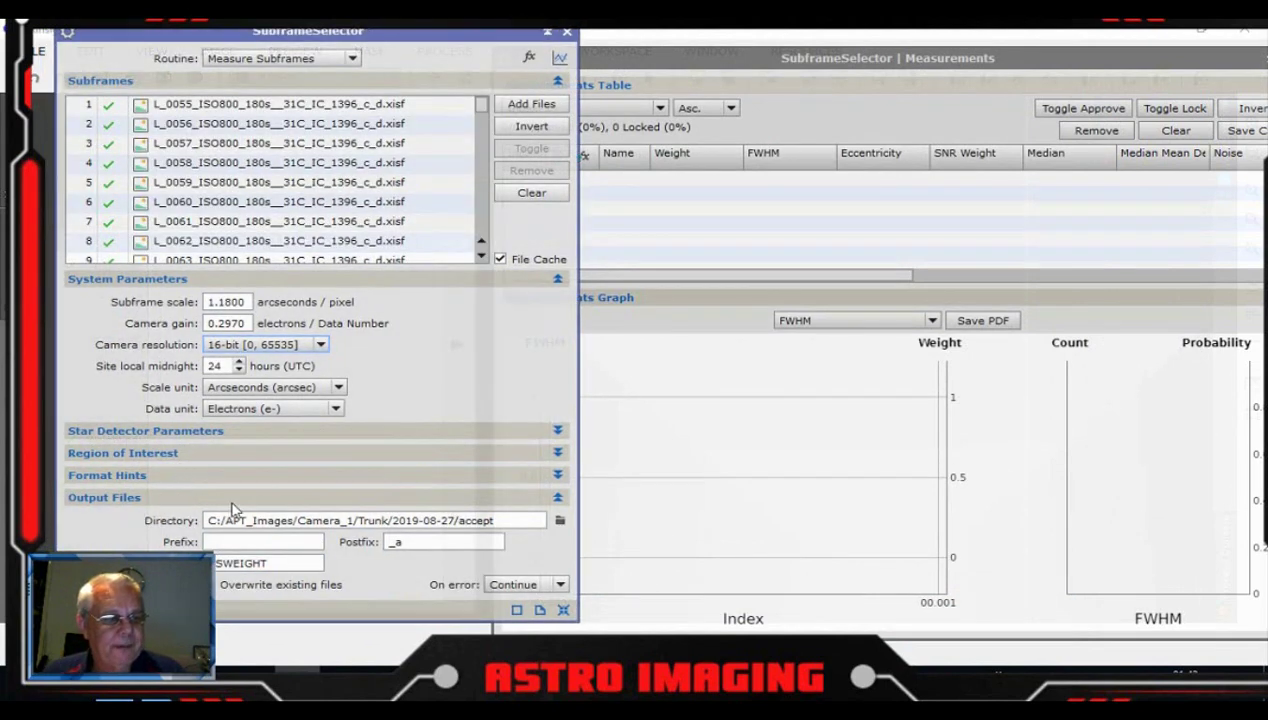
pyautogui.moveTo(362, 37); pyautogui.dragTo(380, 38)
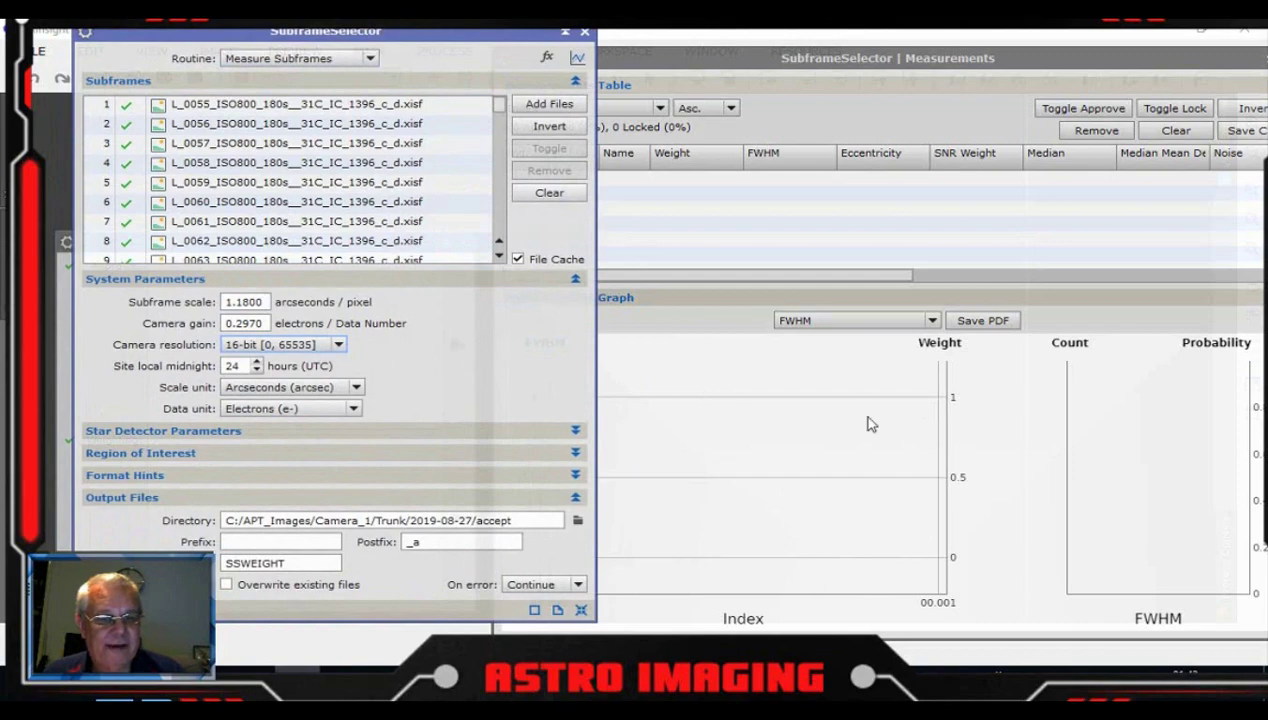
pyautogui.moveTo(453, 43); pyautogui.dragTo(416, 38)
pyautogui.moveTo(968, 62); pyautogui.dragTo(609, 146)
pyautogui.moveTo(880, 143); pyautogui.dragTo(575, 663)
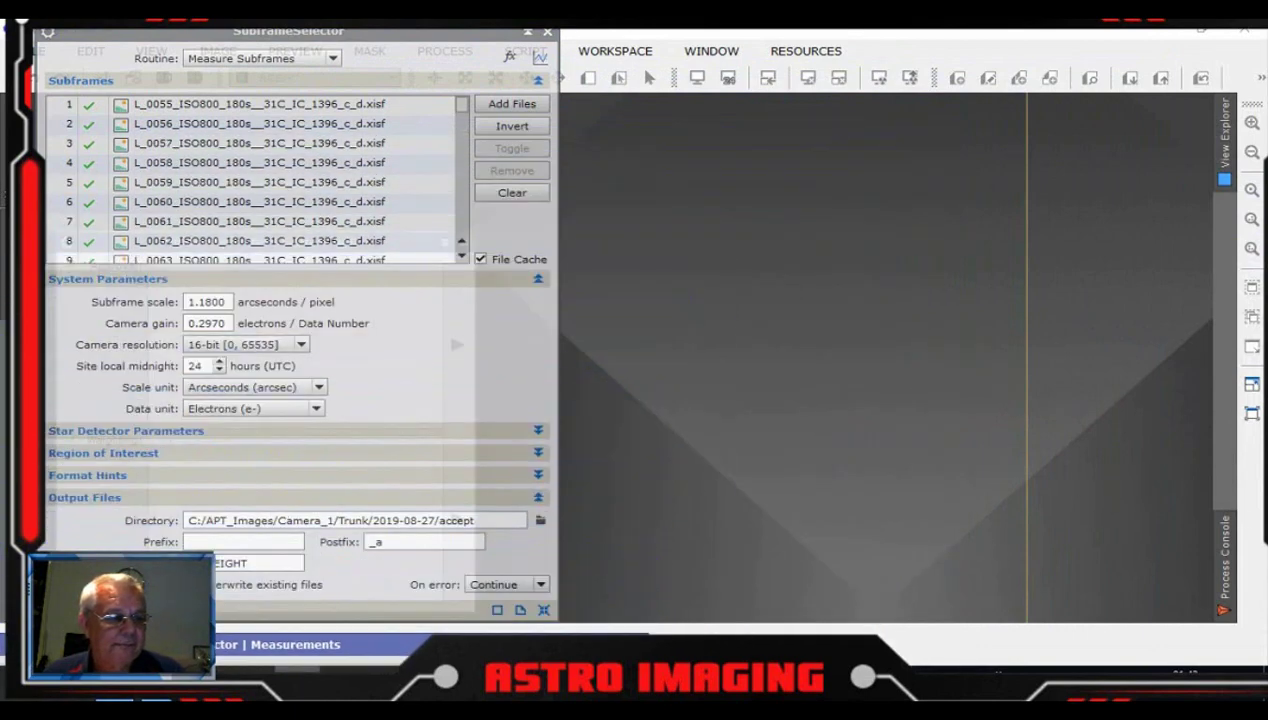
pyautogui.click(75, 609)
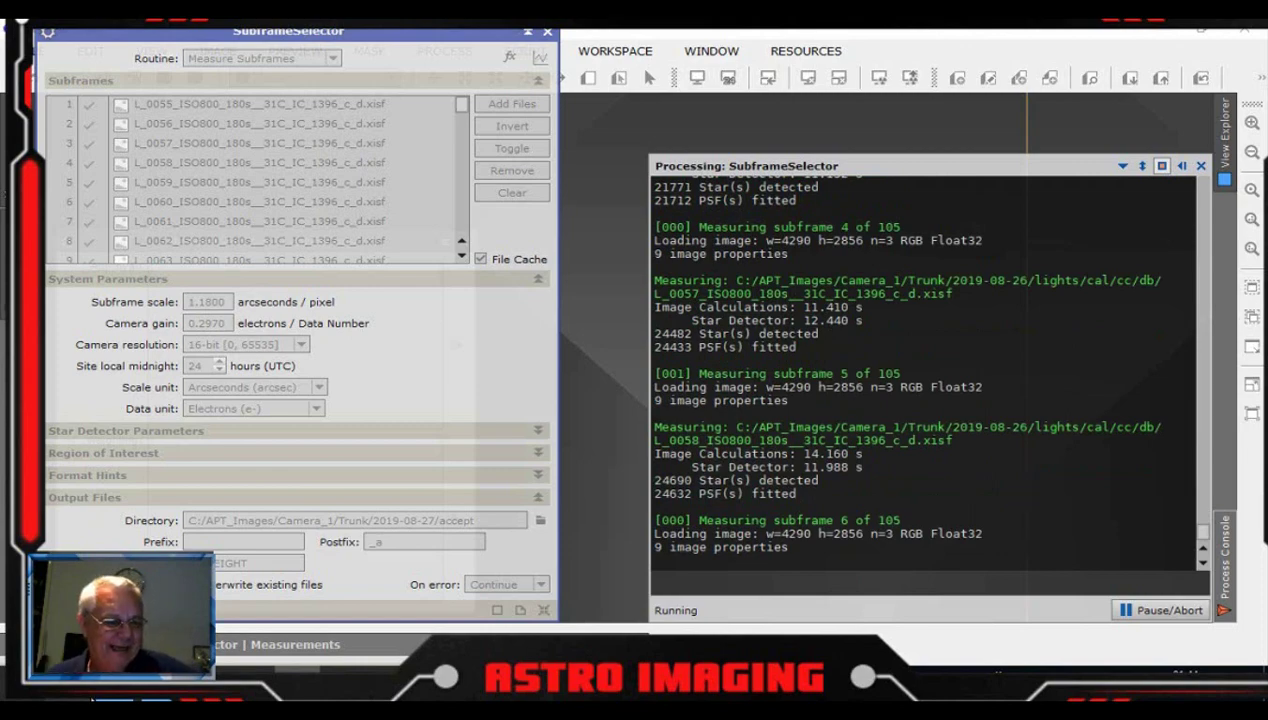
# - Switch to File Explorer and look through the raw M81 light frames in Camera_1's 2019-08-30 Bodes/lights folder
pyautogui.hotkey('alt', 'Tab')
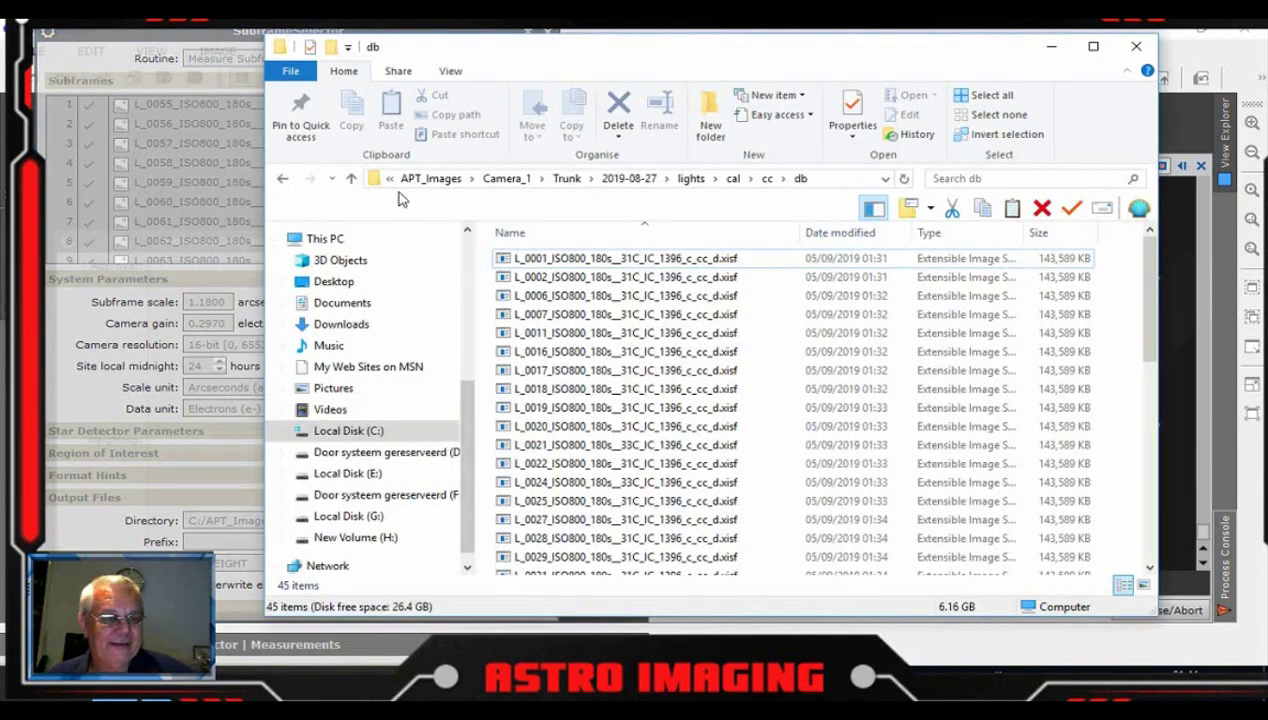
pyautogui.click(351, 179)
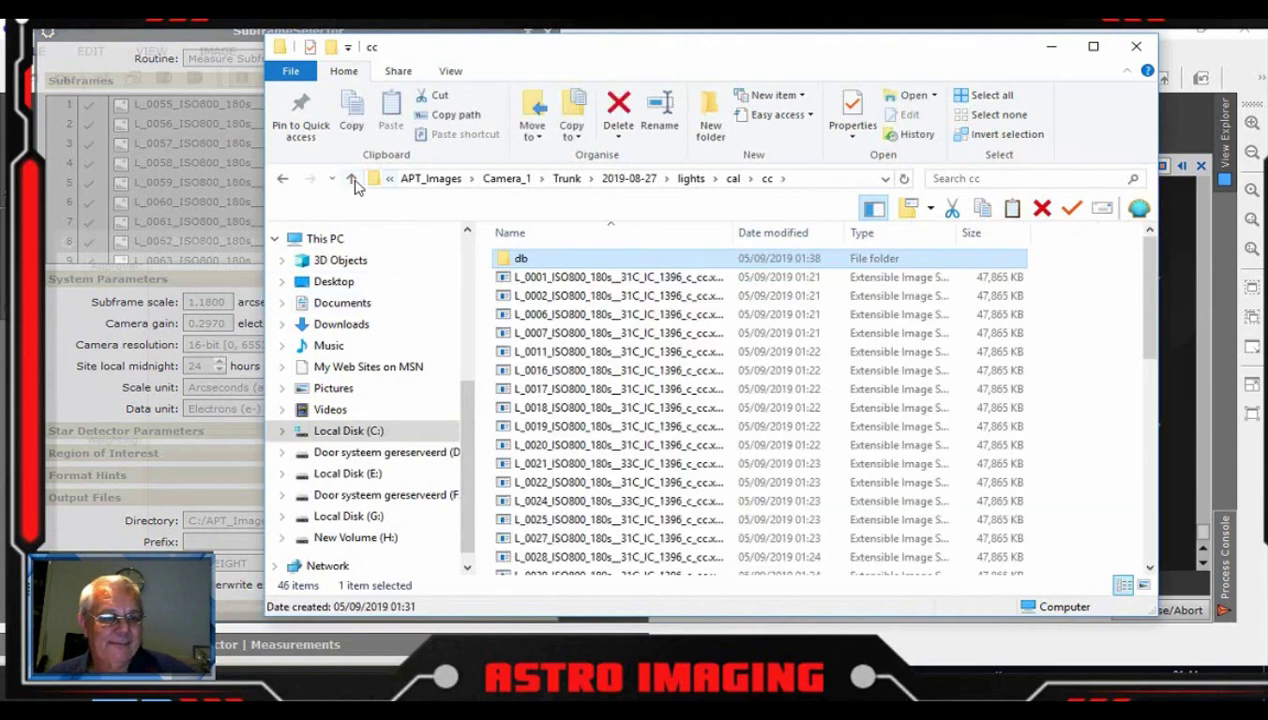
pyautogui.click(353, 182)
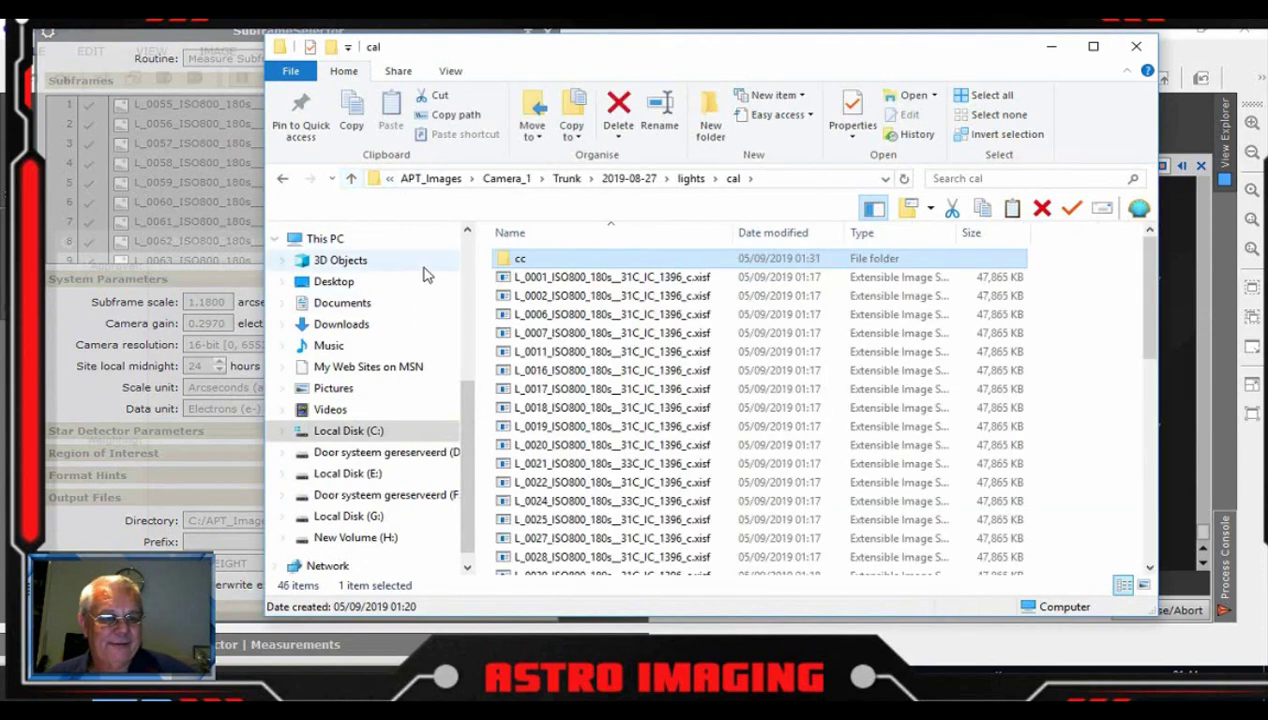
pyautogui.click(352, 182)
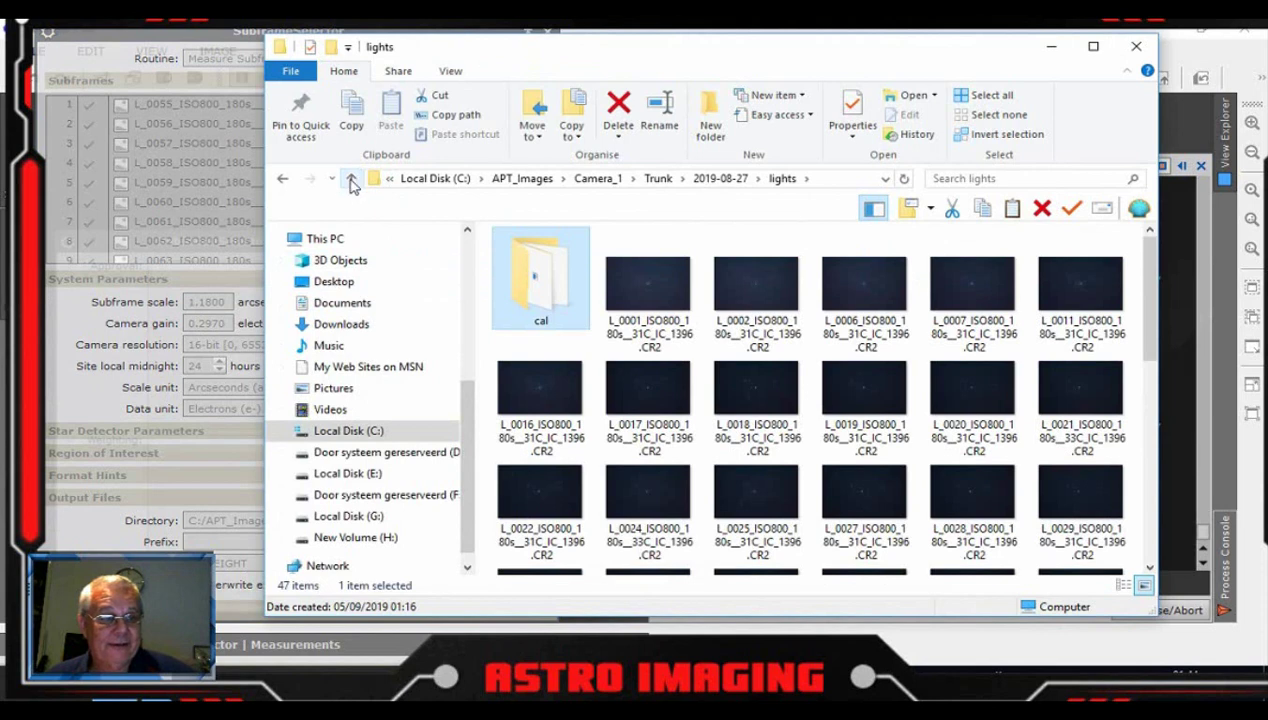
pyautogui.click(352, 182)
pyautogui.click(656, 179)
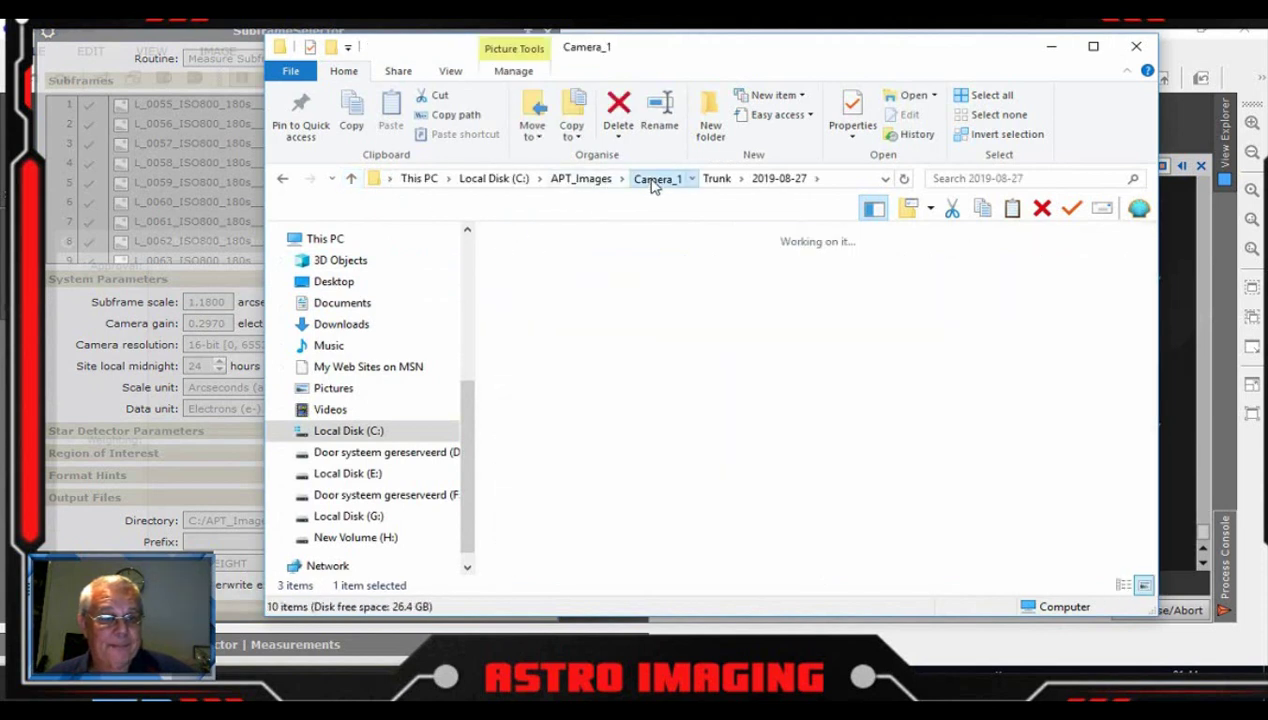
pyautogui.doubleClick(568, 306)
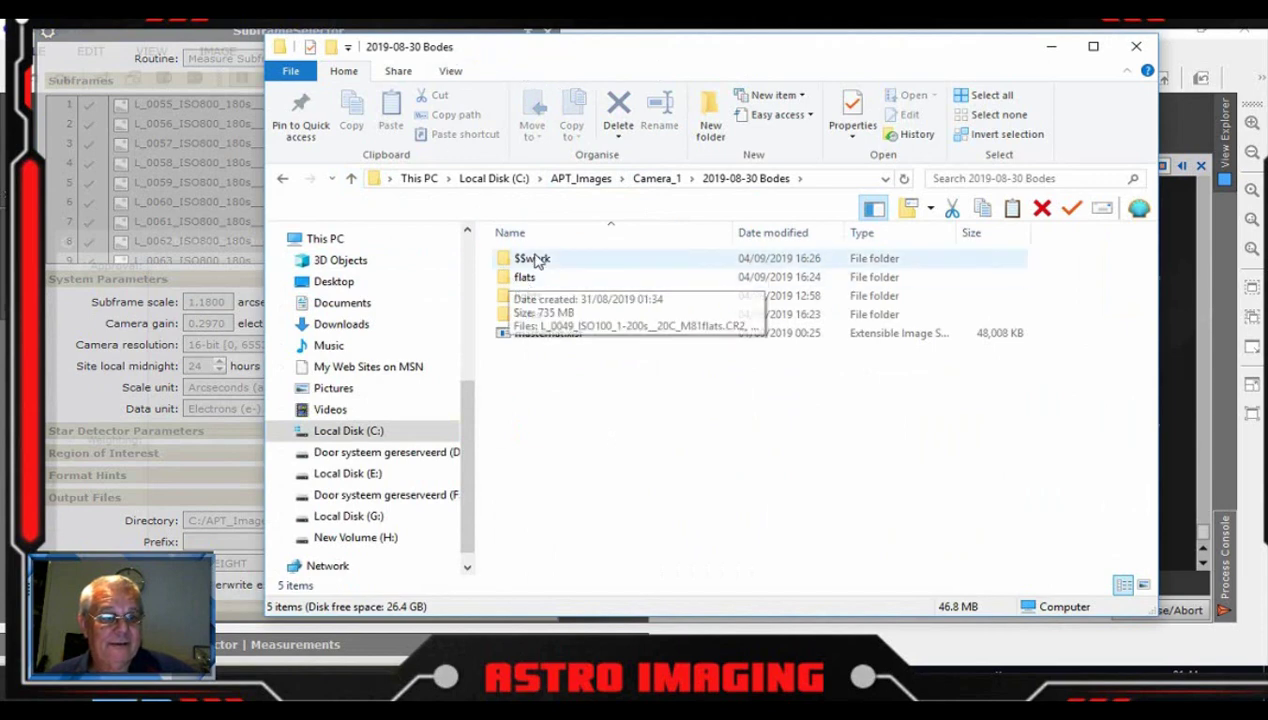
pyautogui.doubleClick(540, 298)
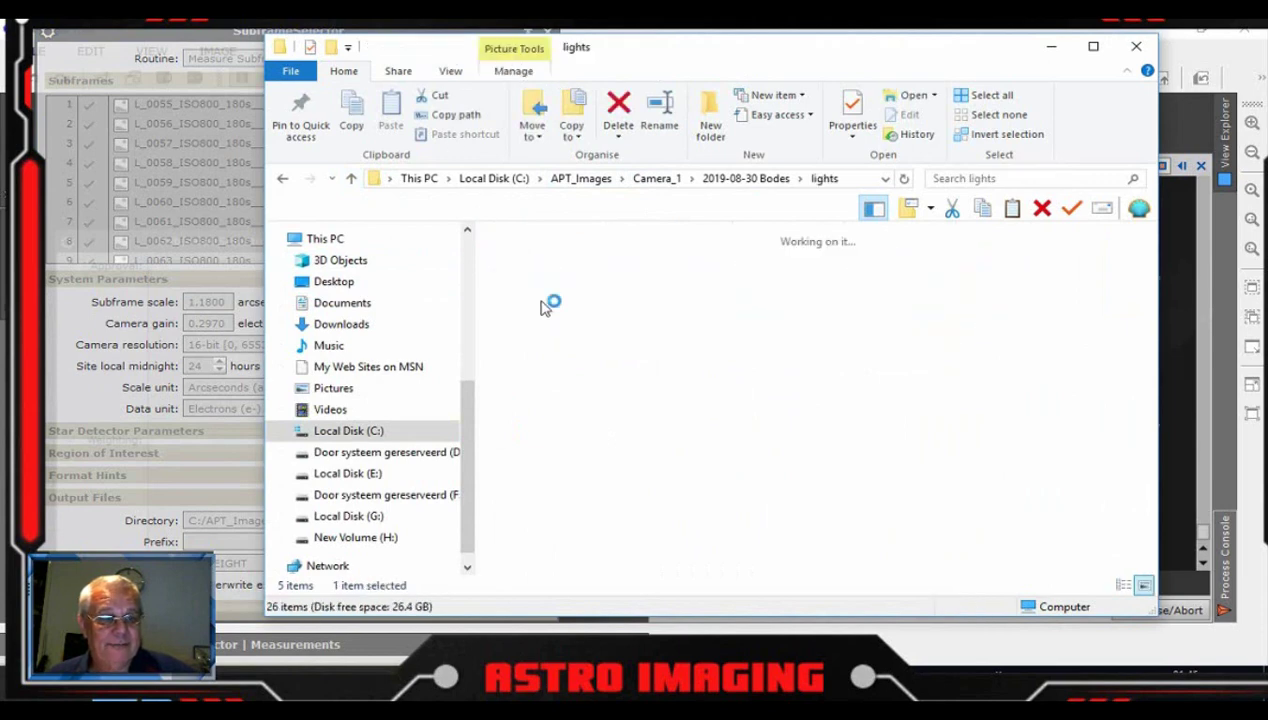
pyautogui.scroll(-2, 1155, 323)
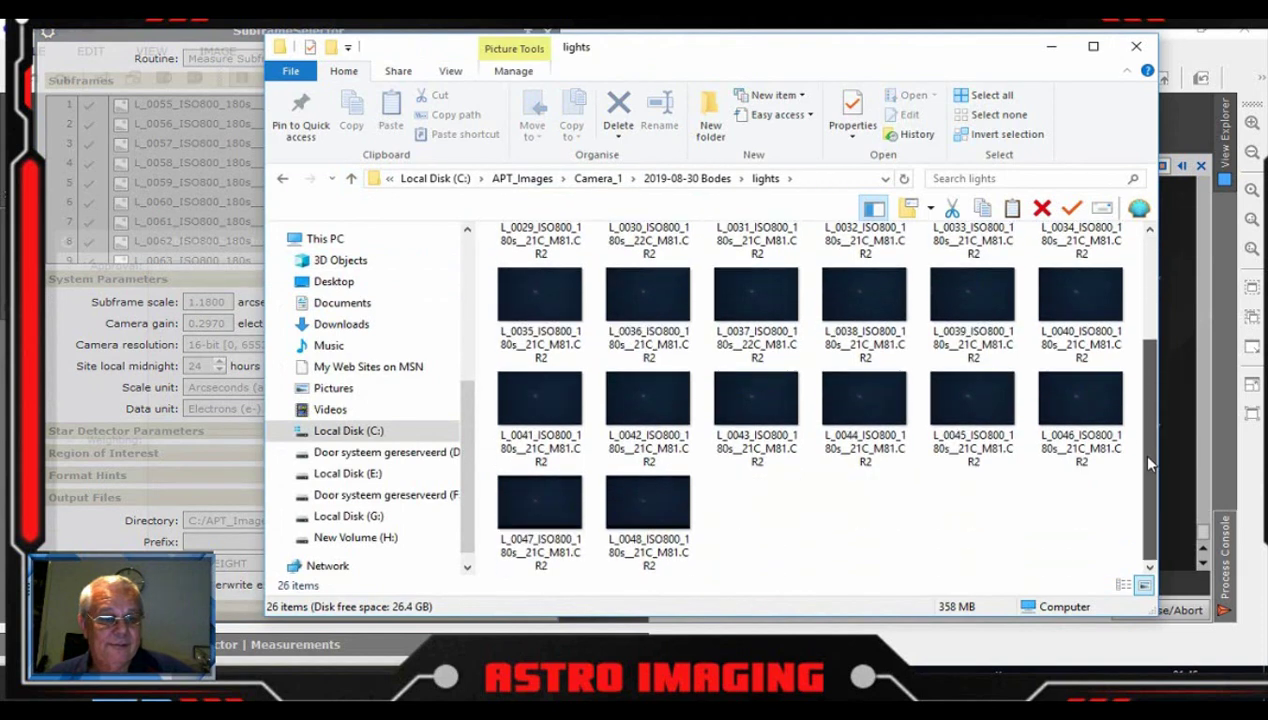
pyautogui.scroll(2, 1157, 270)
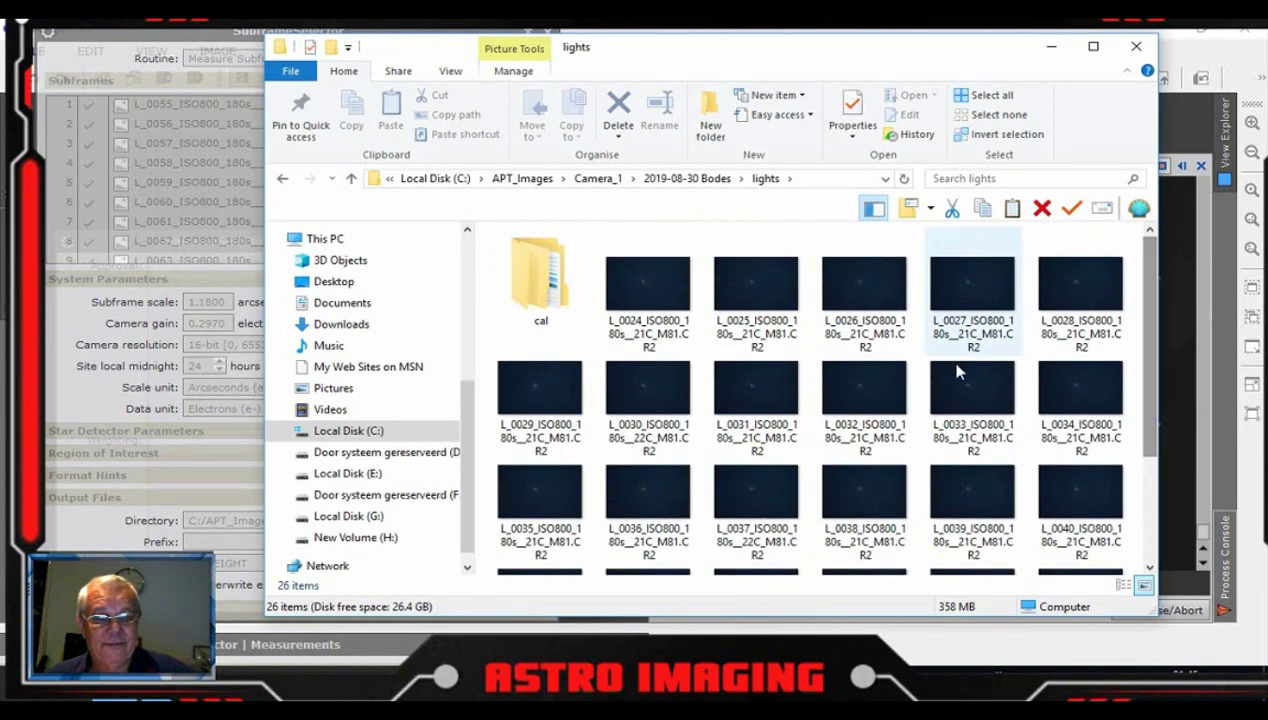
# - Open m82 25 lights.jpg from the 2019-08-30 Bodes/$$work folder, view the galaxy image and close it
pyautogui.click(351, 179)
pyautogui.click(556, 259)
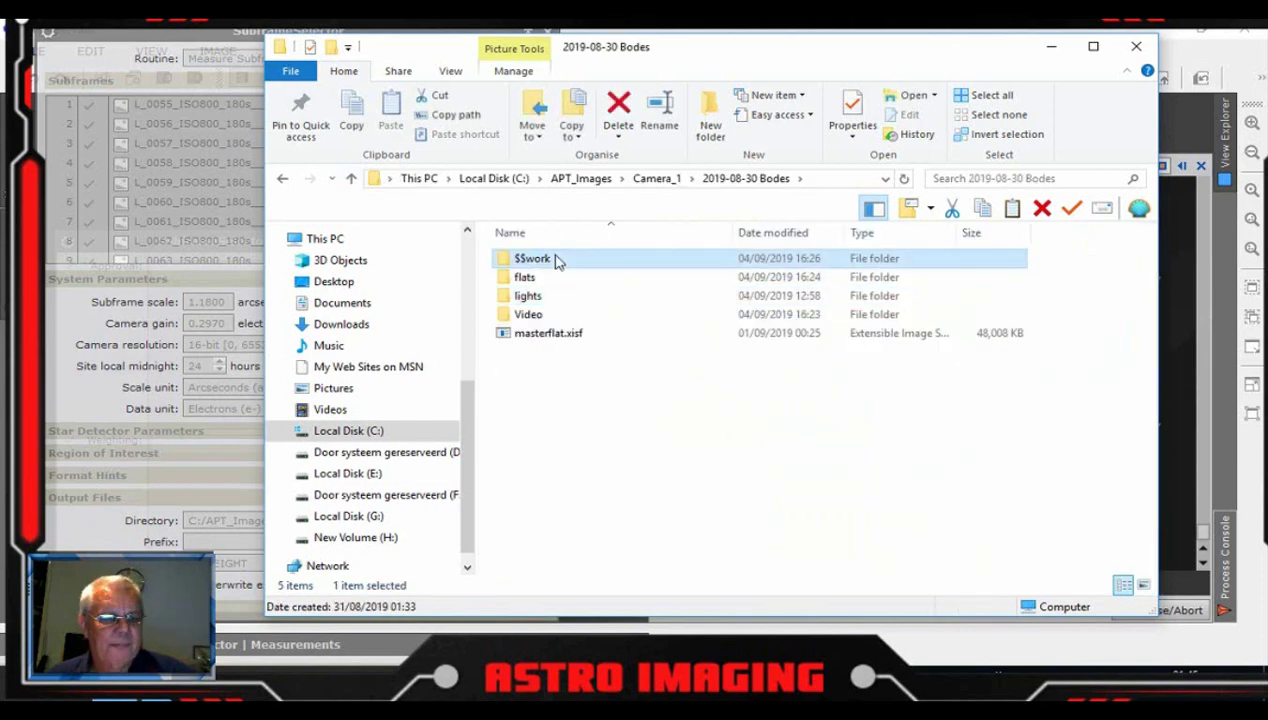
pyautogui.doubleClick(556, 259)
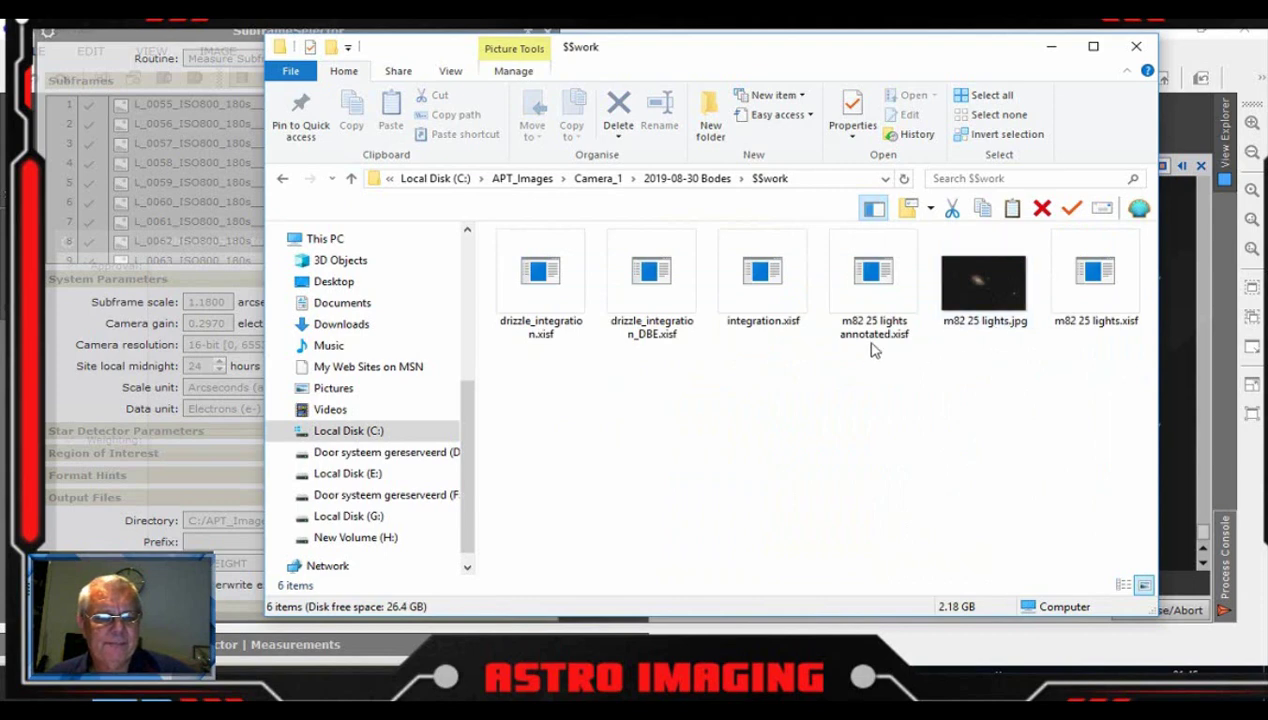
pyautogui.click(980, 312)
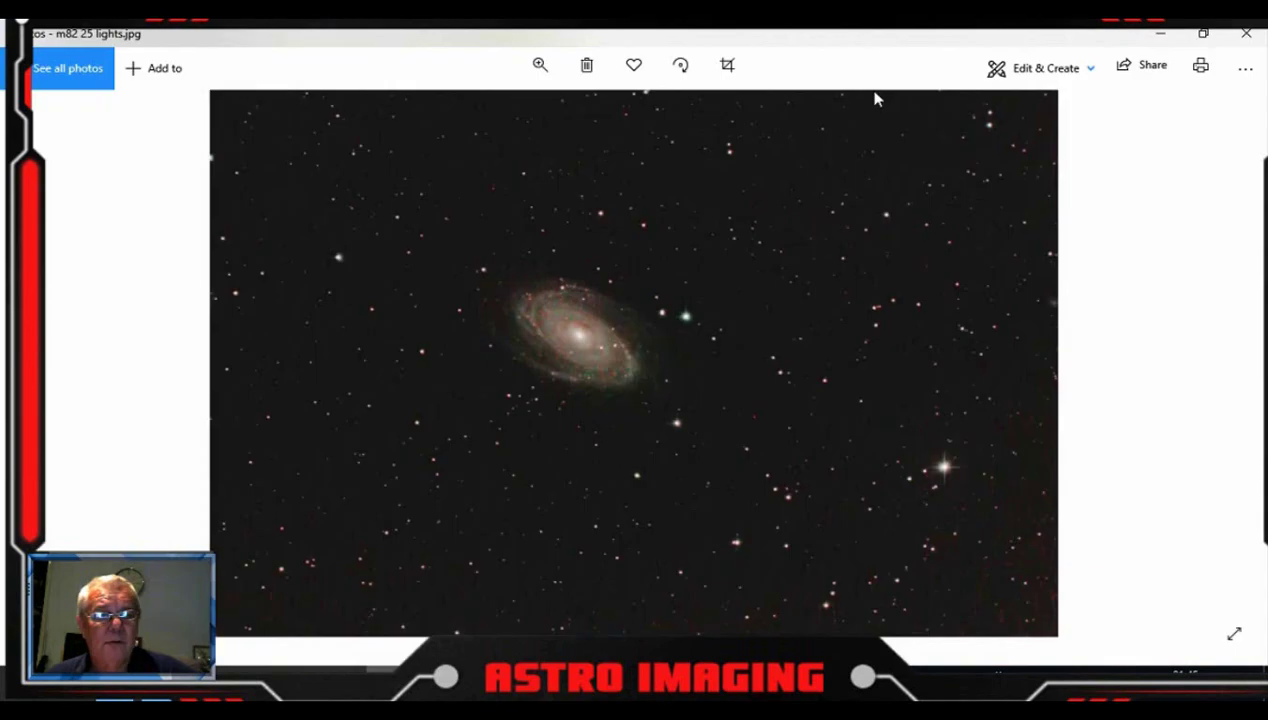
pyautogui.click(540, 65)
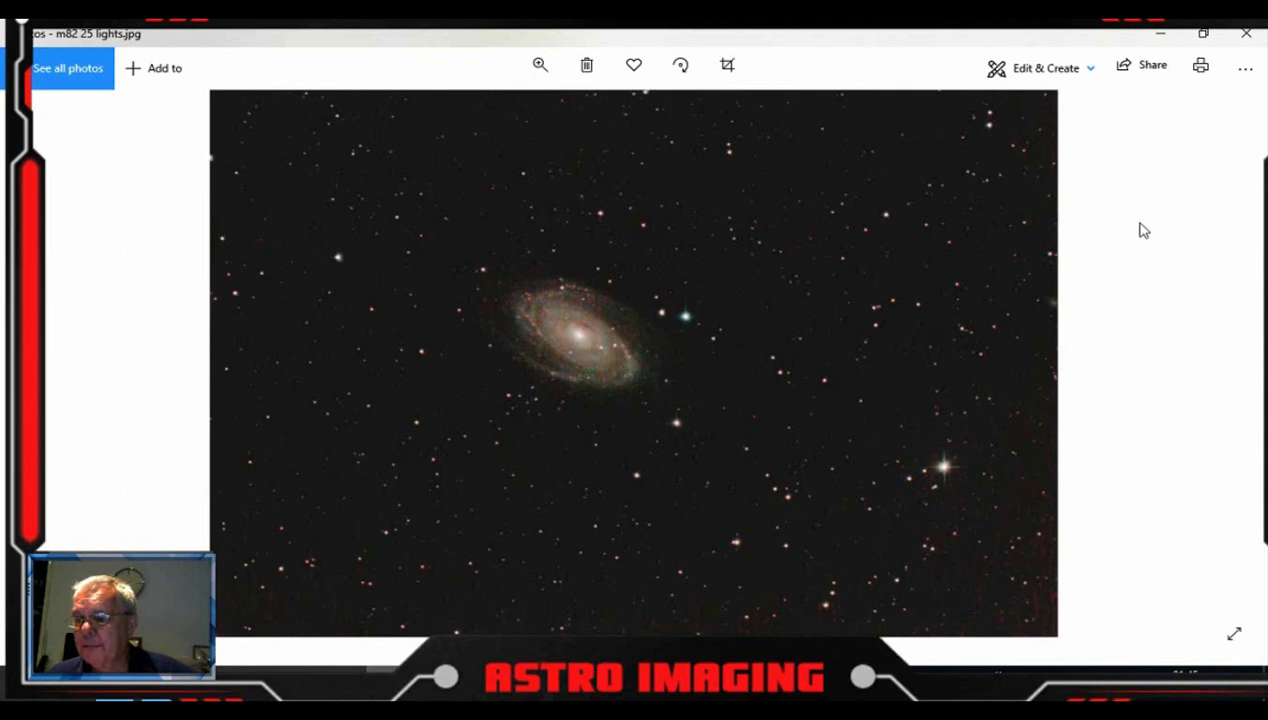
pyautogui.click(1248, 38)
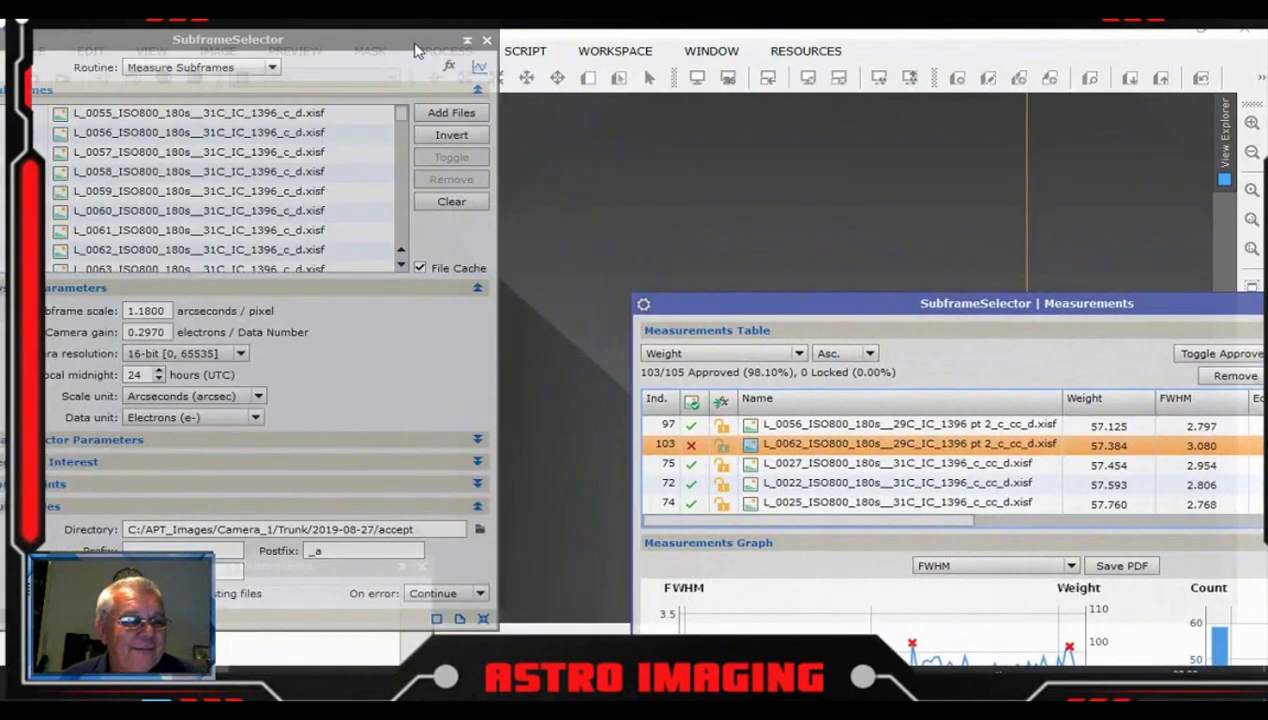
# - Return to PixInsight and bring SubframeSelector's Expressions window fully into view to show the weighting expression
pyautogui.moveTo(350, 45); pyautogui.dragTo(430, 37)
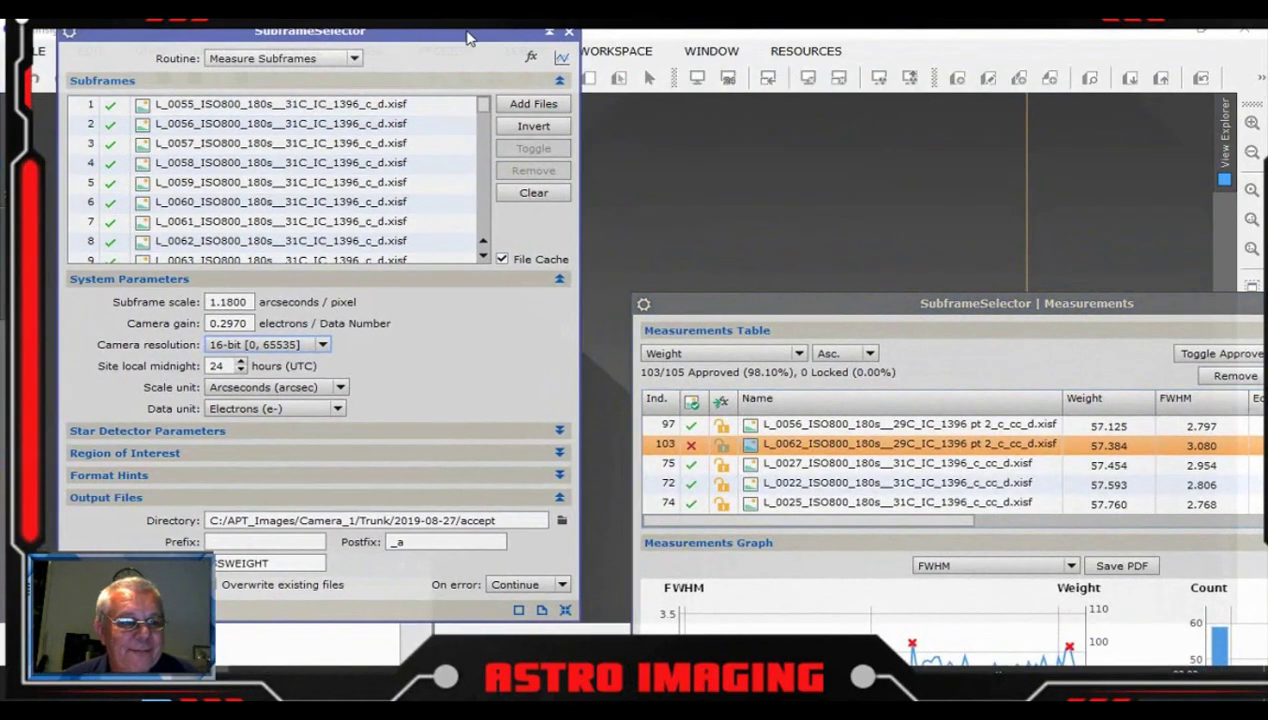
pyautogui.moveTo(470, 31); pyautogui.dragTo(467, 31)
pyautogui.click(528, 57)
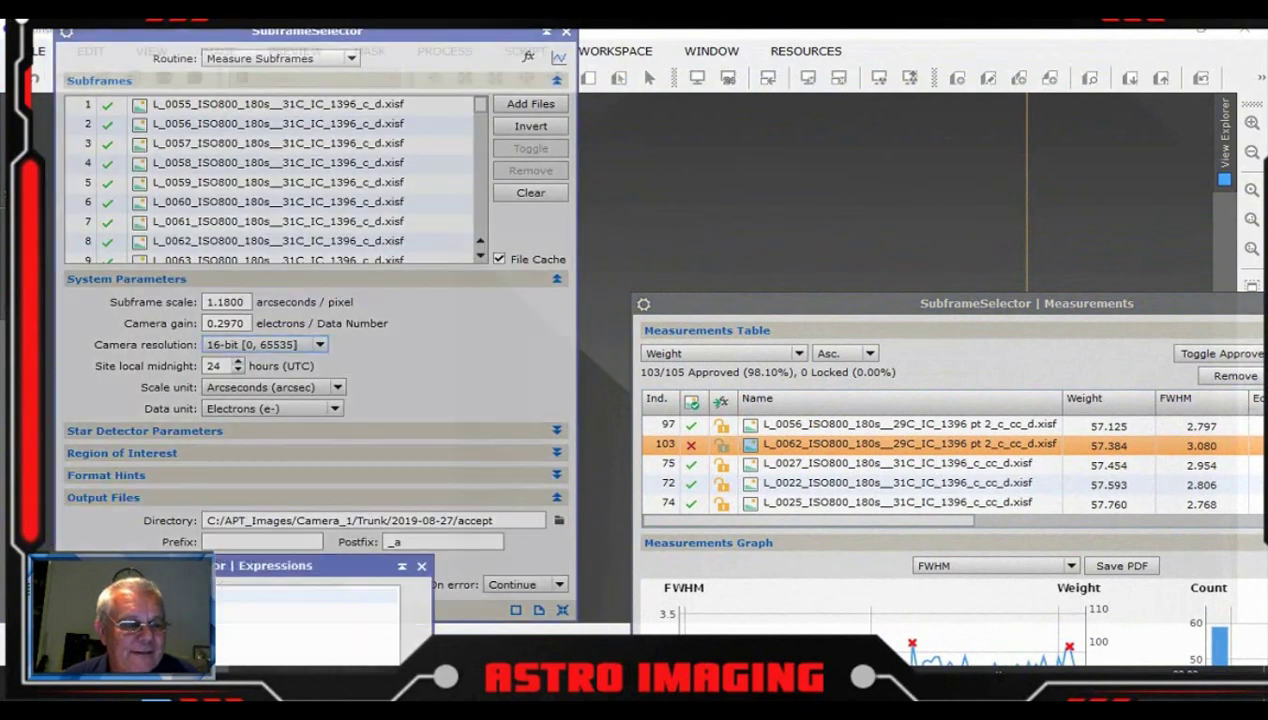
pyautogui.moveTo(200, 645); pyautogui.dragTo(200, 249)
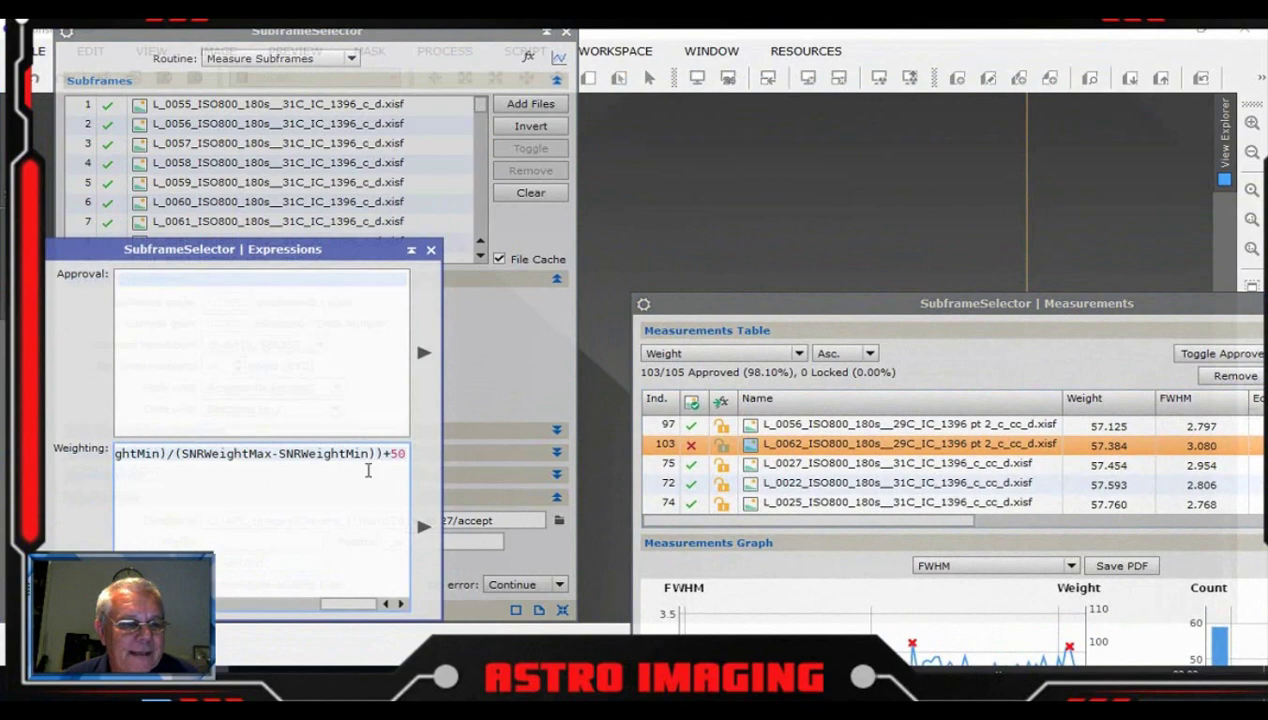
# - Move the Measurements window fully into view and compare the frames with the highest and lowest weights
pyautogui.moveTo(829, 310); pyautogui.dragTo(643, 59)
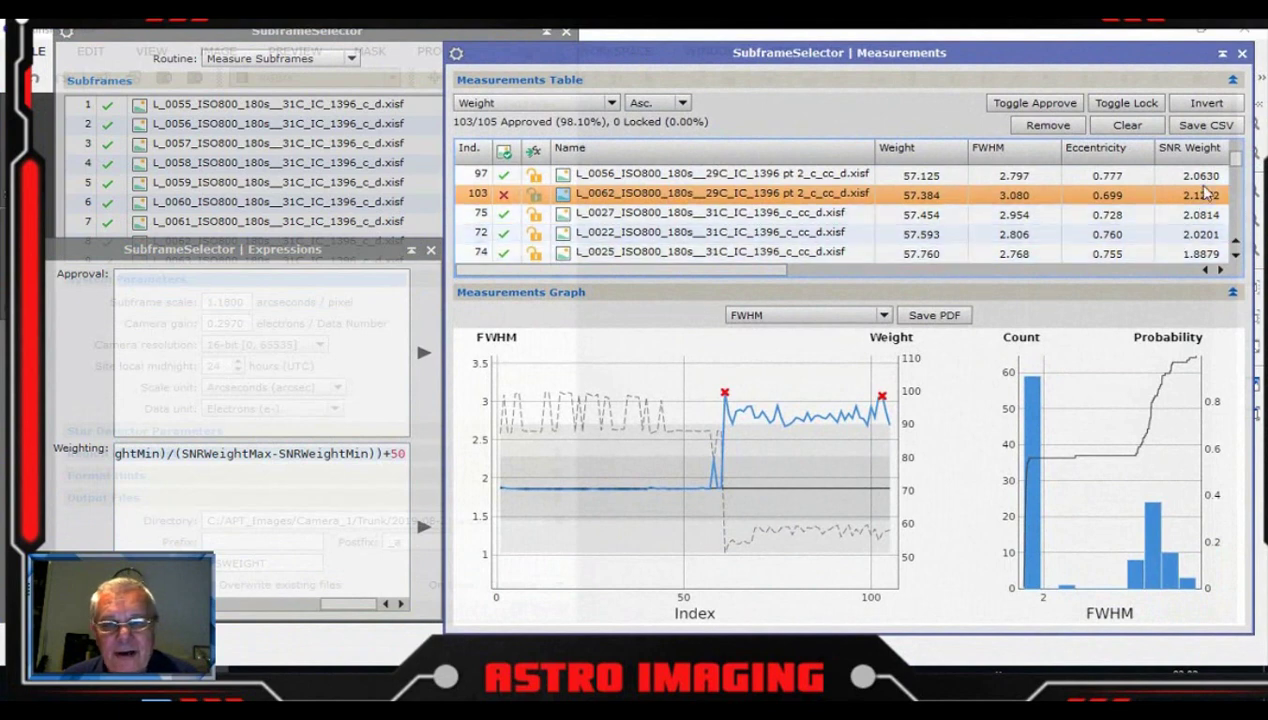
pyautogui.moveTo(1236, 160); pyautogui.dragTo(1247, 245)
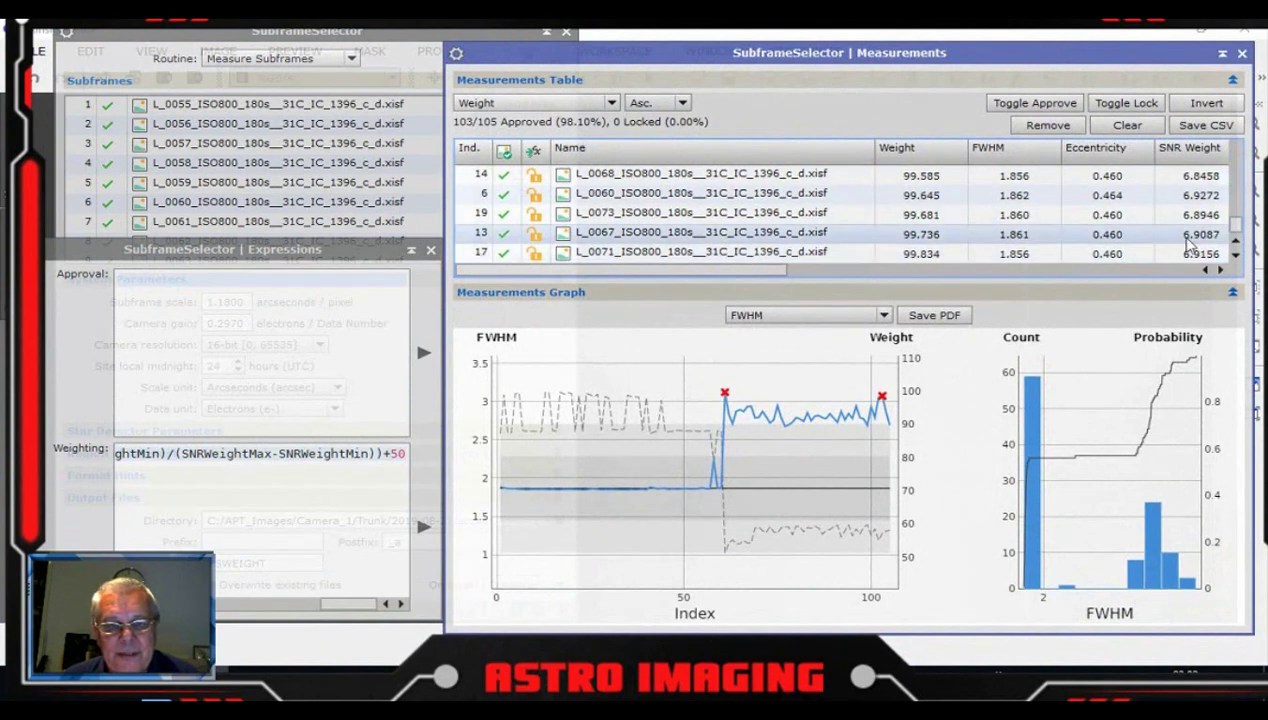
pyautogui.moveTo(1238, 233); pyautogui.dragTo(1238, 152)
# - Toggle the approval of both rejected outliers in the FWHM graph and back, so that each is locked as rejected
pyautogui.moveTo(707, 405)
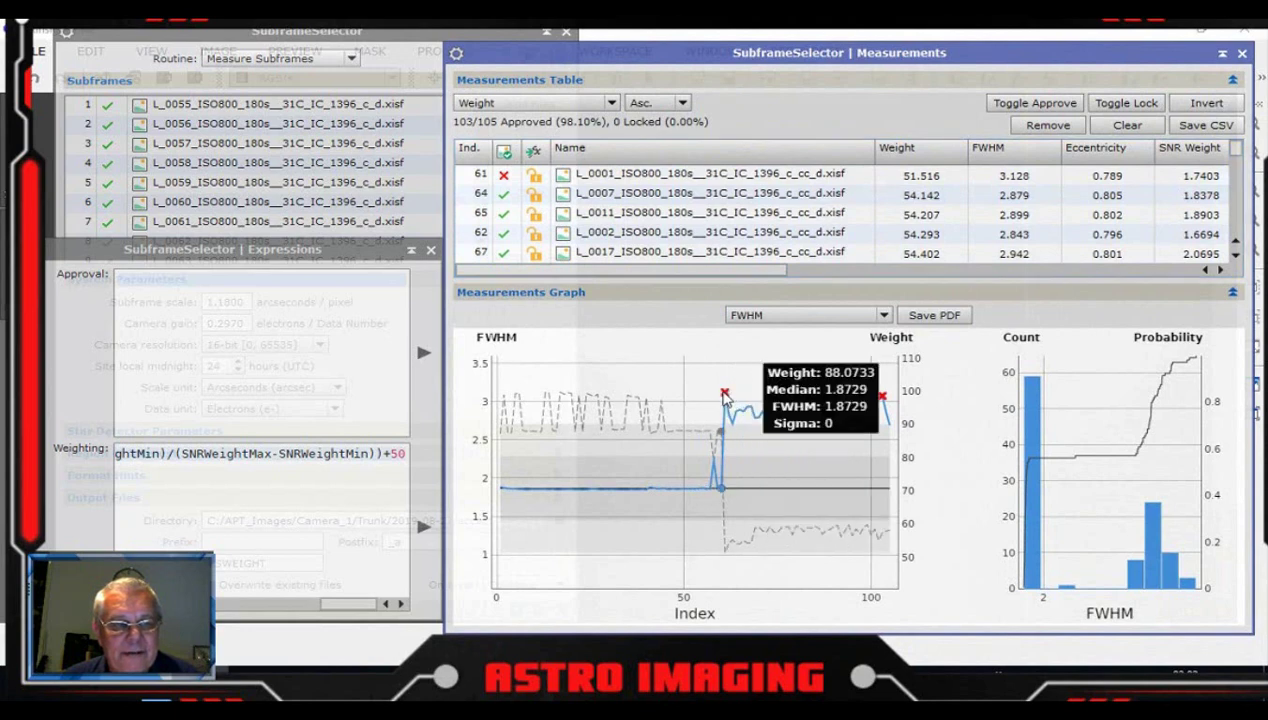
pyautogui.click(725, 395)
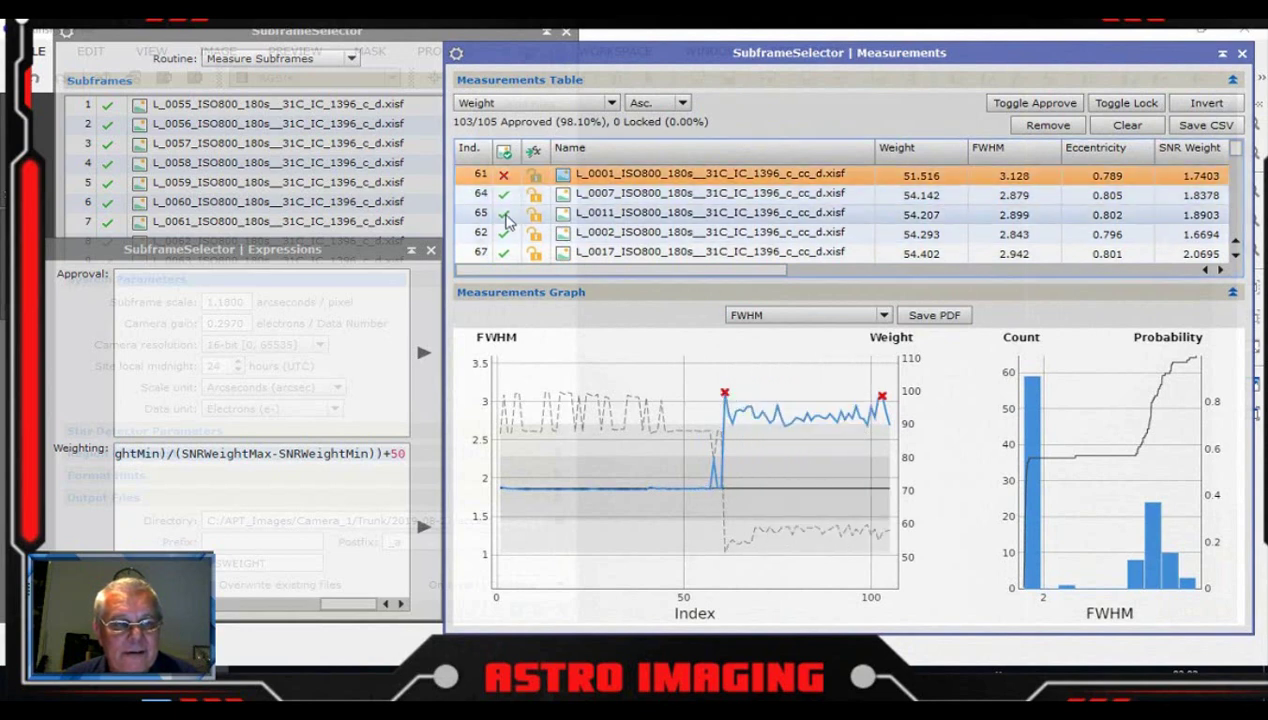
pyautogui.click(726, 396)
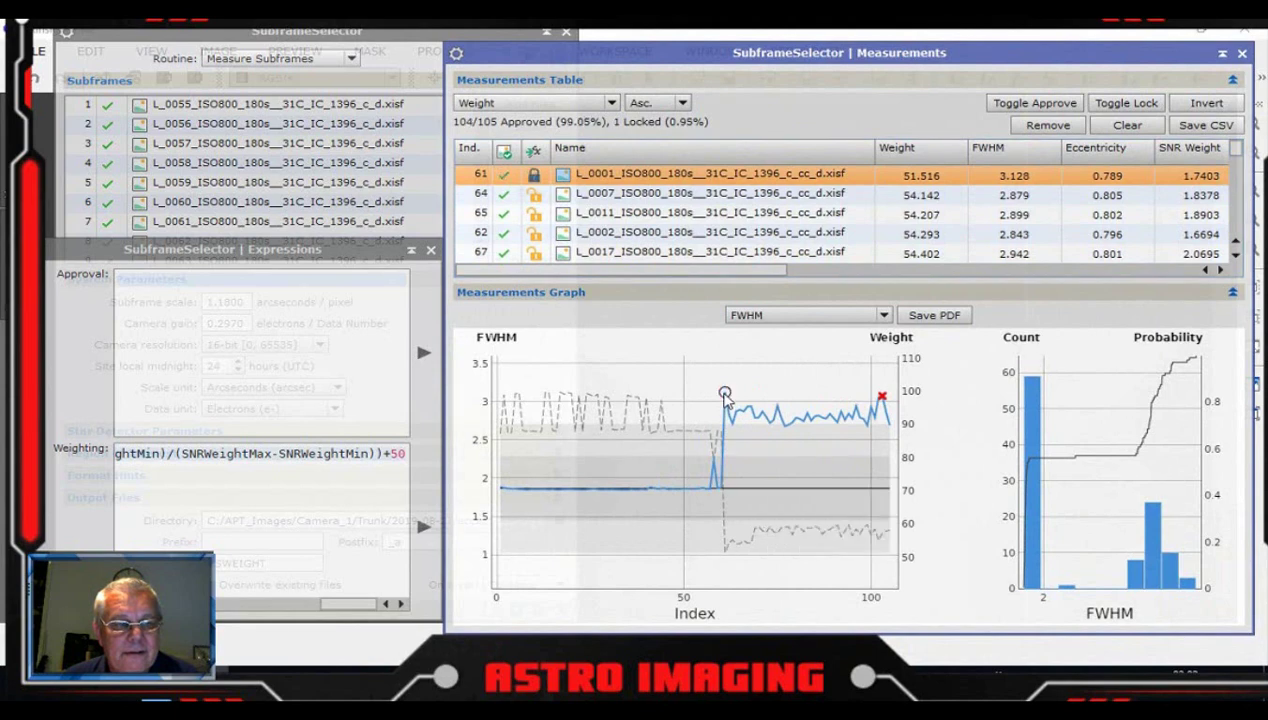
pyautogui.click(726, 396)
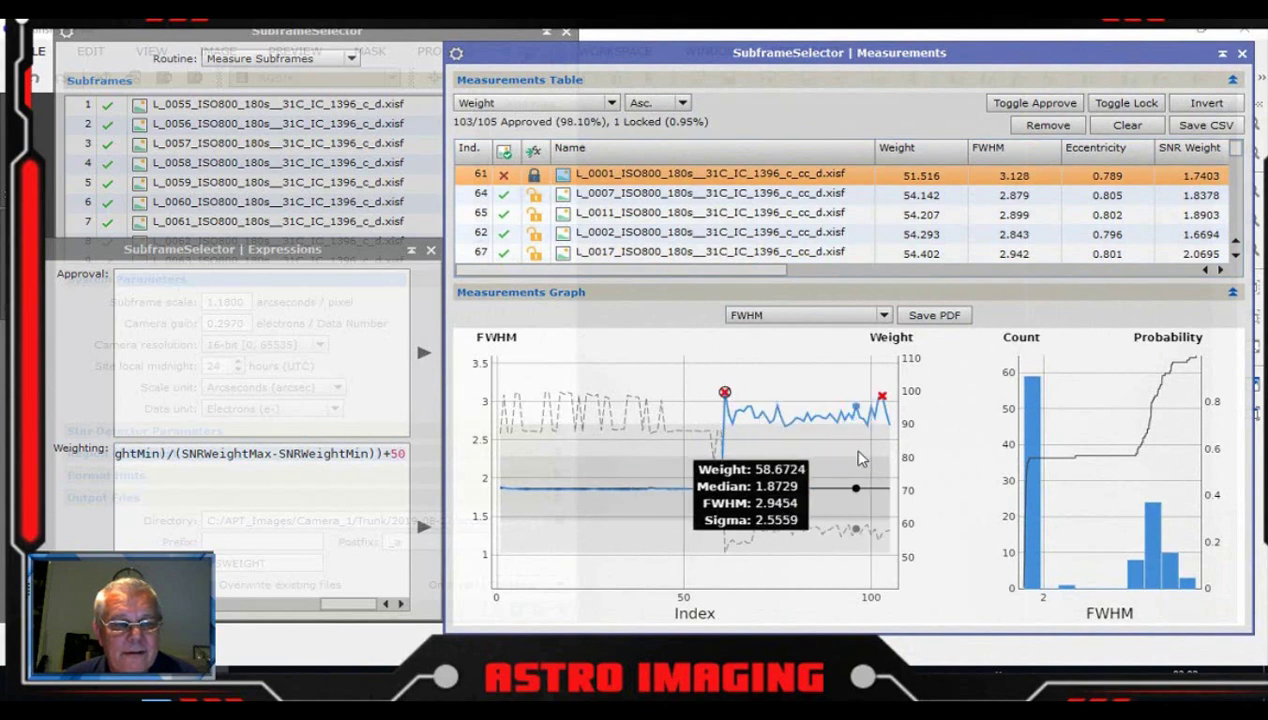
pyautogui.click(883, 397)
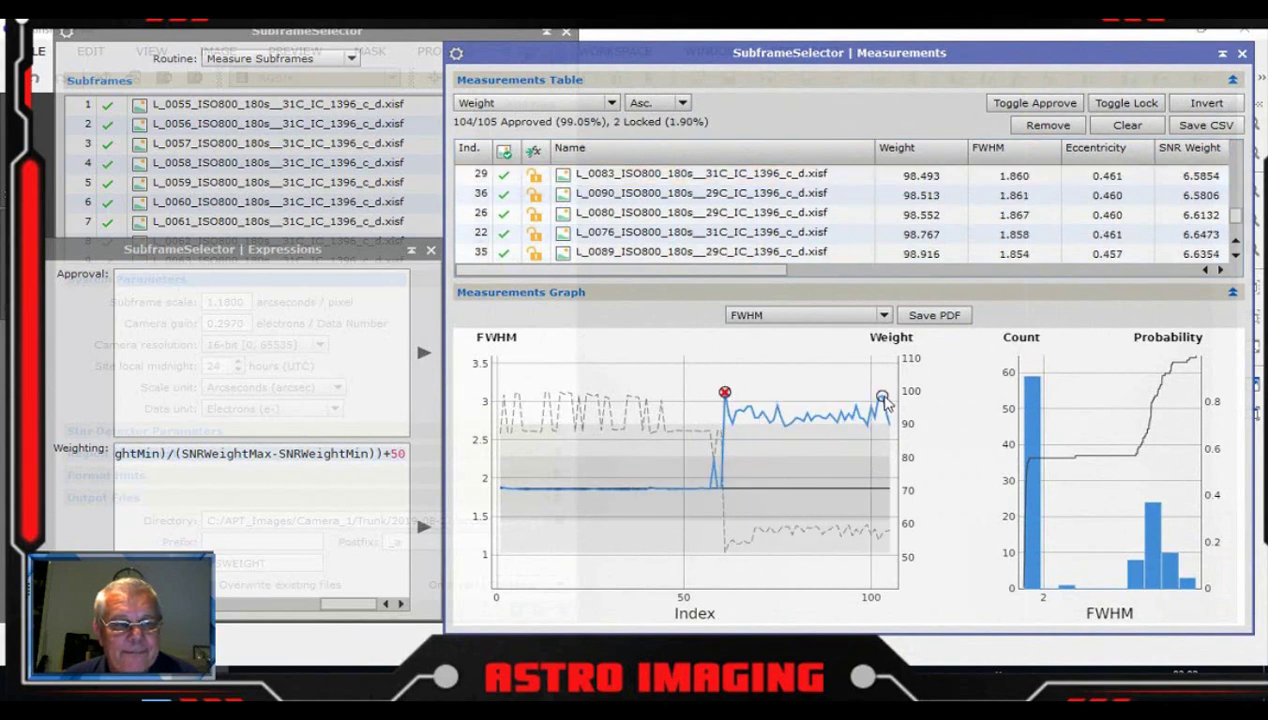
pyautogui.moveTo(885, 405)
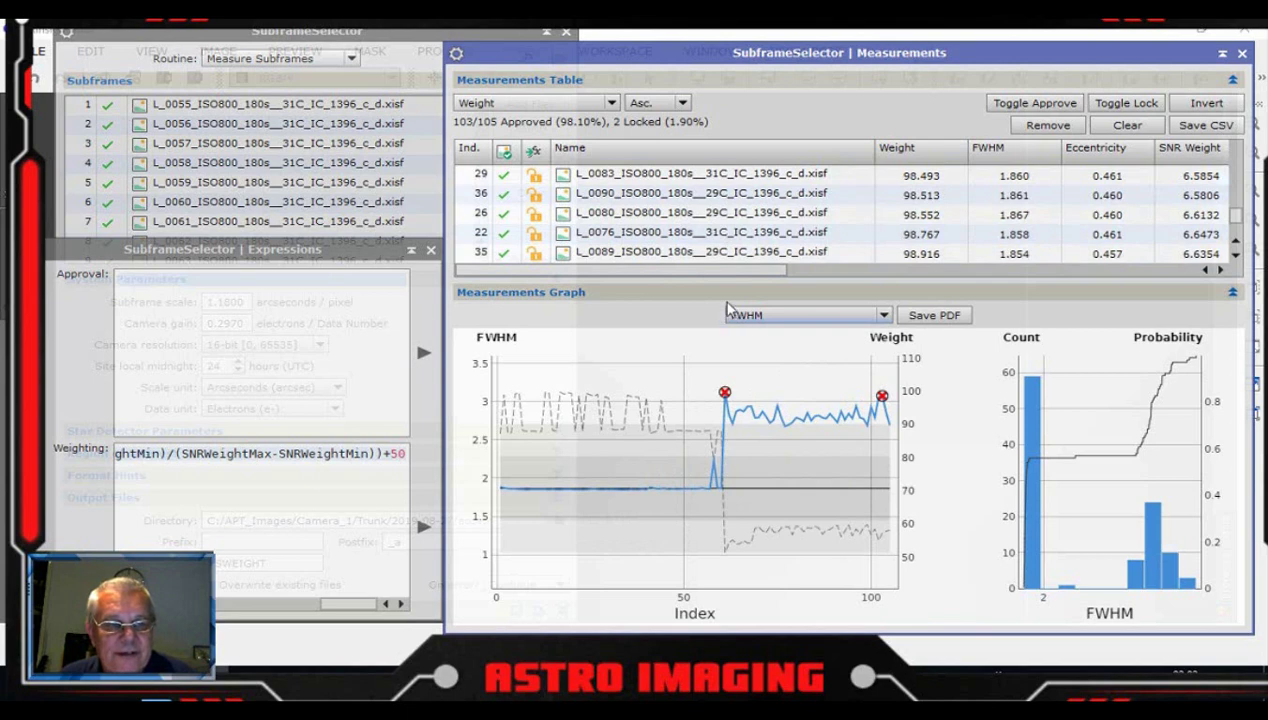
# - Find the highest-weight frames in the measurements table and select L_0071_ISO800_180s__31C_IC_1396_c_d.xisf
pyautogui.moveTo(735, 58); pyautogui.dragTo(735, 44)
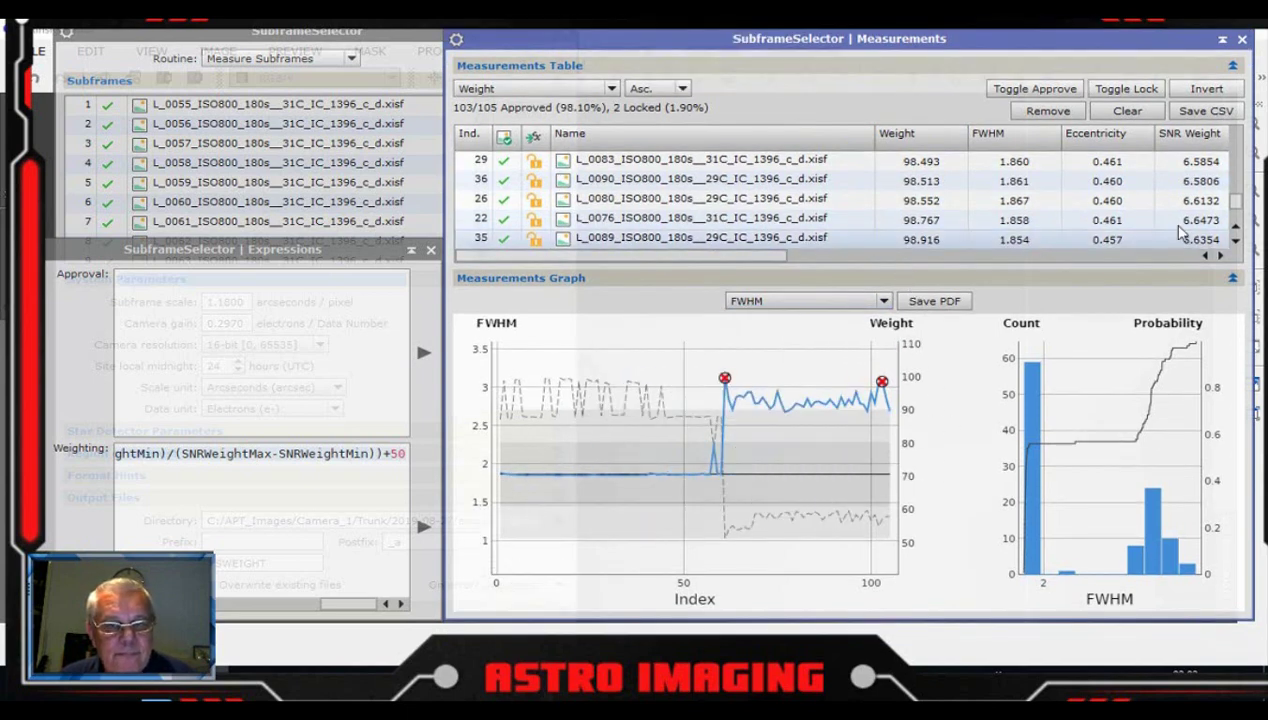
pyautogui.scroll(-2, 1236, 215)
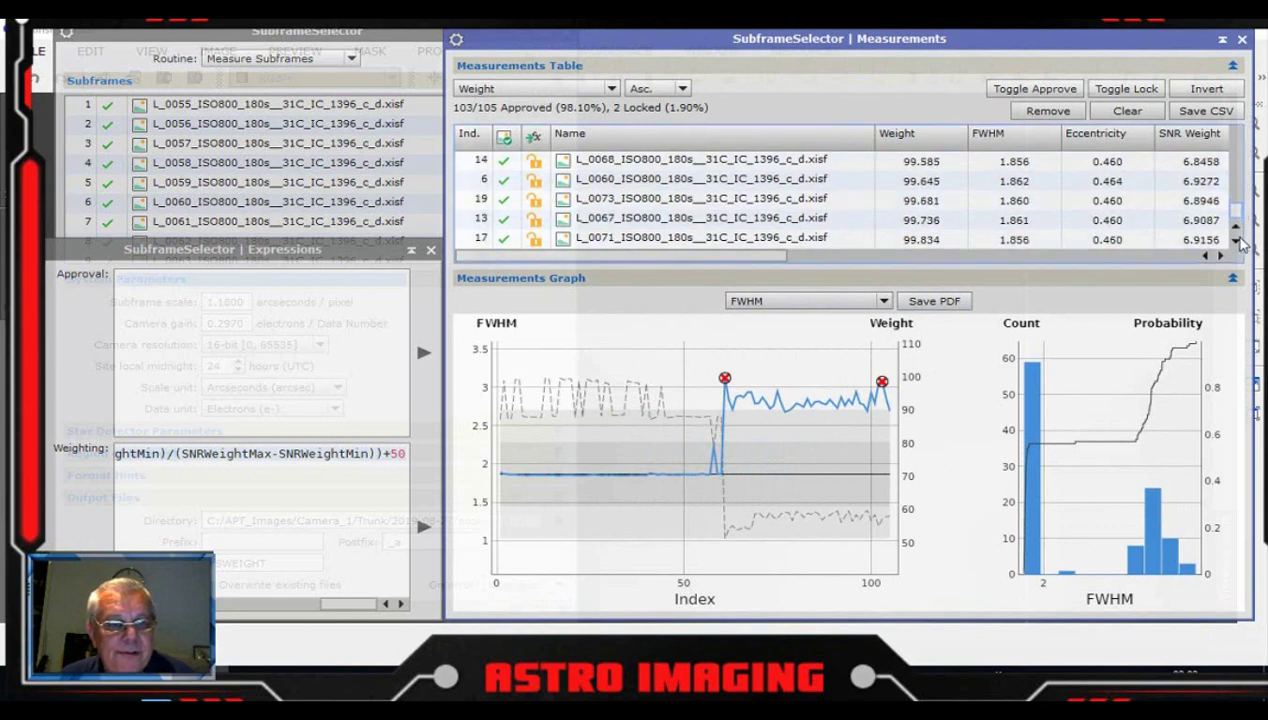
pyautogui.click(910, 242)
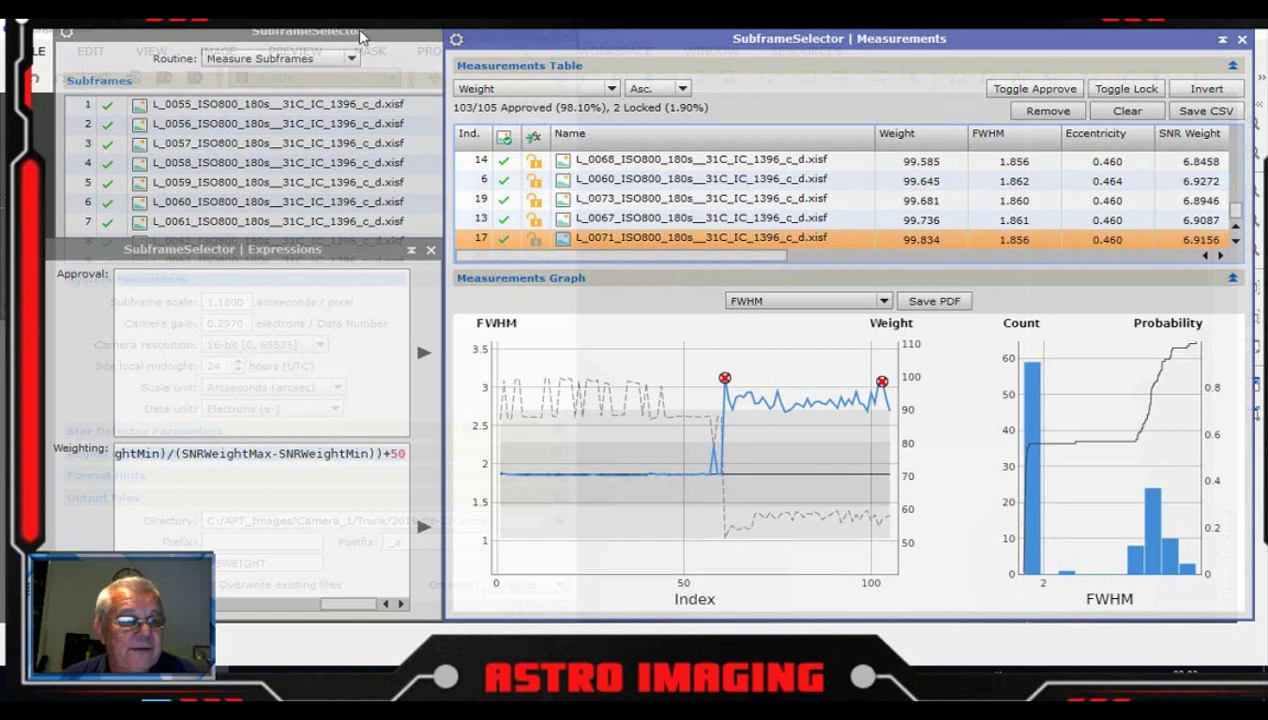
# - Move the Measurements window aside and run the Output Subframes routine to write the approved frames to the accept folder
pyautogui.moveTo(536, 45); pyautogui.dragTo(114, 610)
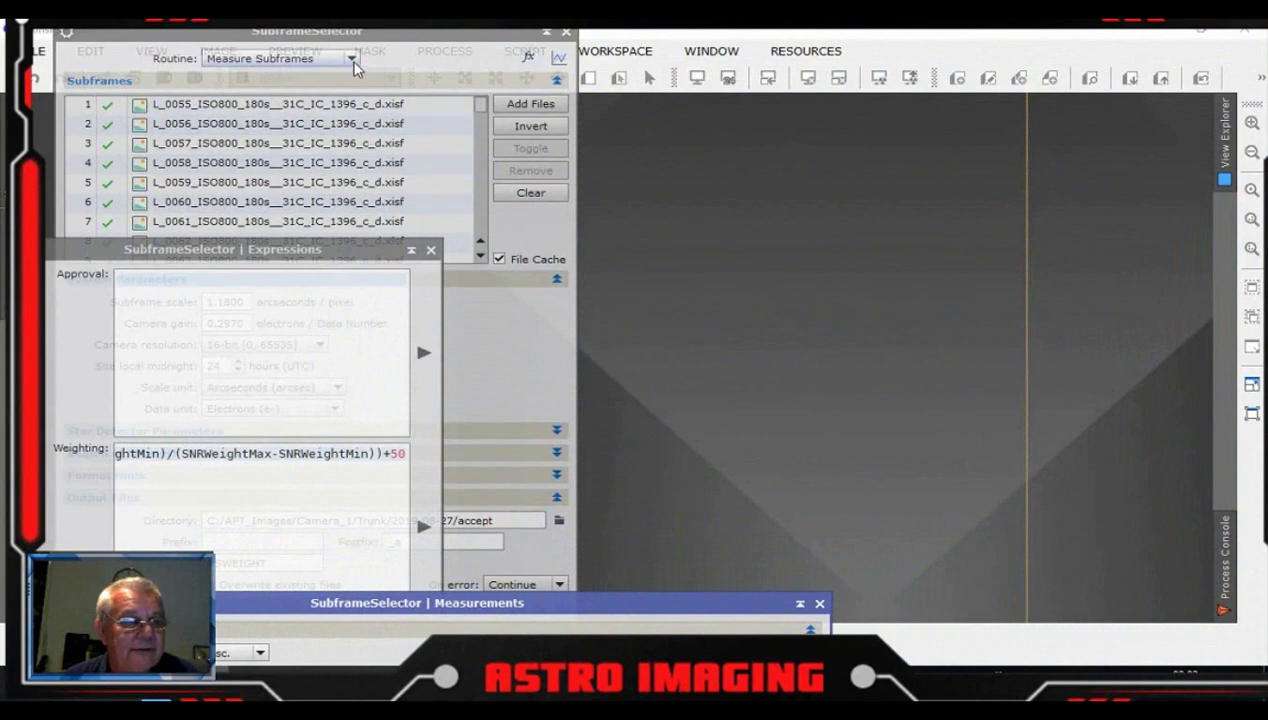
pyautogui.click(352, 60)
pyautogui.click(270, 77)
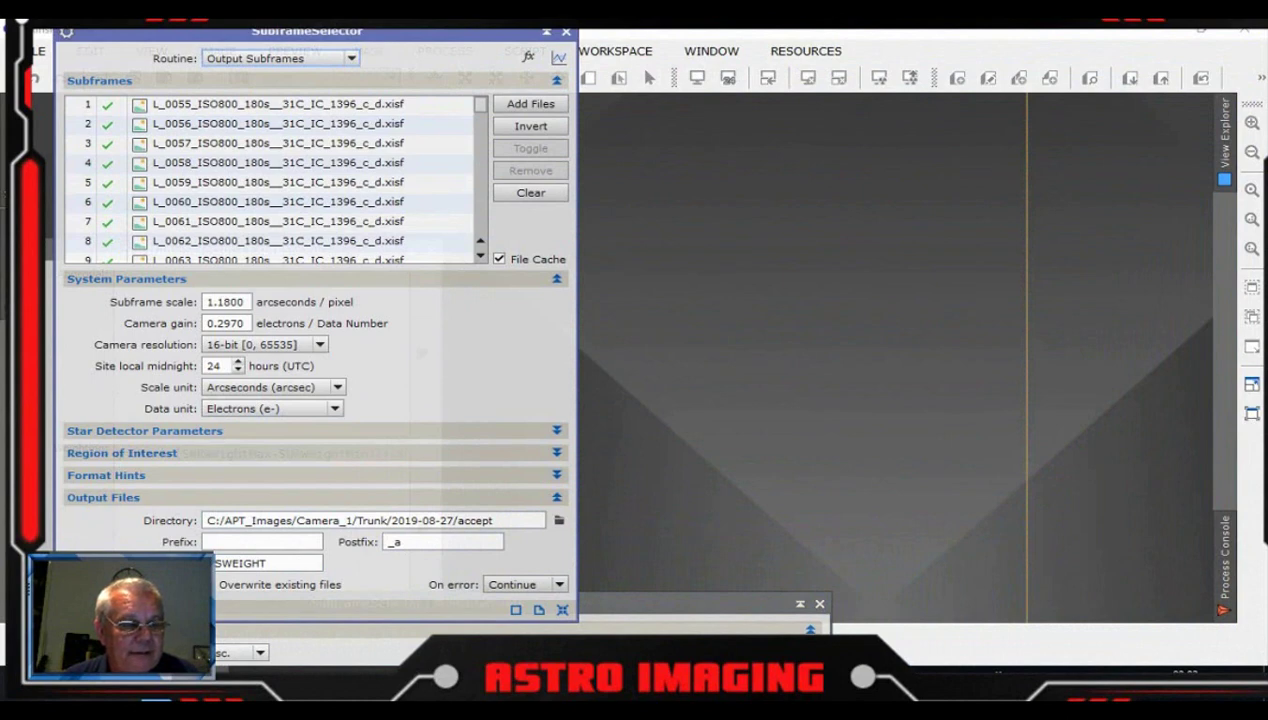
pyautogui.click(93, 610)
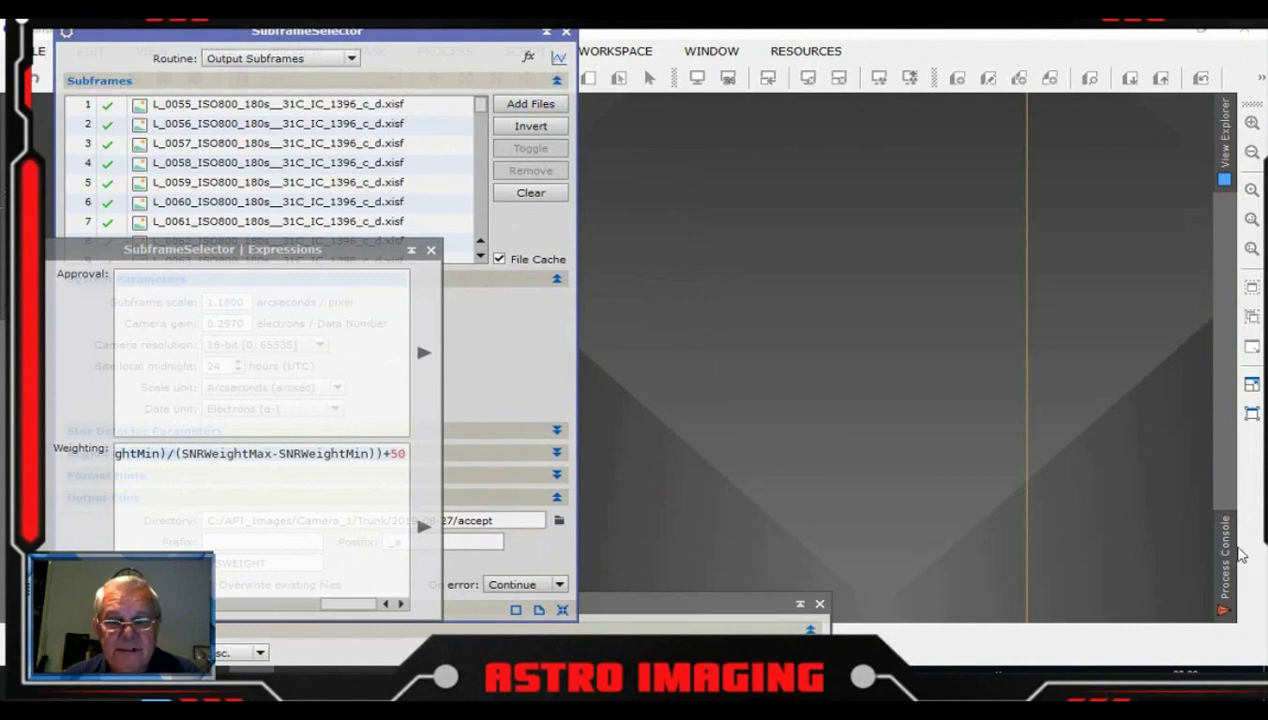
pyautogui.click(1226, 560)
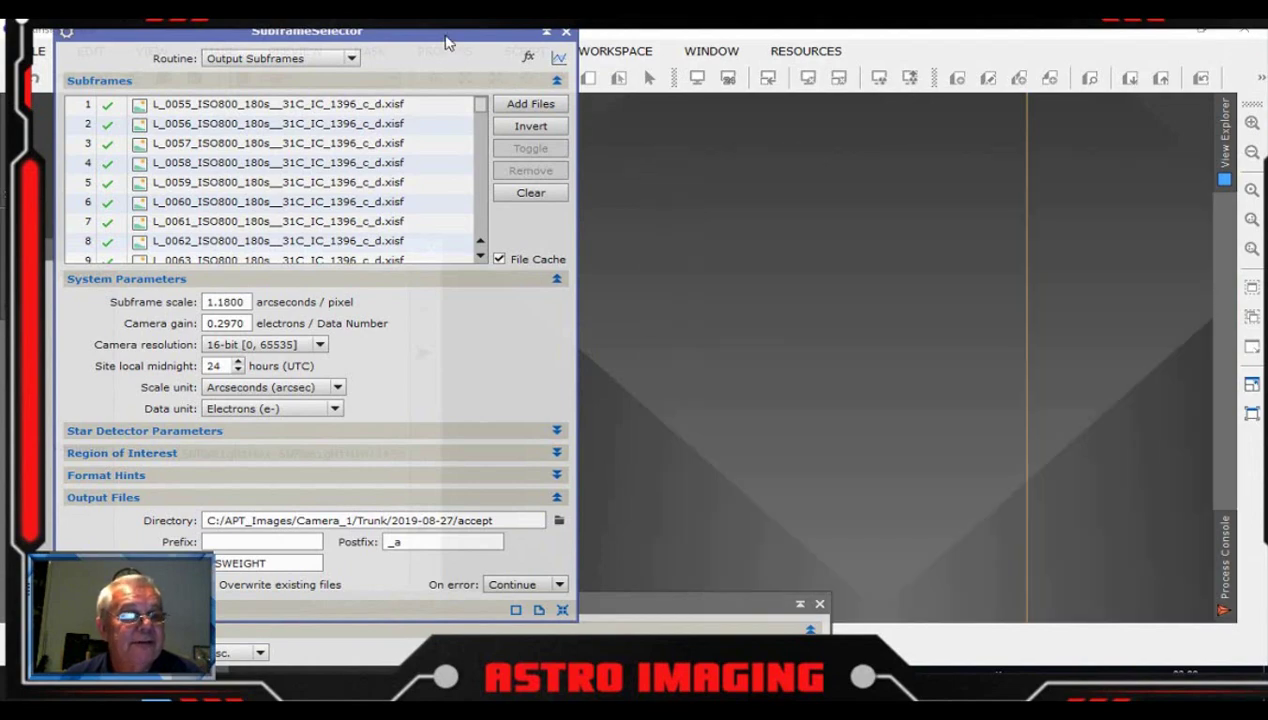
# - Close the SubframeSelector window and open the StarAlignment process, moving its window clear of the workspace centre
pyautogui.moveTo(441, 35); pyautogui.dragTo(449, 45)
pyautogui.click(573, 43)
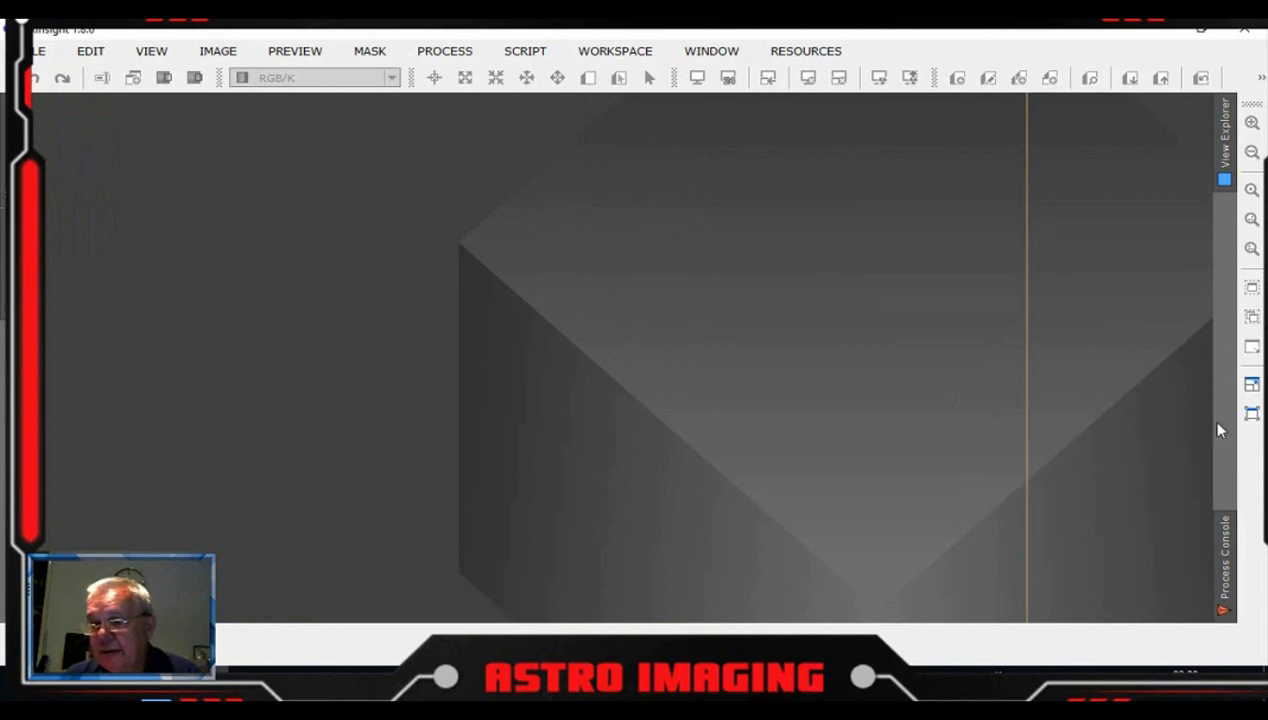
pyautogui.click(445, 50)
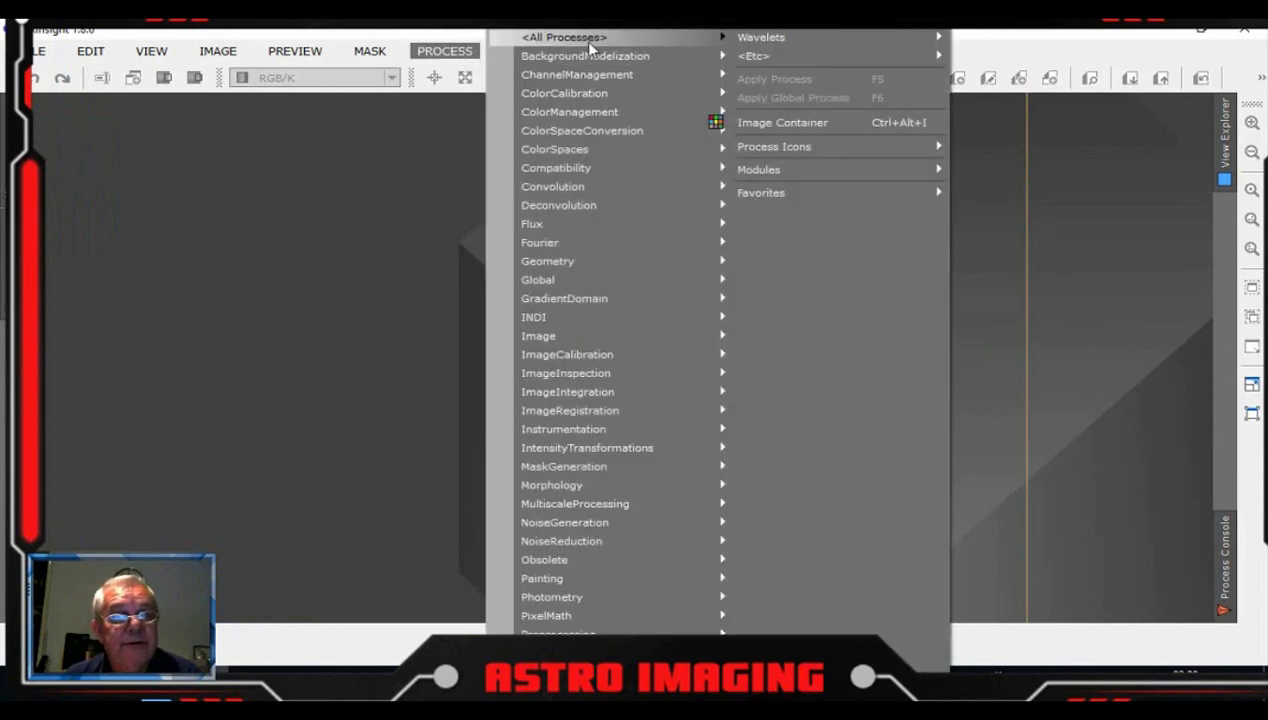
pyautogui.moveTo(530, 38)
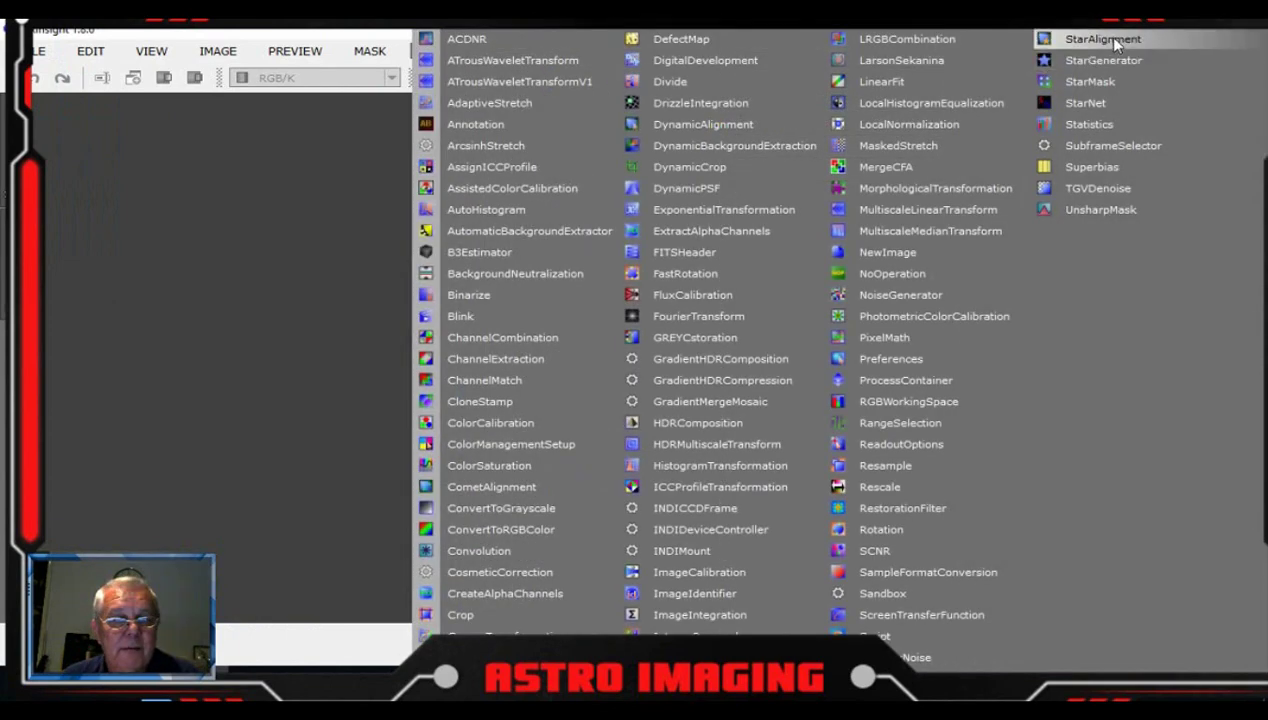
pyautogui.click(1103, 38)
pyautogui.moveTo(667, 34); pyautogui.dragTo(476, 34)
# - Set the alignment reference to the file L_0071_ISO800_180s__31C_IC_1396_c_d_a.xisf from the accept folder and enable drizzle data generation
pyautogui.click(615, 58)
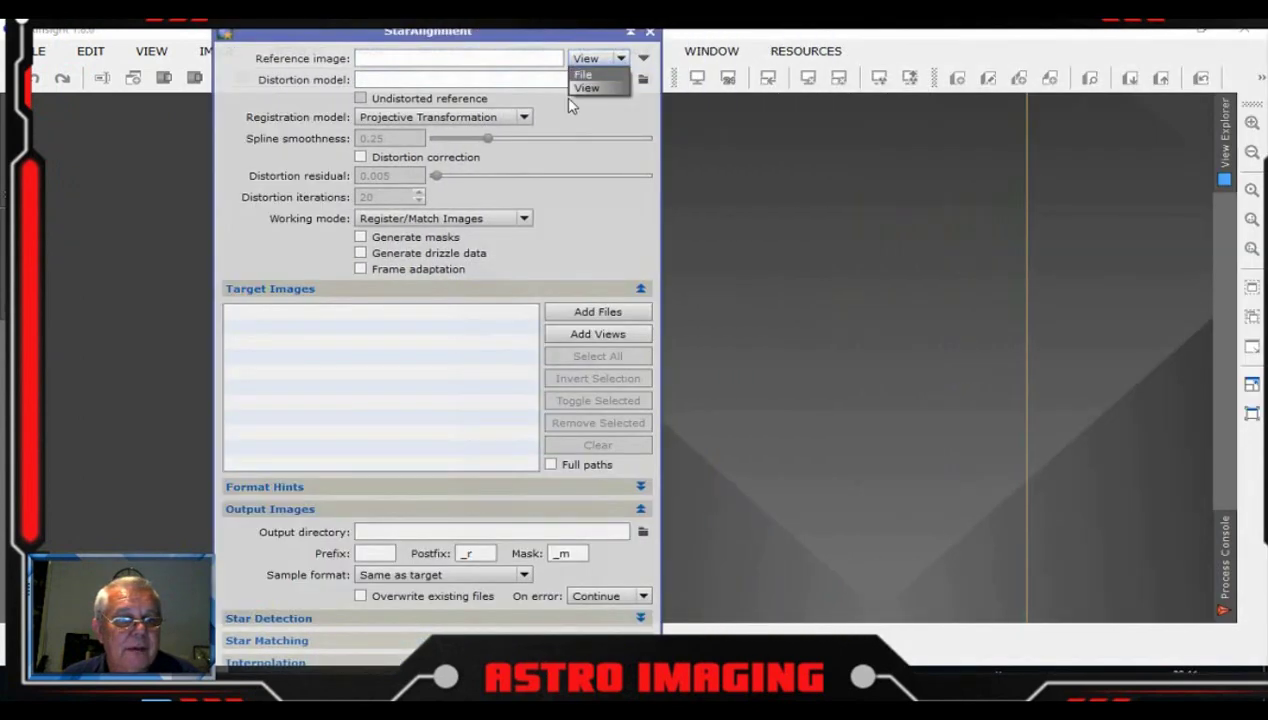
pyautogui.click(583, 75)
pyautogui.click(643, 58)
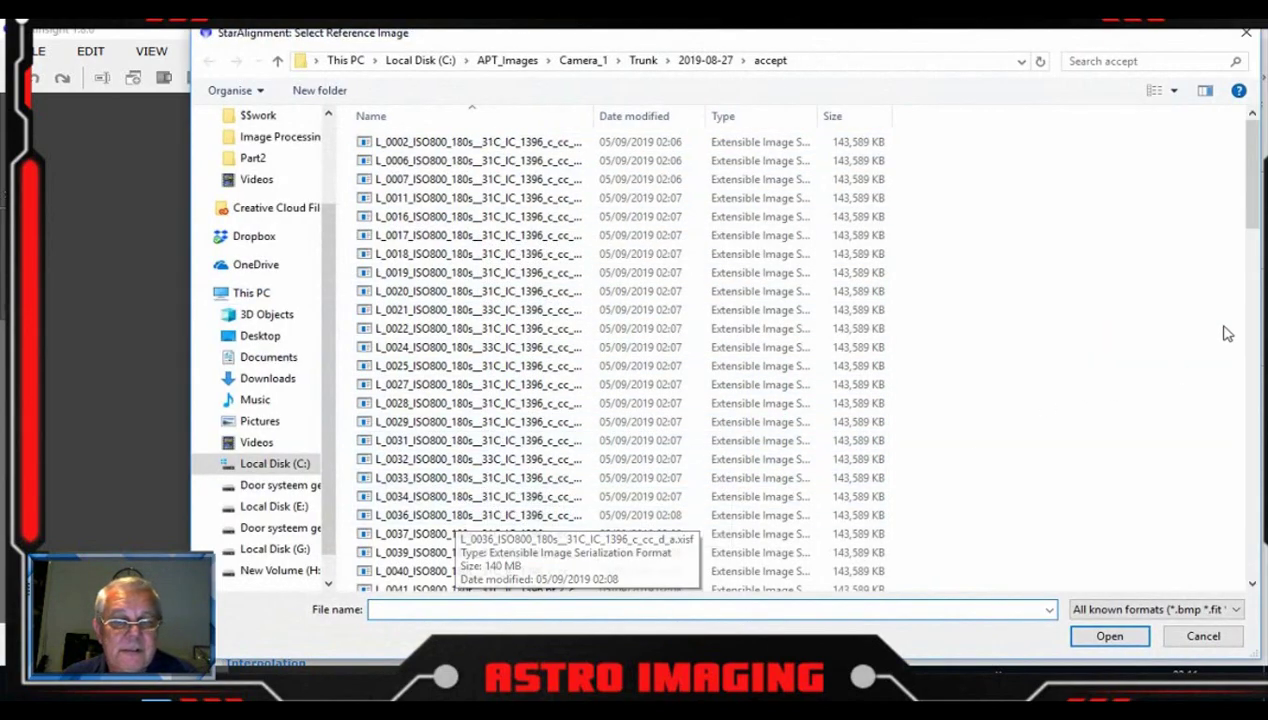
pyautogui.moveTo(1256, 176); pyautogui.dragTo(1223, 390)
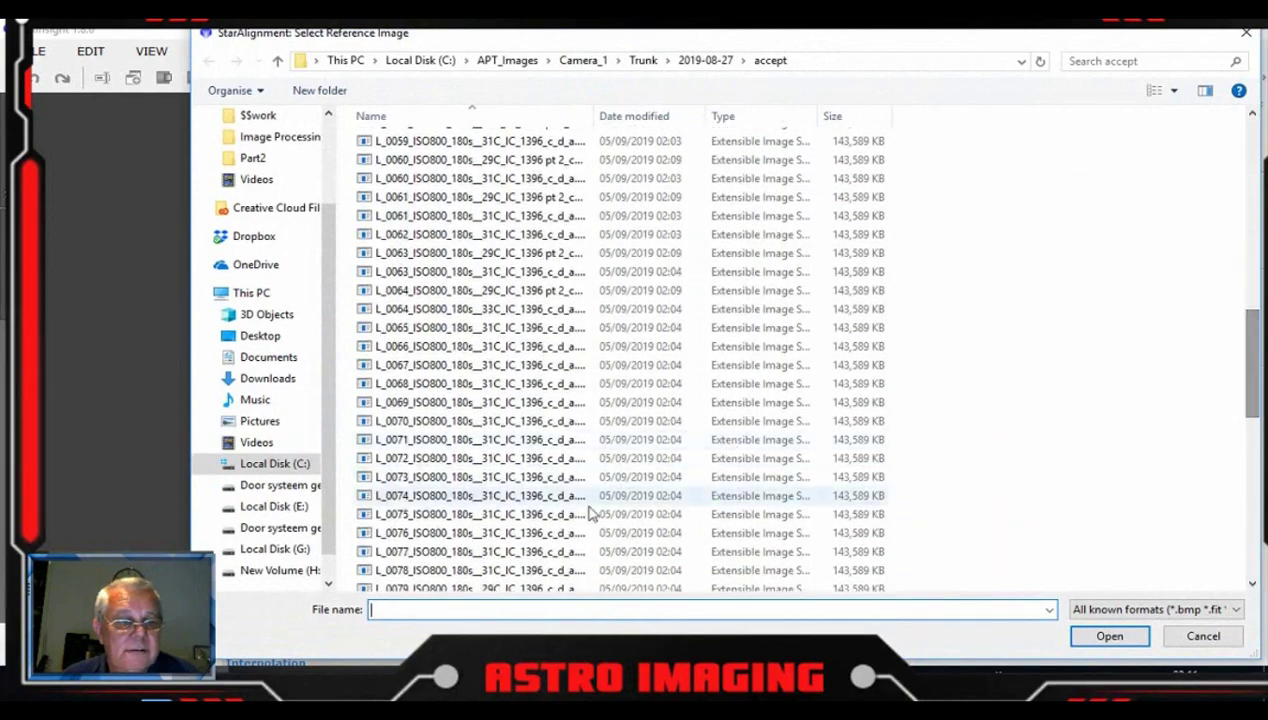
pyautogui.click(476, 445)
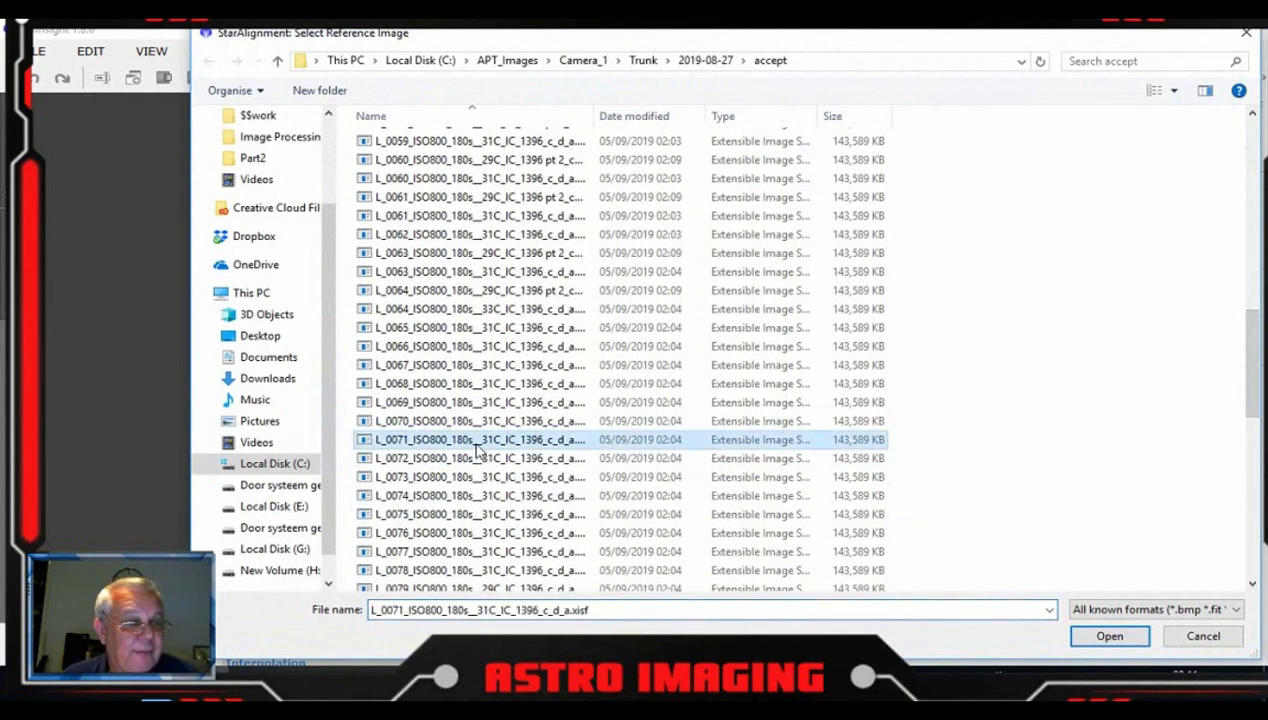
pyautogui.click(1085, 634)
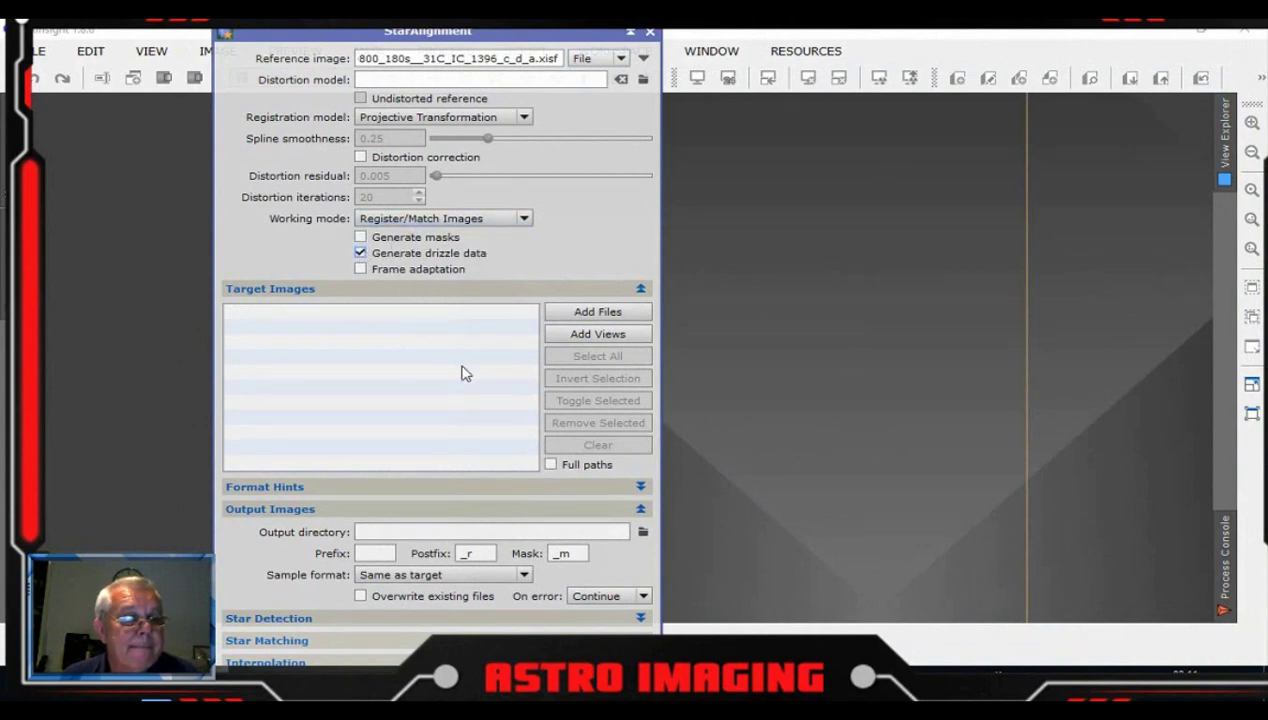
# - Add all frames in the accept folder as target images for the star alignment
pyautogui.click(600, 311)
pyautogui.click(535, 254)
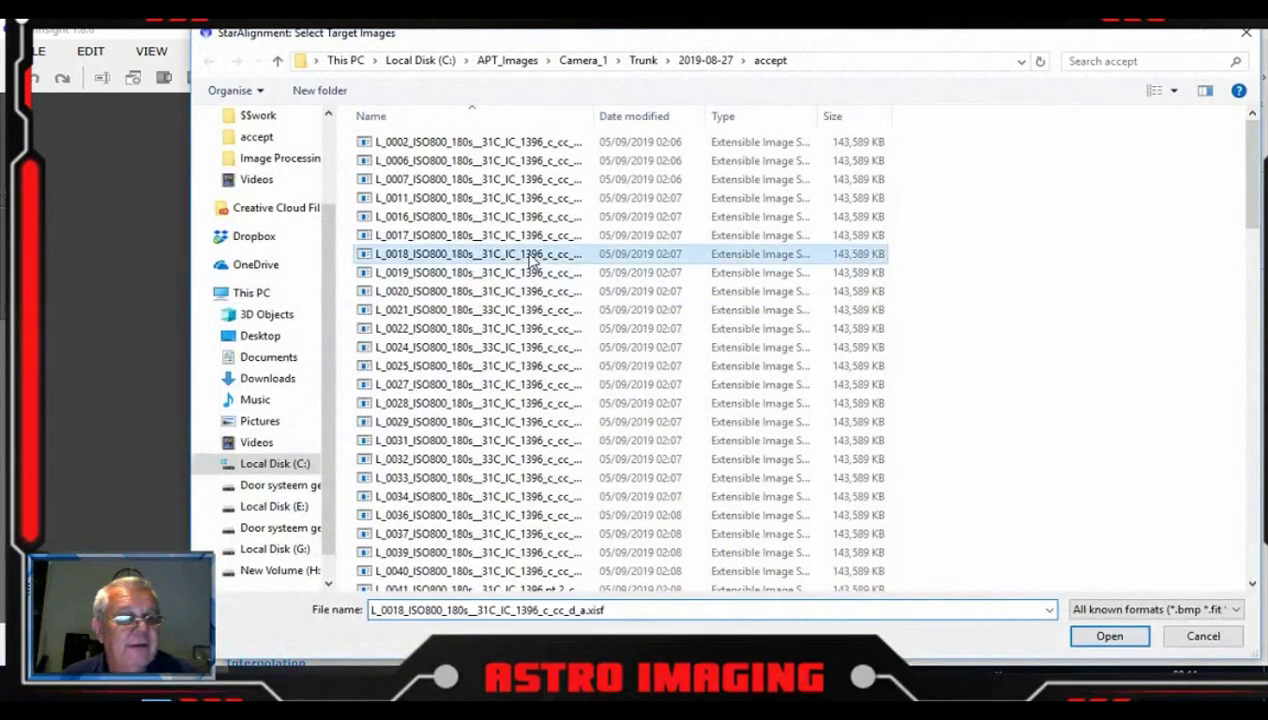
pyautogui.hotkey('ctrl', 'a')
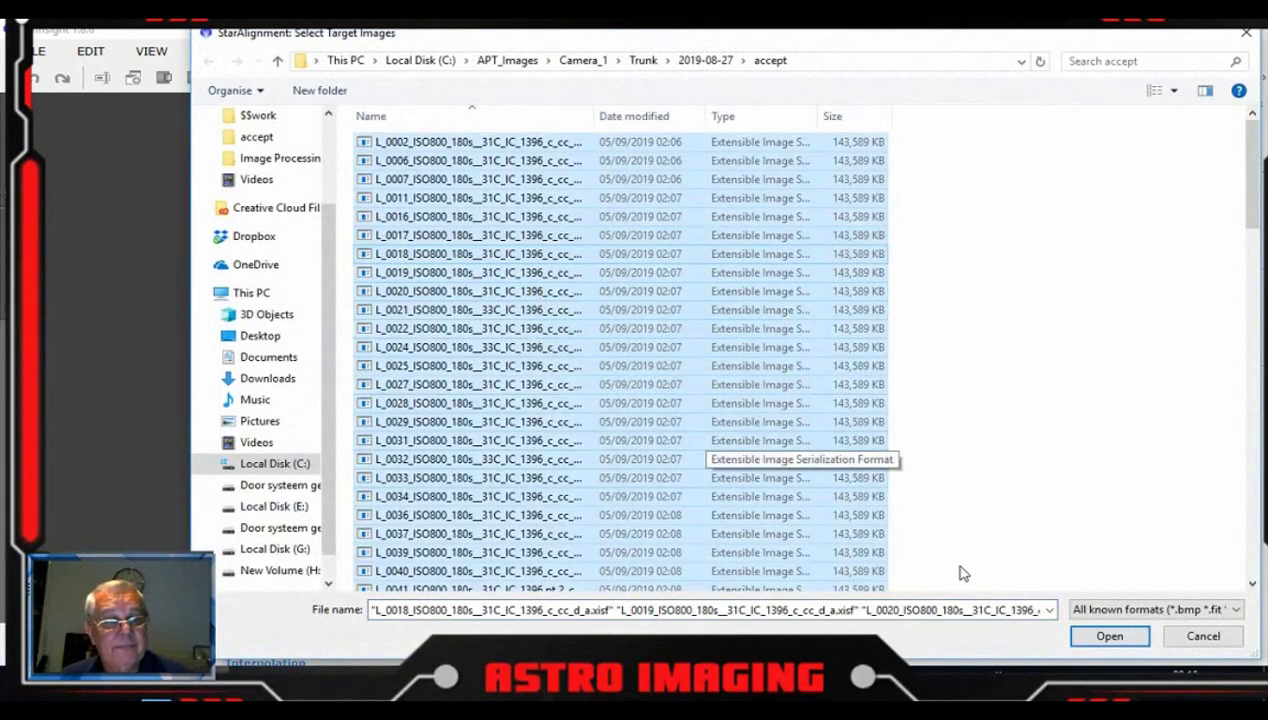
pyautogui.click(1088, 632)
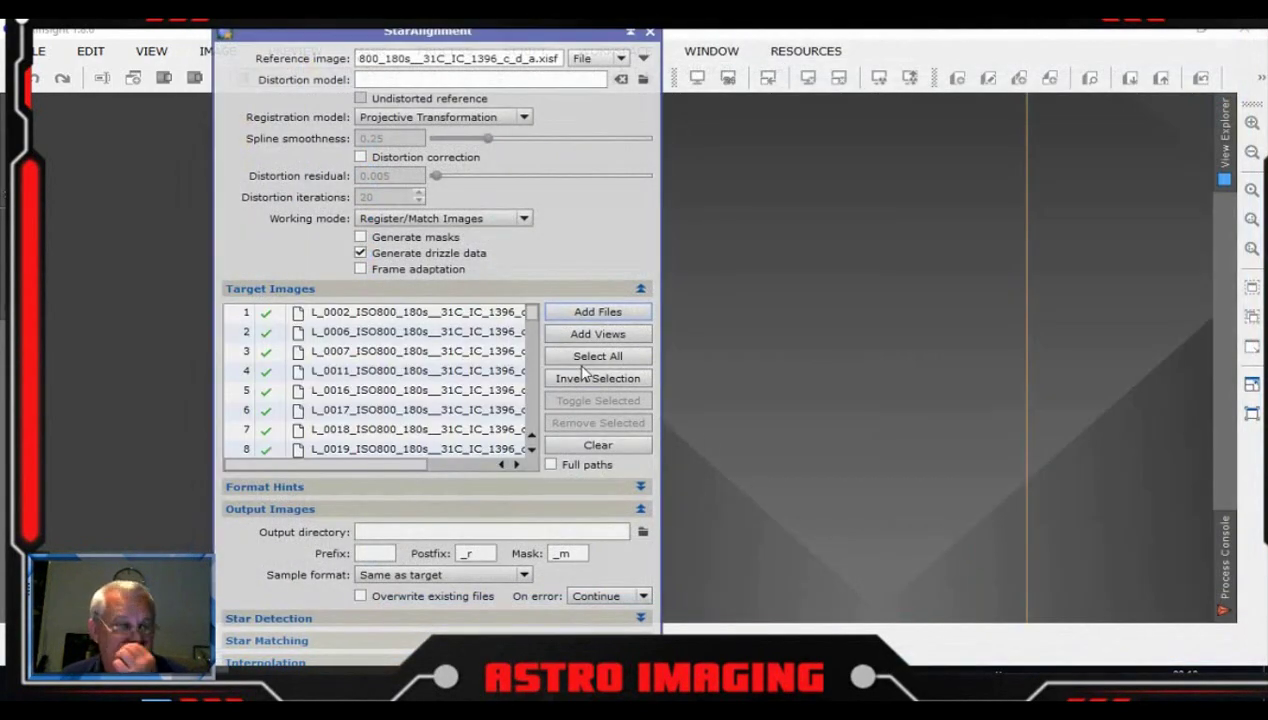
# - Create a folder named reg inside the accept folder and set it as the alignment output directory
pyautogui.click(643, 531)
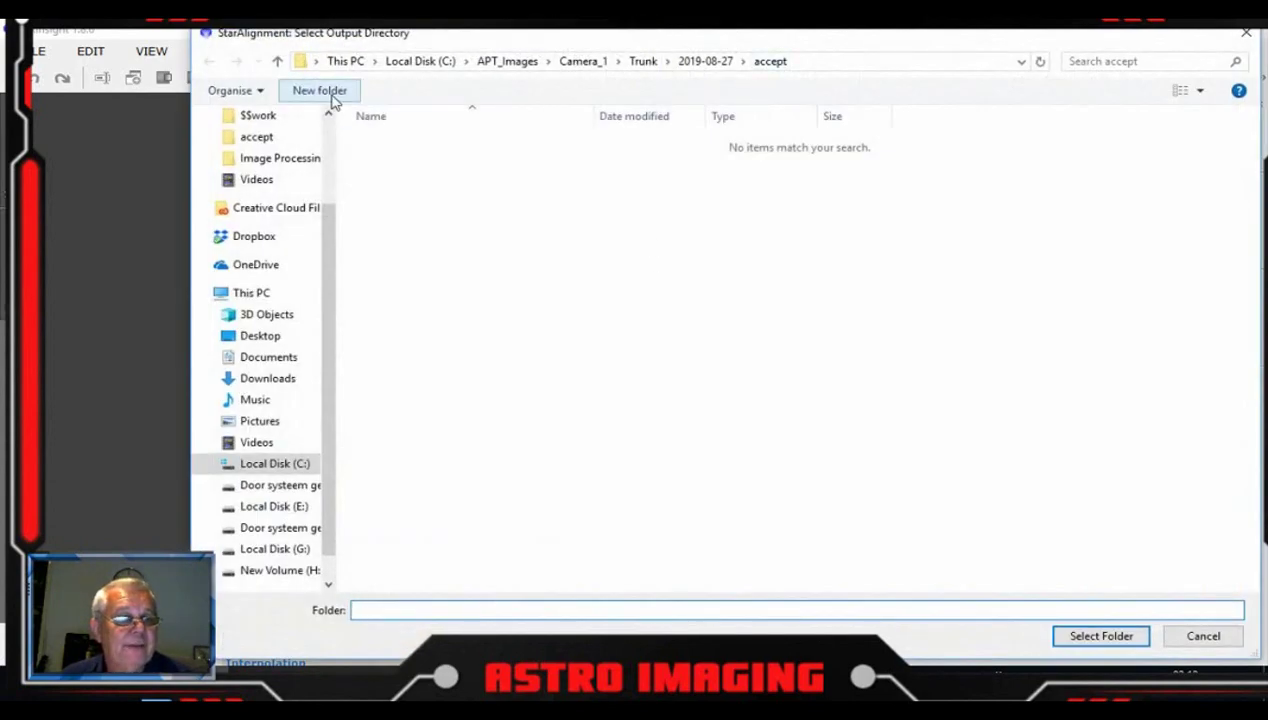
pyautogui.click(332, 99)
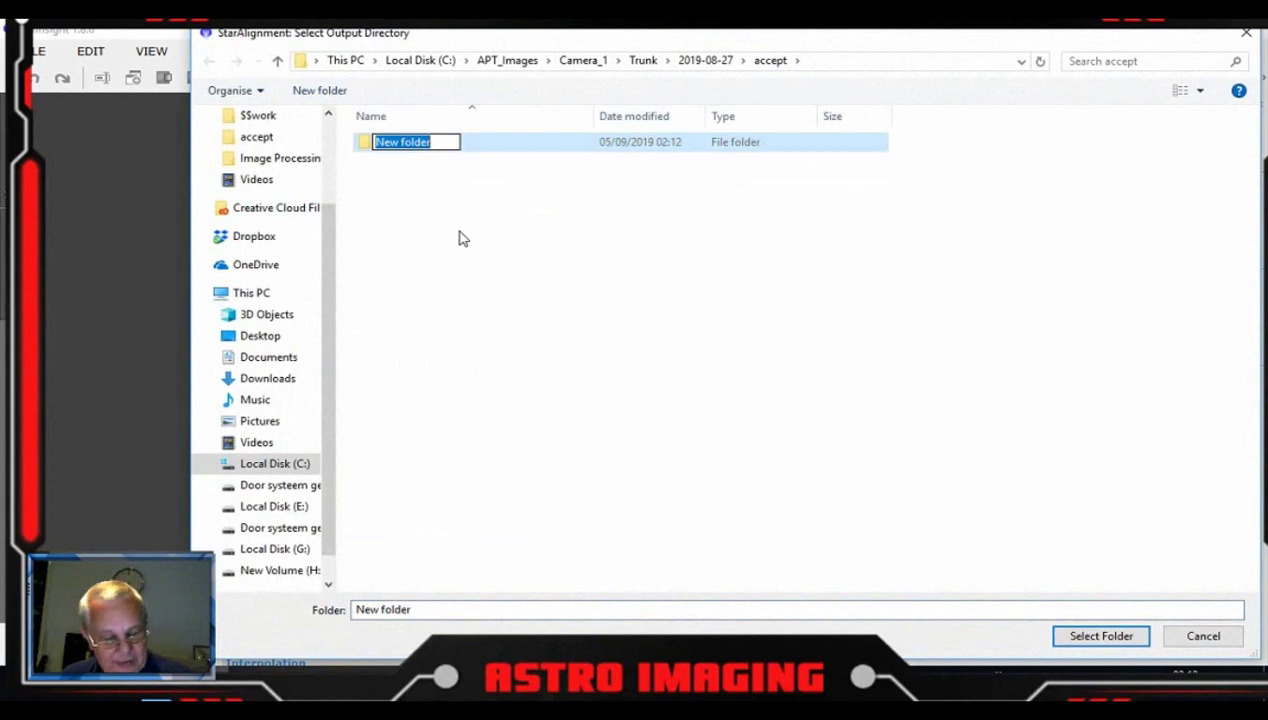
pyautogui.write('reg')
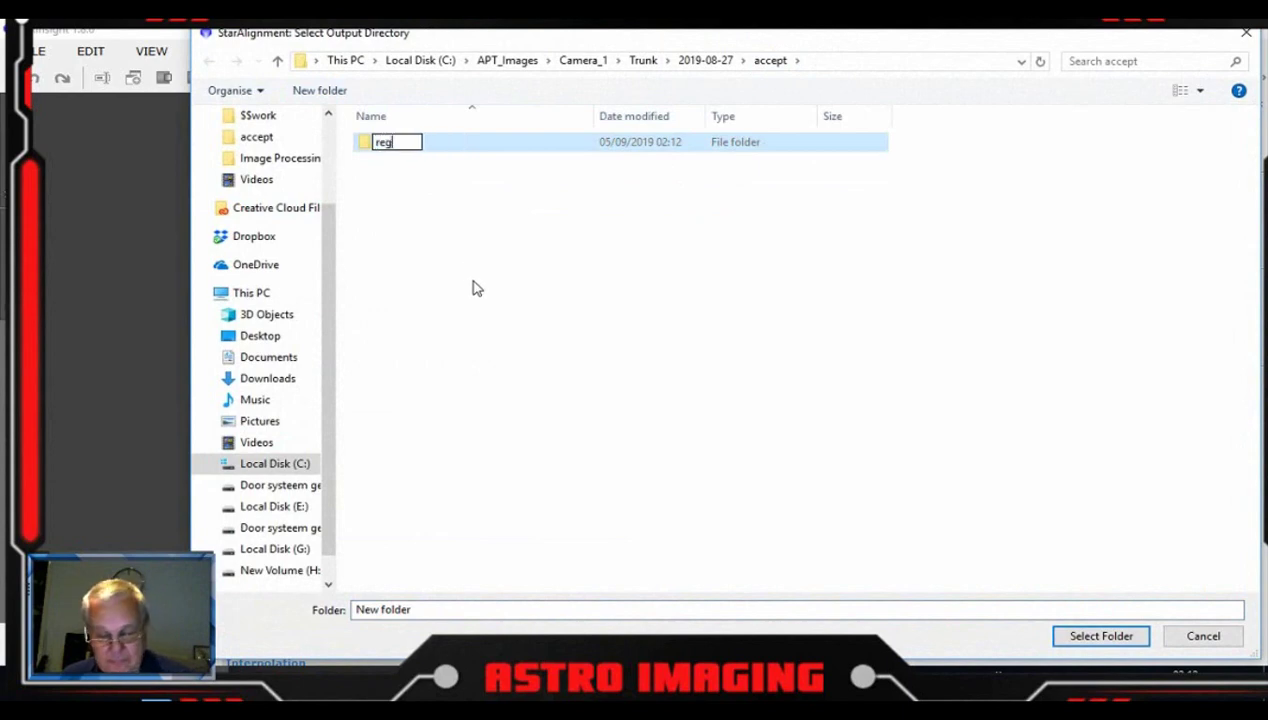
pyautogui.press('Return')
pyautogui.press('Return')
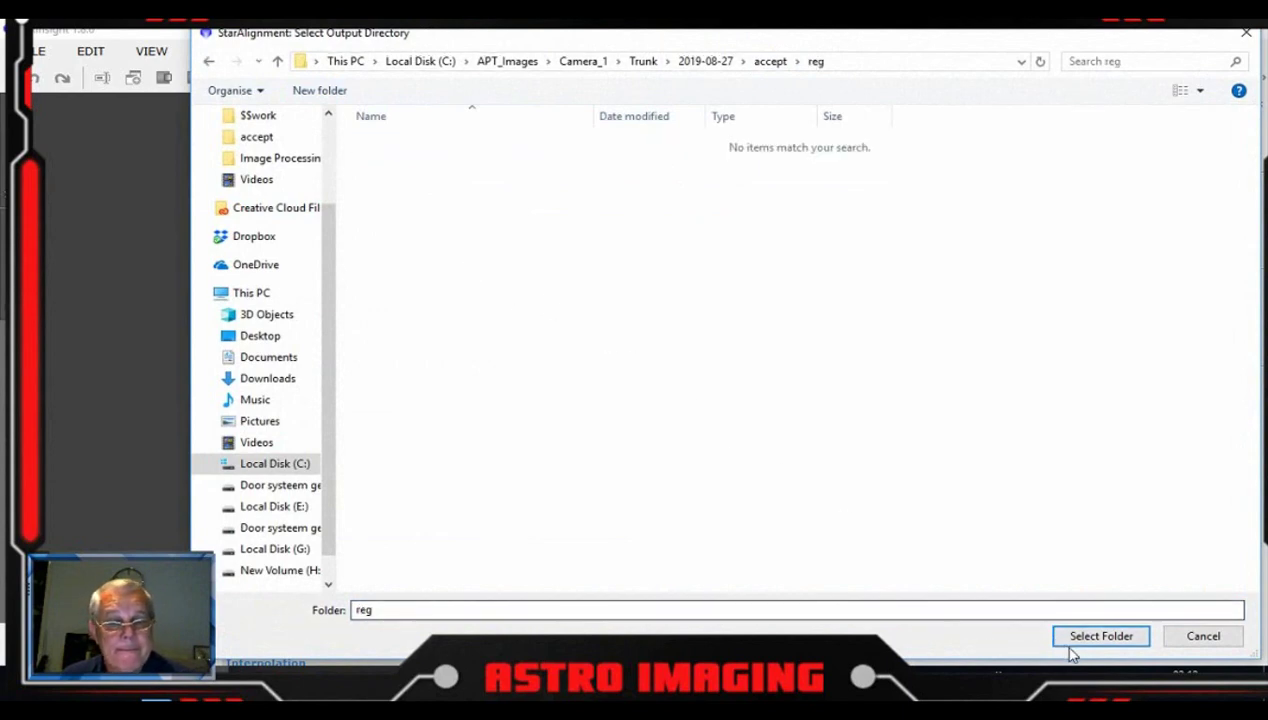
pyautogui.click(1100, 636)
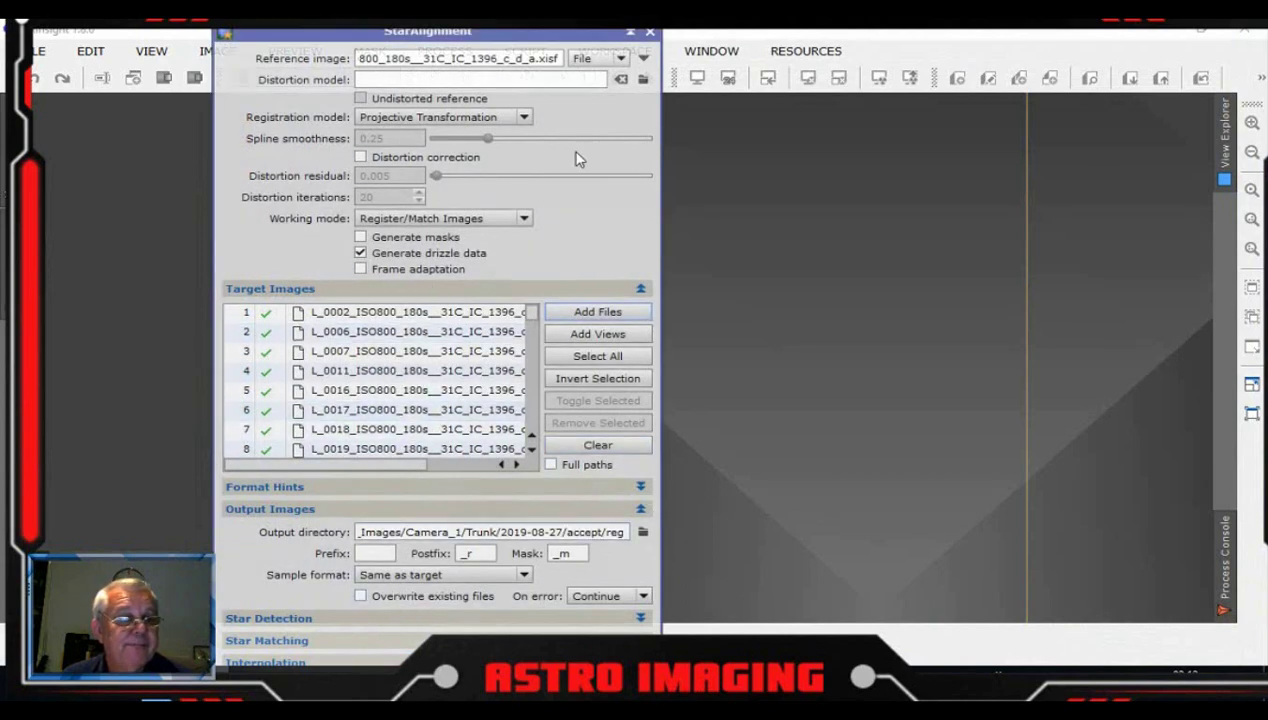
# - Collapse the target image list, run StarAlignment globally, and close its window once the registration has finished
pyautogui.click(640, 288)
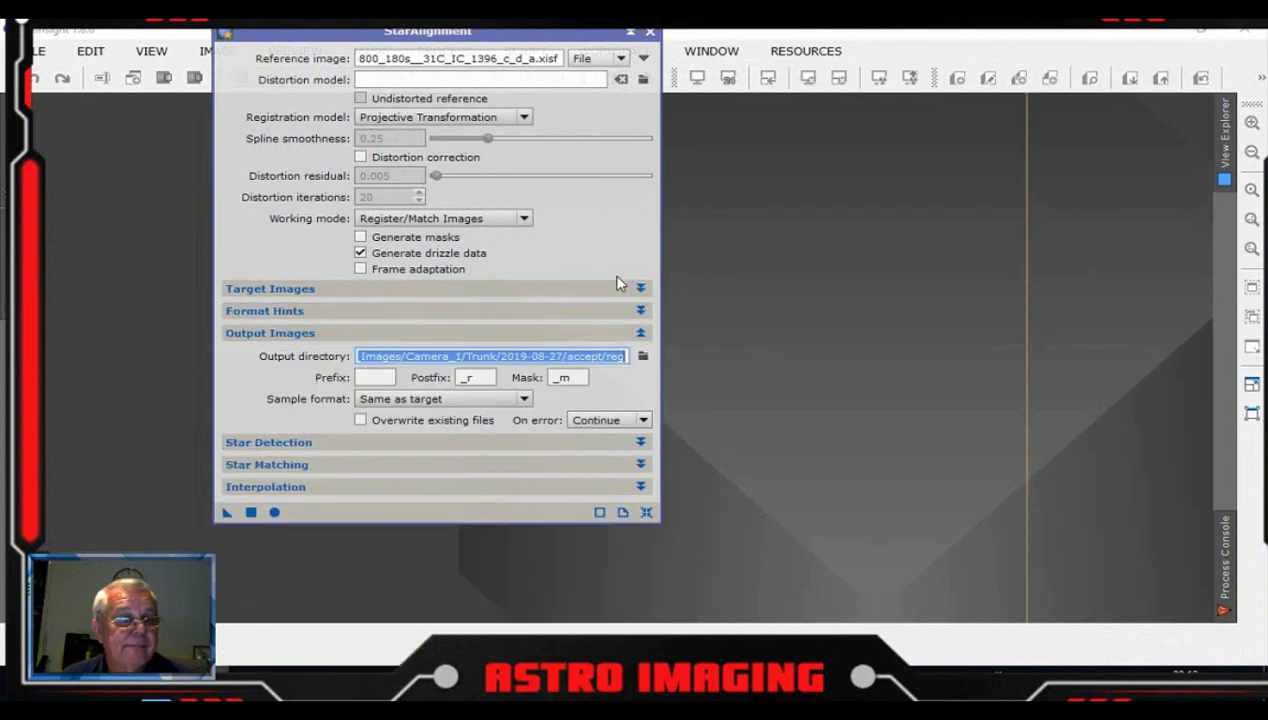
pyautogui.moveTo(588, 43); pyautogui.dragTo(398, 44)
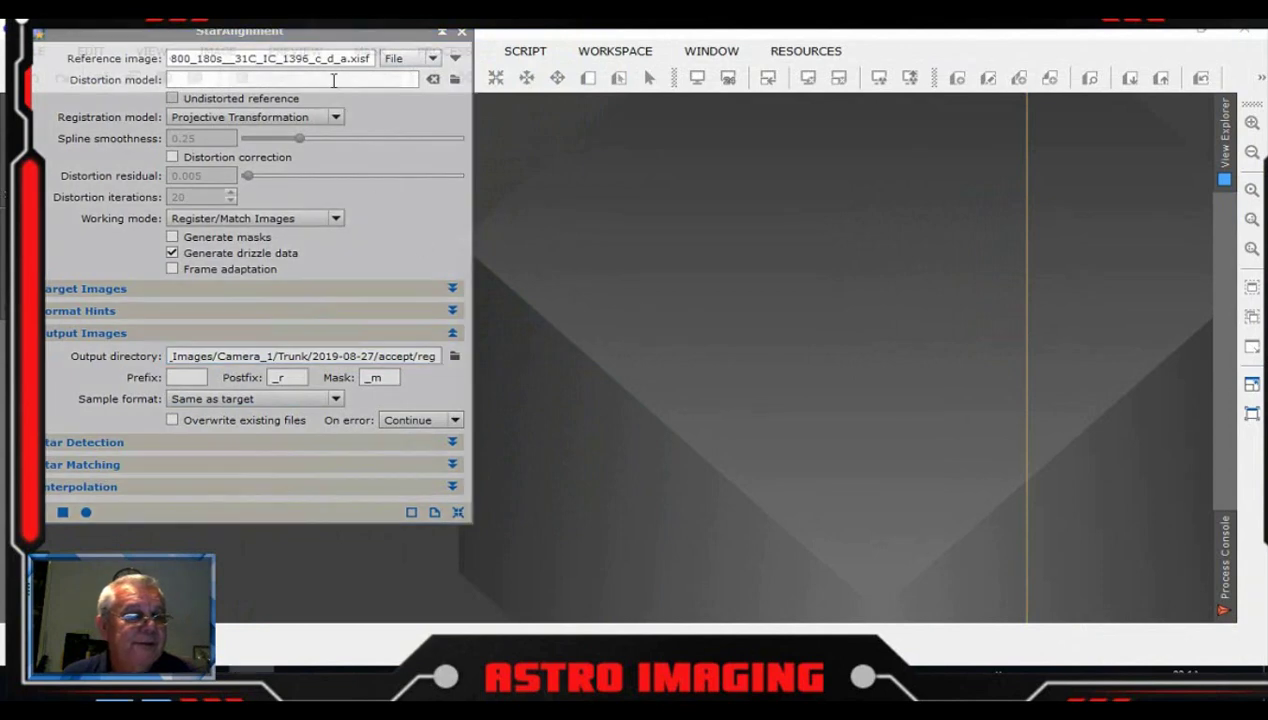
pyautogui.moveTo(320, 33); pyautogui.dragTo(308, 33)
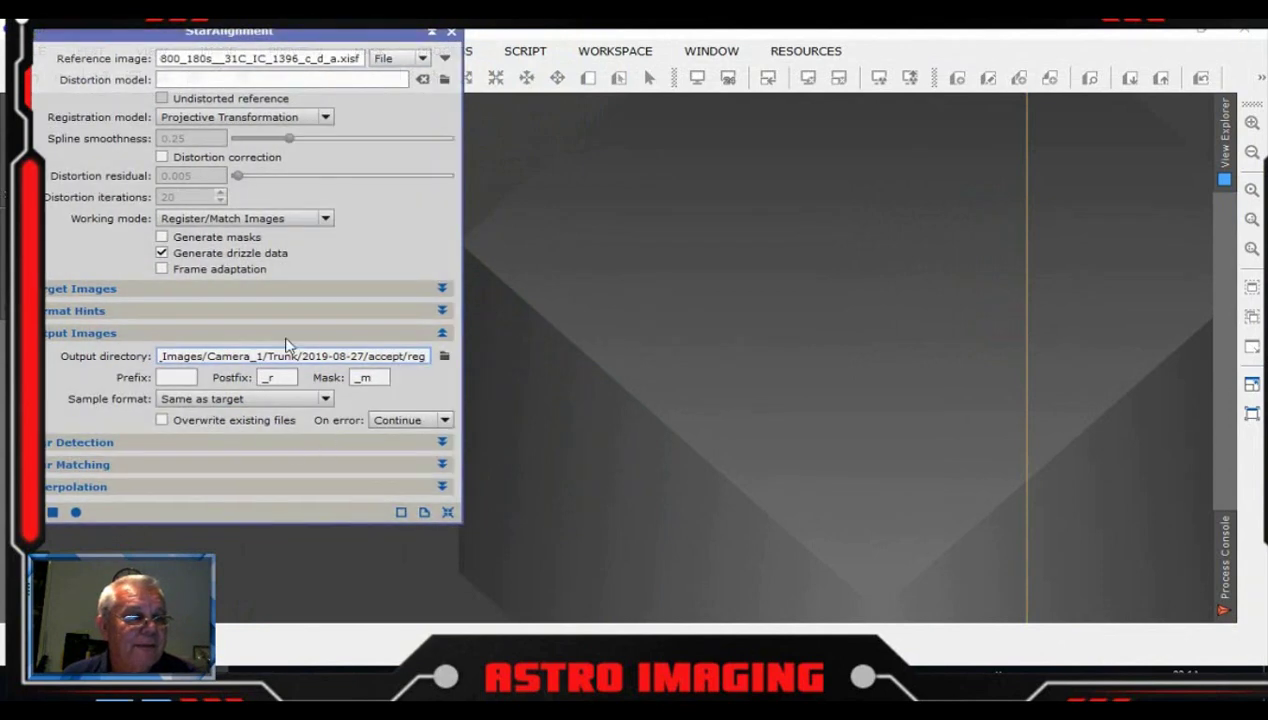
pyautogui.click(76, 512)
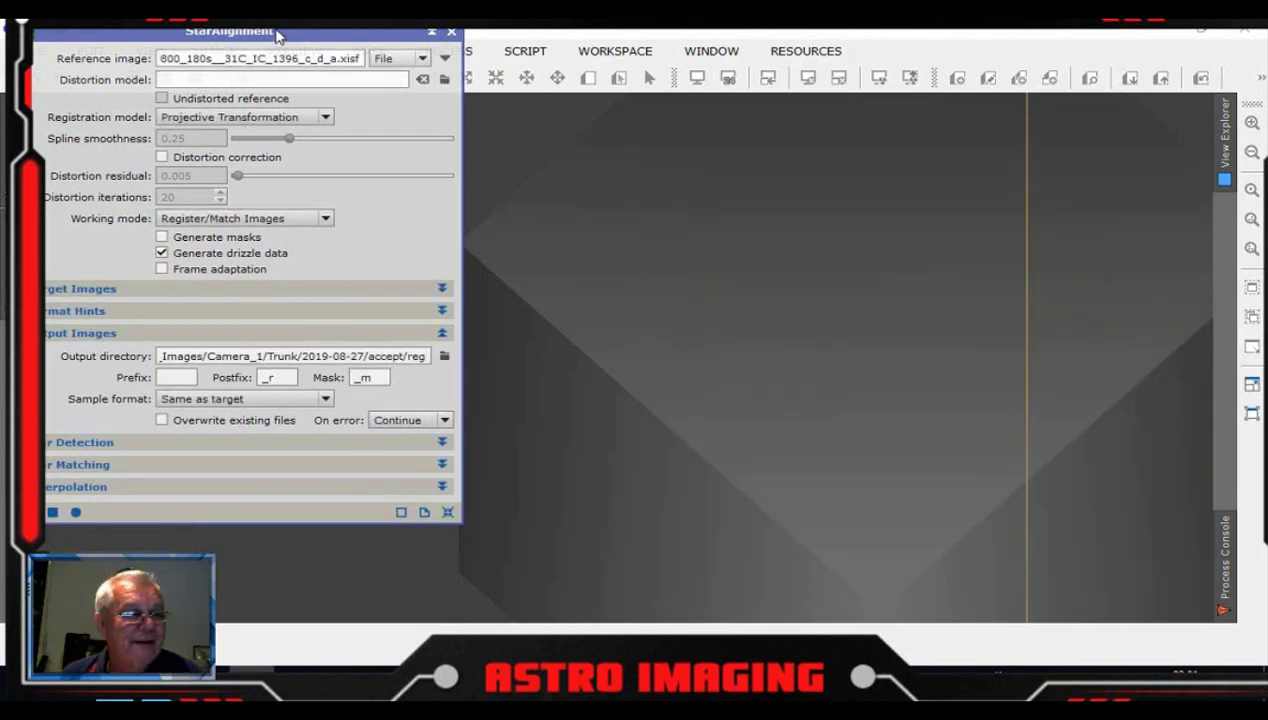
pyautogui.moveTo(278, 36); pyautogui.dragTo(420, 116)
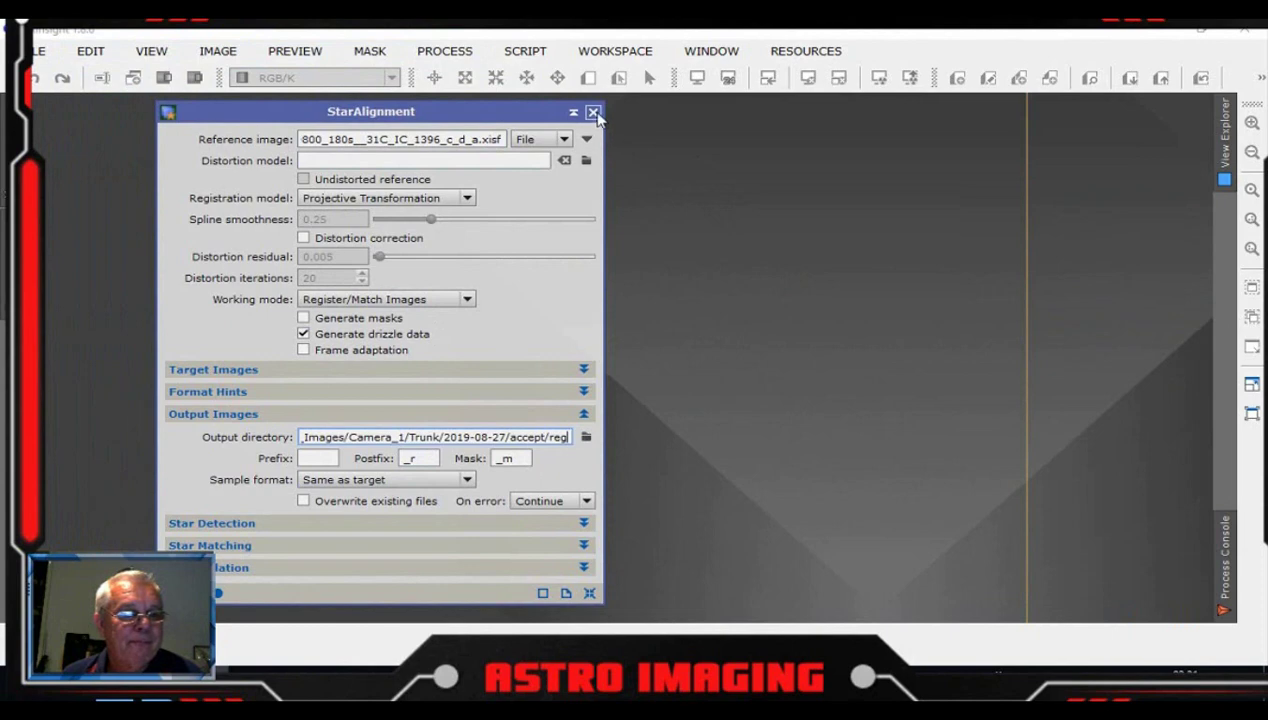
pyautogui.click(593, 112)
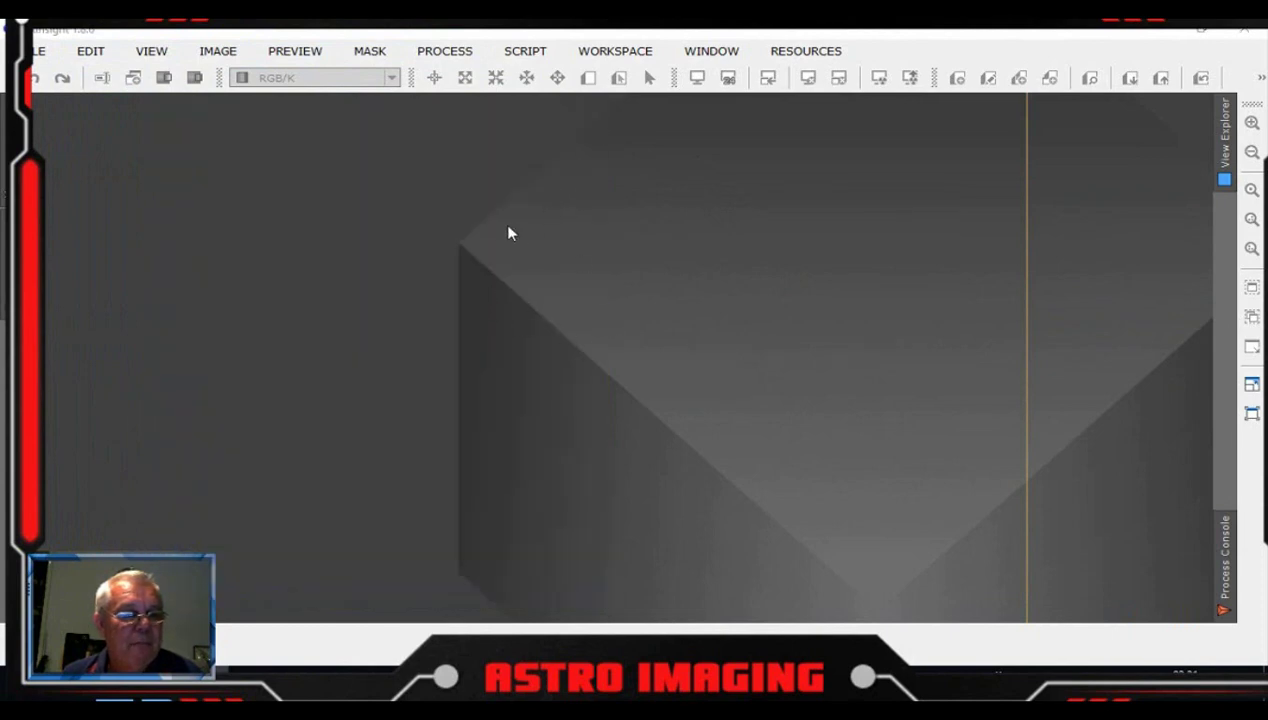
# - Browse to Trunk/2019-08-27/accept/reg in the image opening dialog, check the full names of the registered files, and close the dialog without opening any
pyautogui.doubleClick(509, 232)
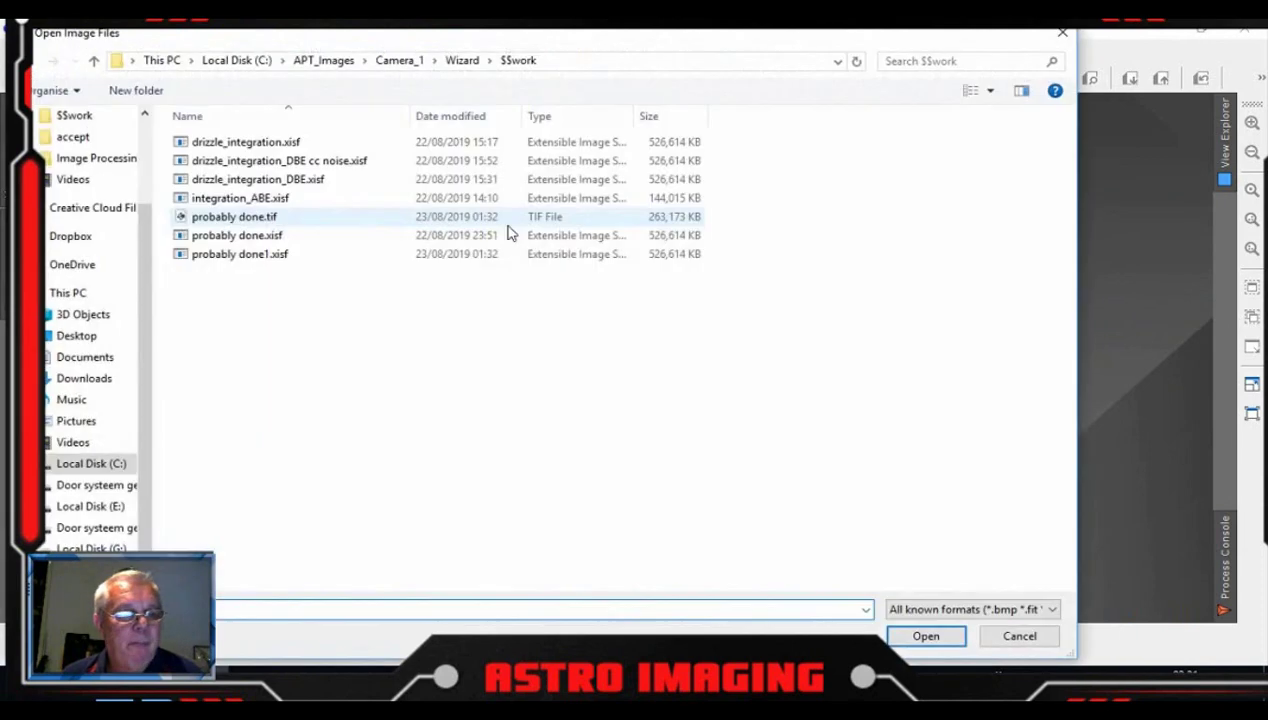
pyautogui.click(398, 61)
pyautogui.doubleClick(708, 190)
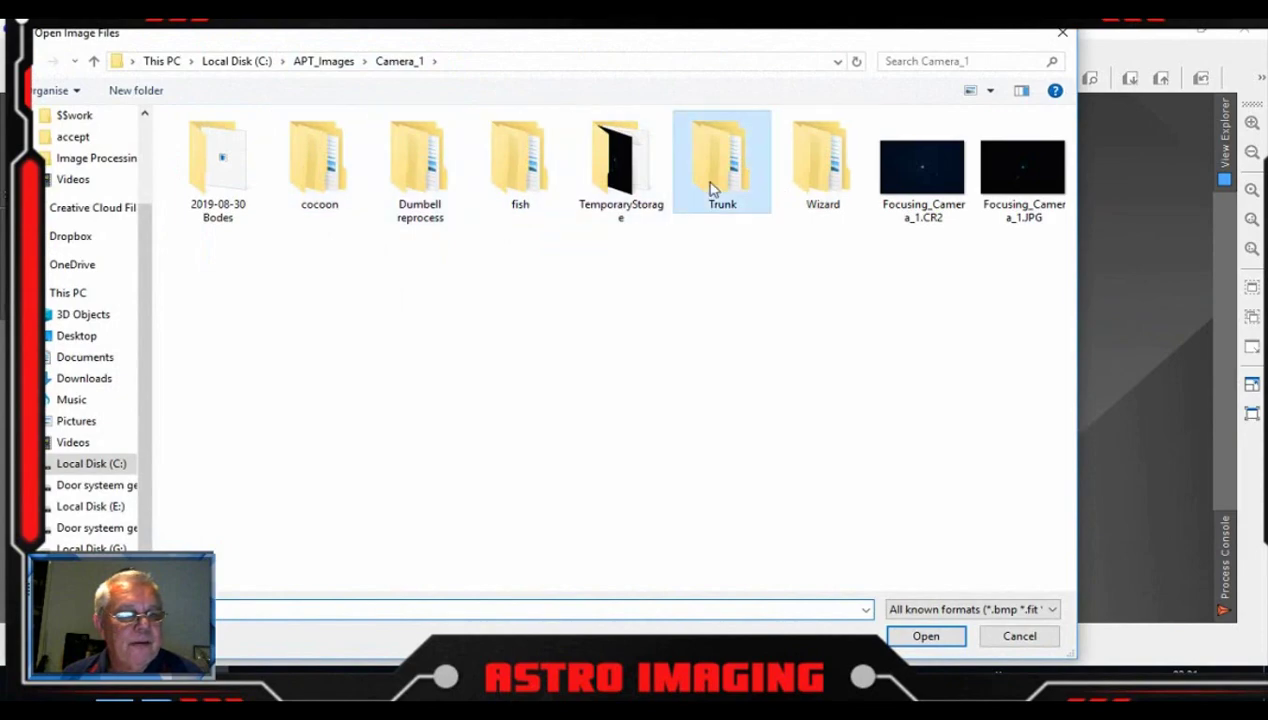
pyautogui.doubleClick(241, 161)
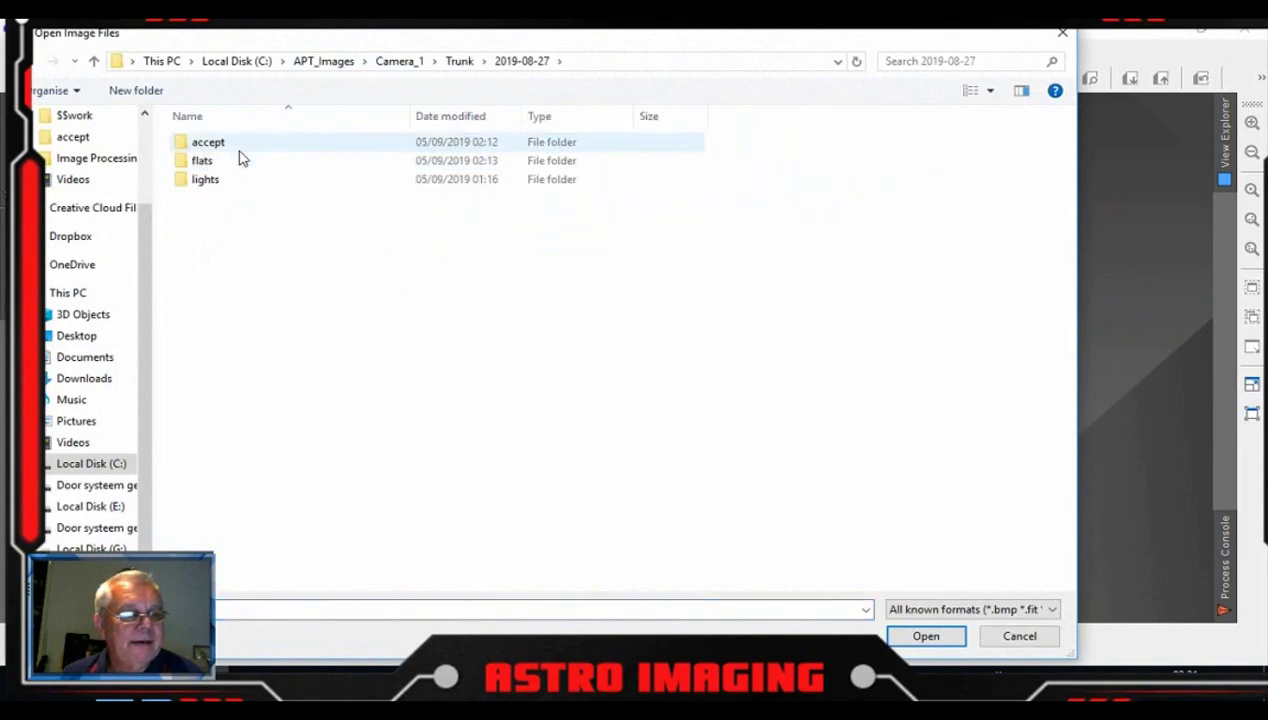
pyautogui.doubleClick(238, 146)
pyautogui.doubleClick(231, 146)
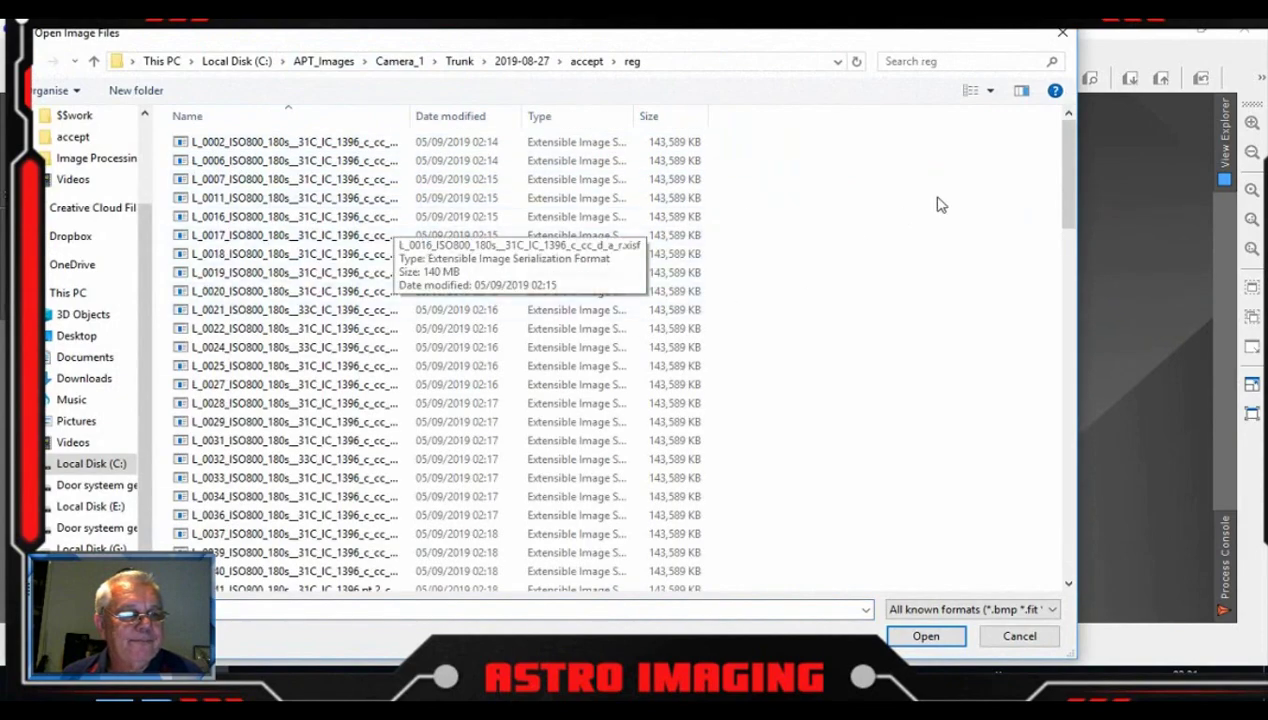
pyautogui.moveTo(1072, 196); pyautogui.dragTo(990, 198)
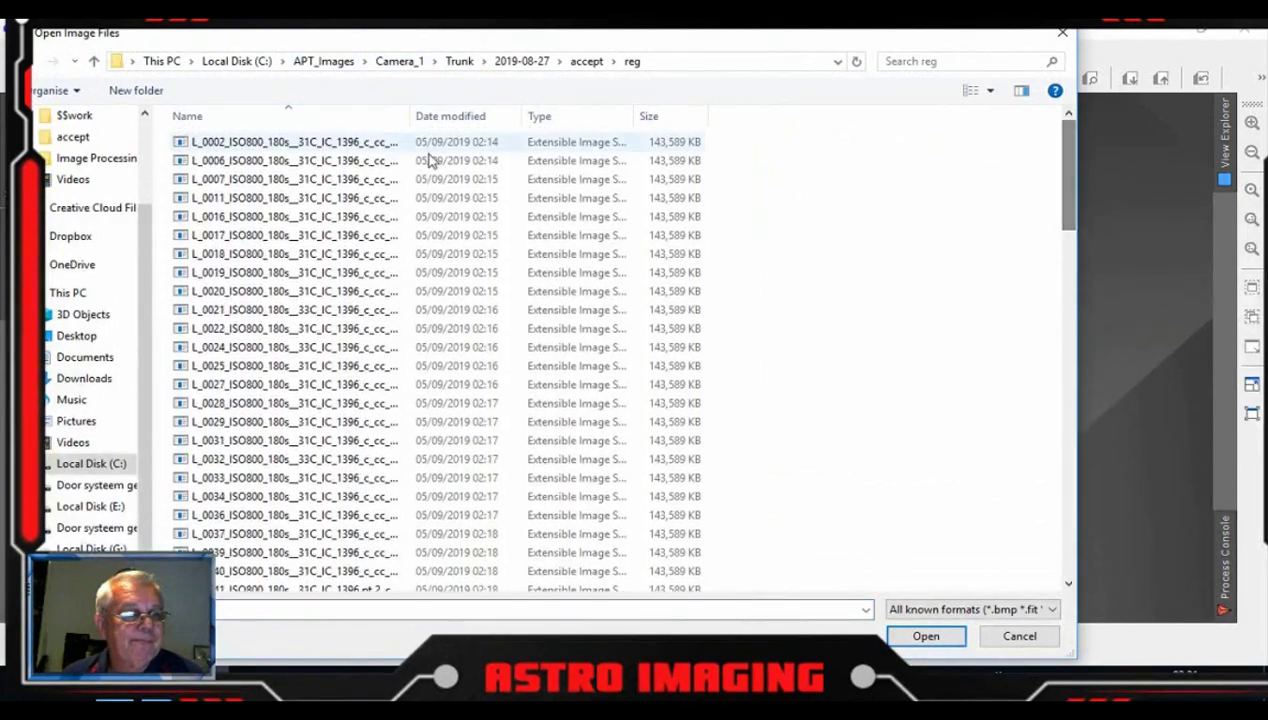
pyautogui.moveTo(418, 116); pyautogui.dragTo(491, 116)
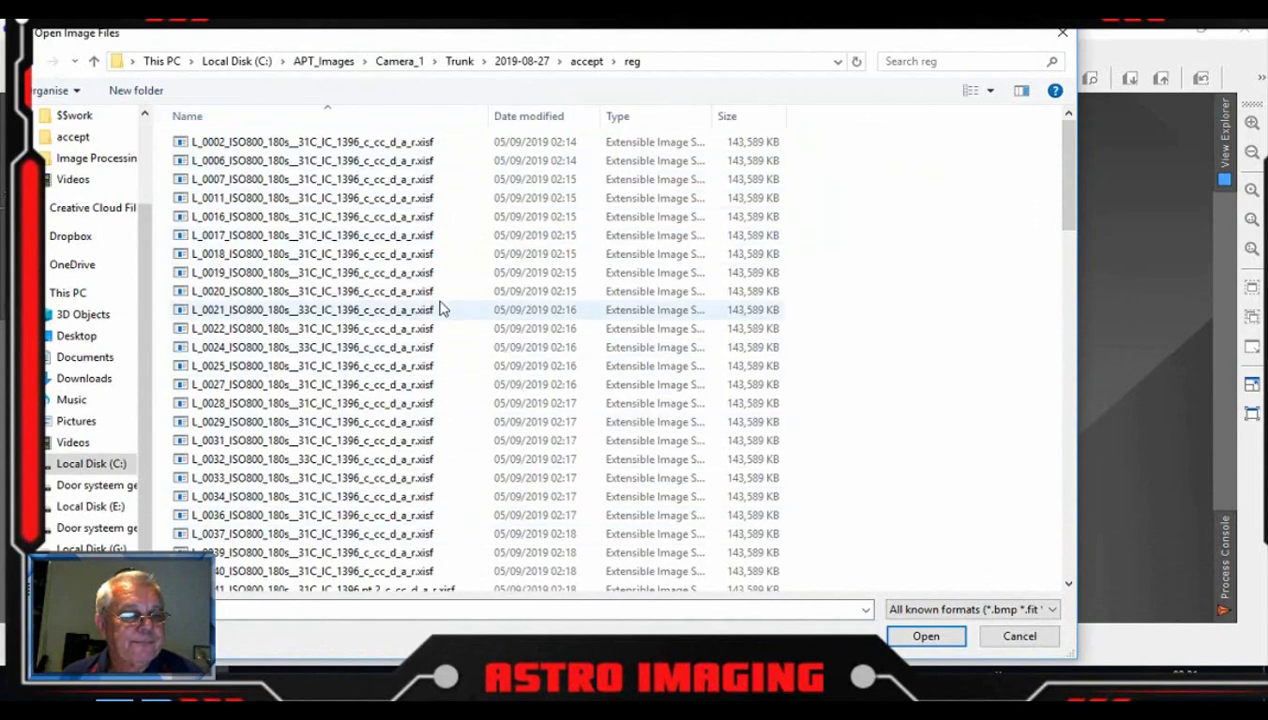
pyautogui.scroll(-6, 1061, 178)
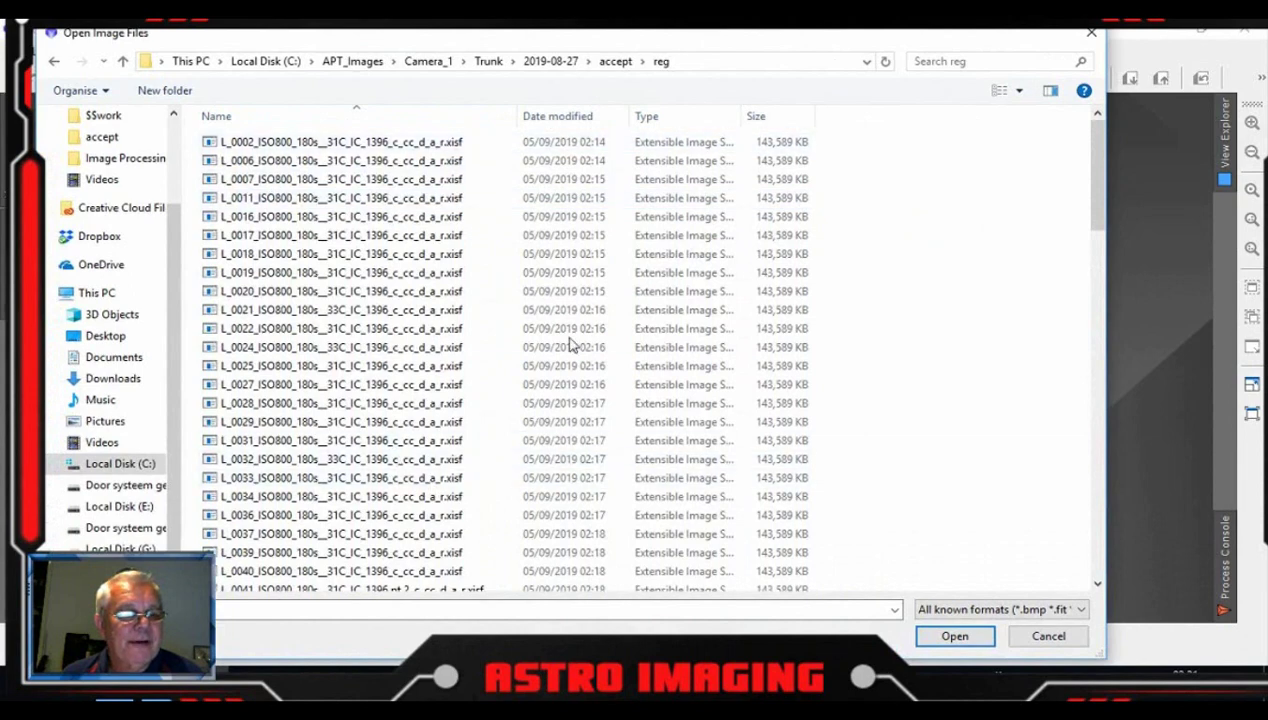
pyautogui.click(1092, 37)
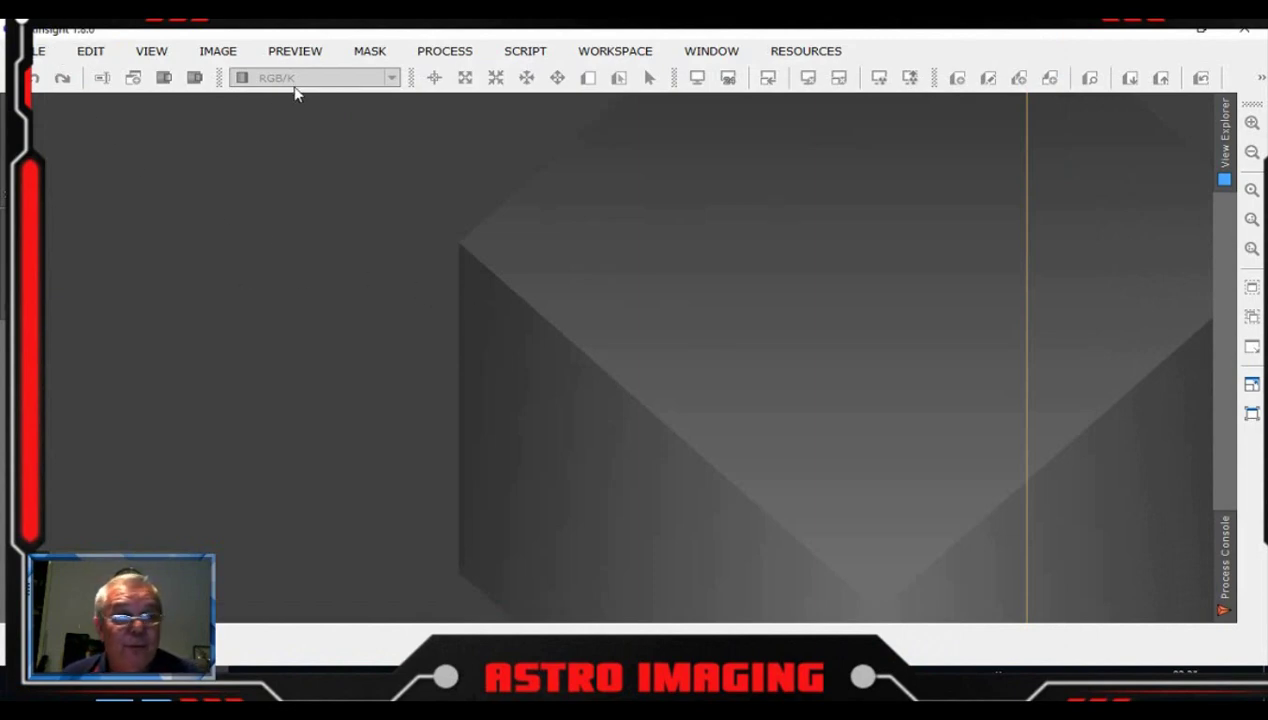
# - Open LocalNormalization and set L_0071_ISO800_180s__31C_IC_1396_c_d_a_r.xisf from the accept/reg folder as the reference image
pyautogui.click(445, 51)
pyautogui.moveTo(608, 39)
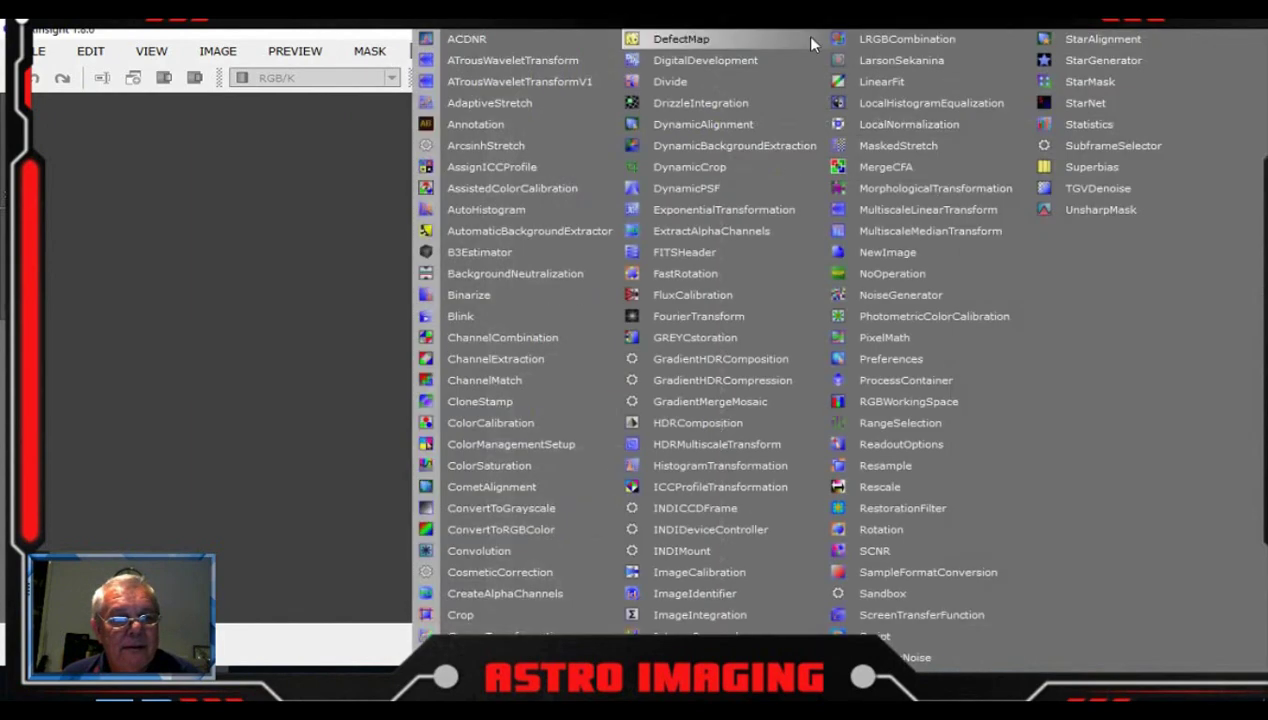
pyautogui.click(885, 124)
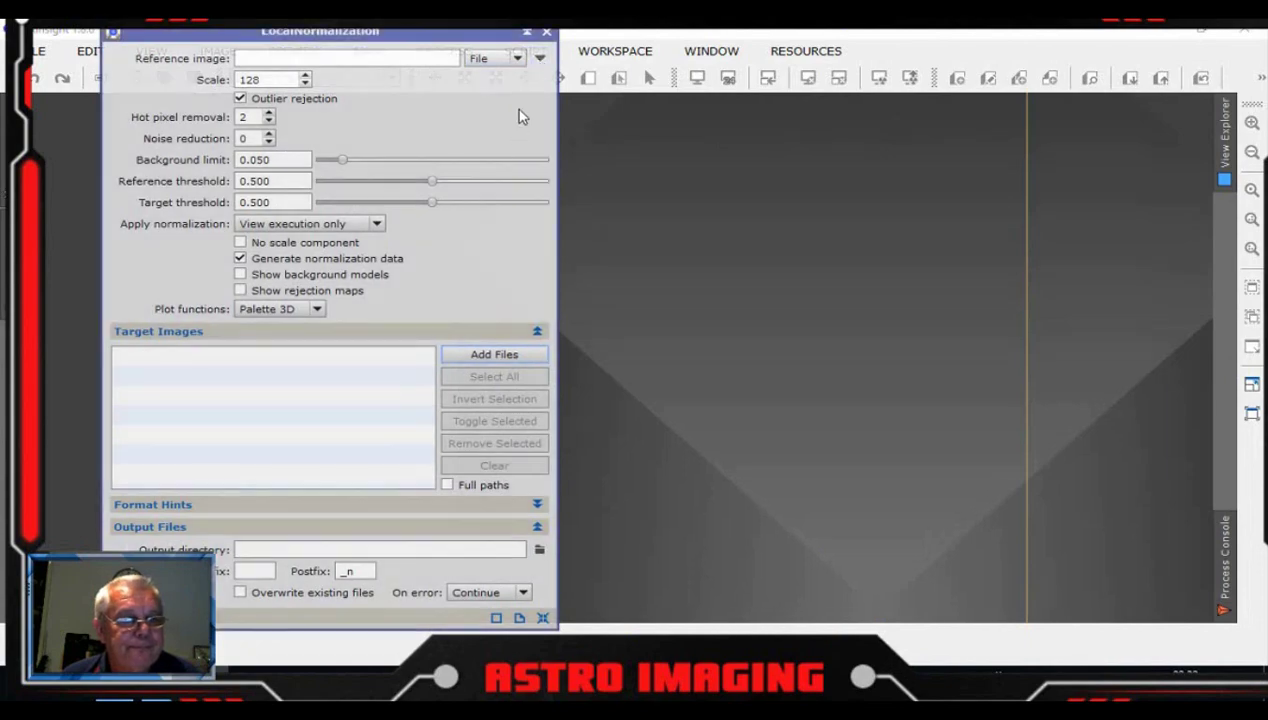
pyautogui.click(539, 58)
pyautogui.doubleClick(330, 141)
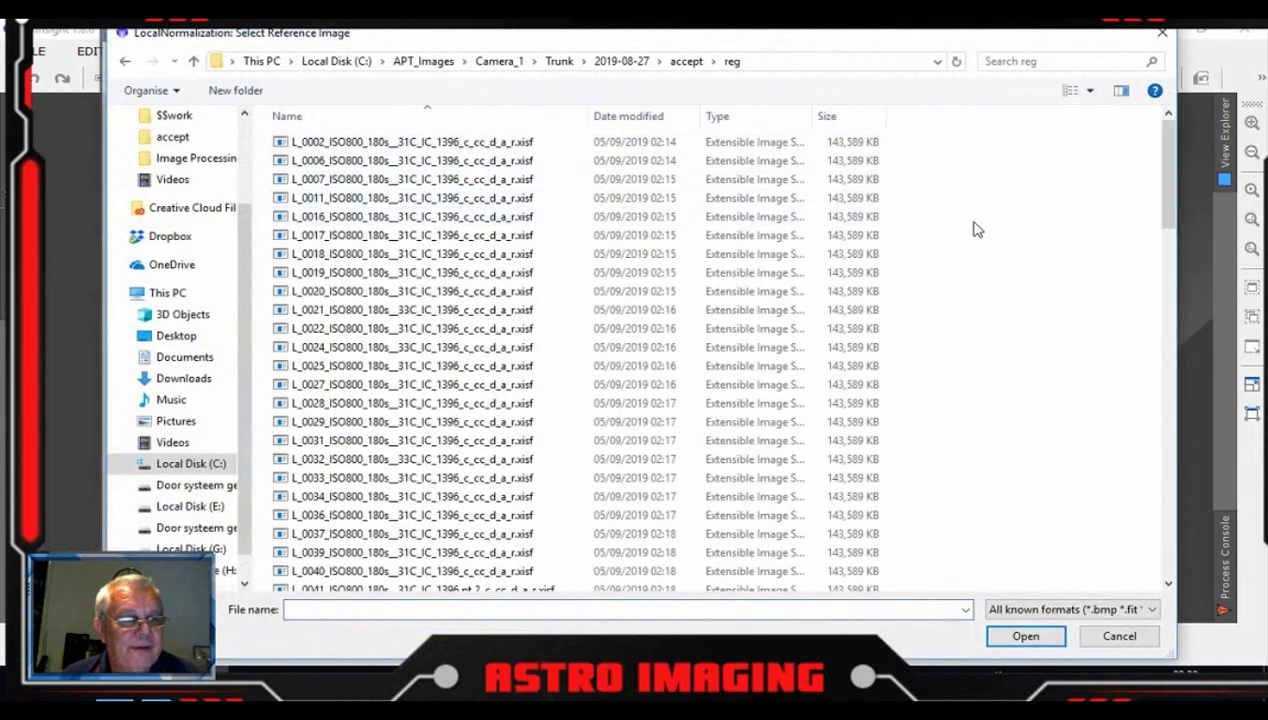
pyautogui.moveTo(1165, 186); pyautogui.dragTo(1122, 430)
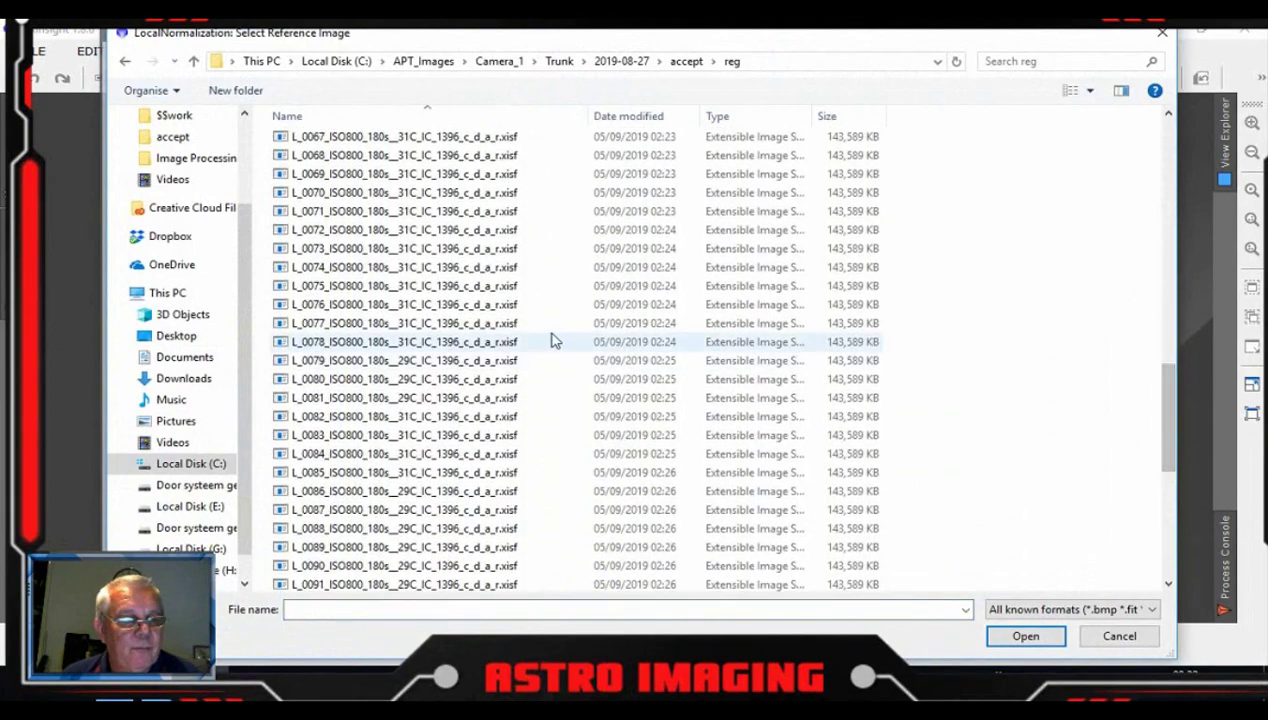
pyautogui.click(408, 212)
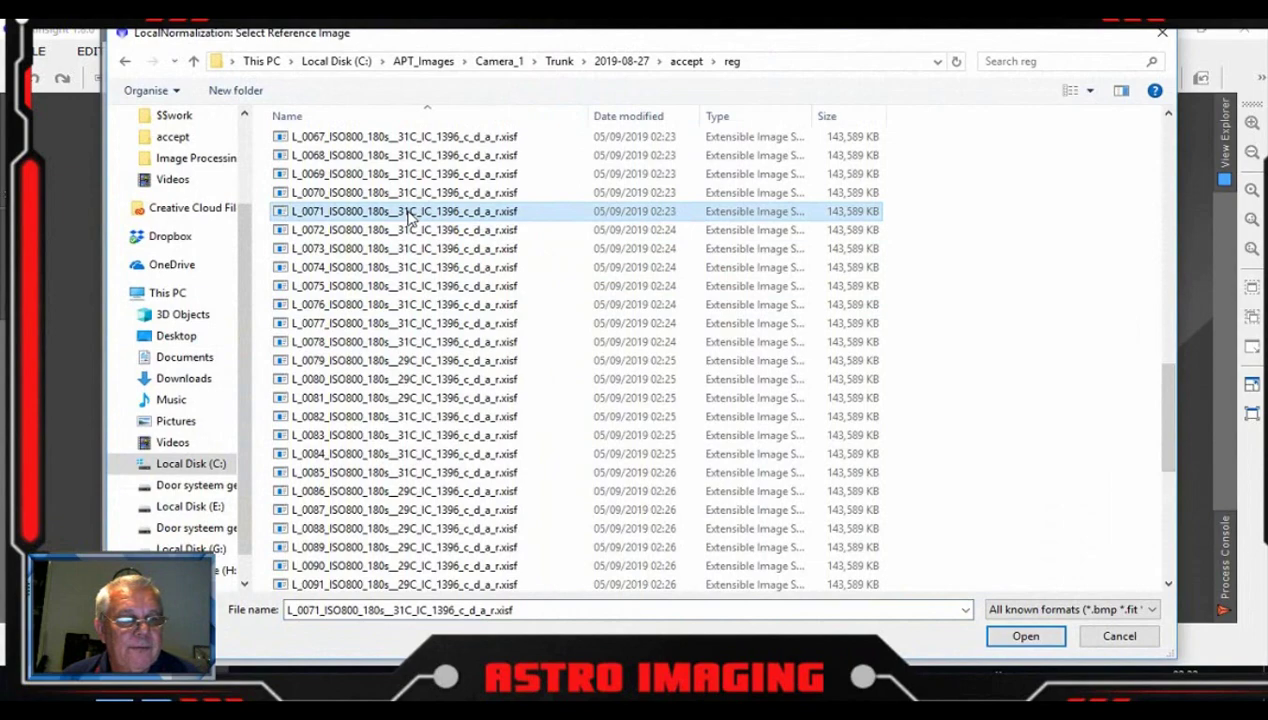
pyautogui.doubleClick(408, 212)
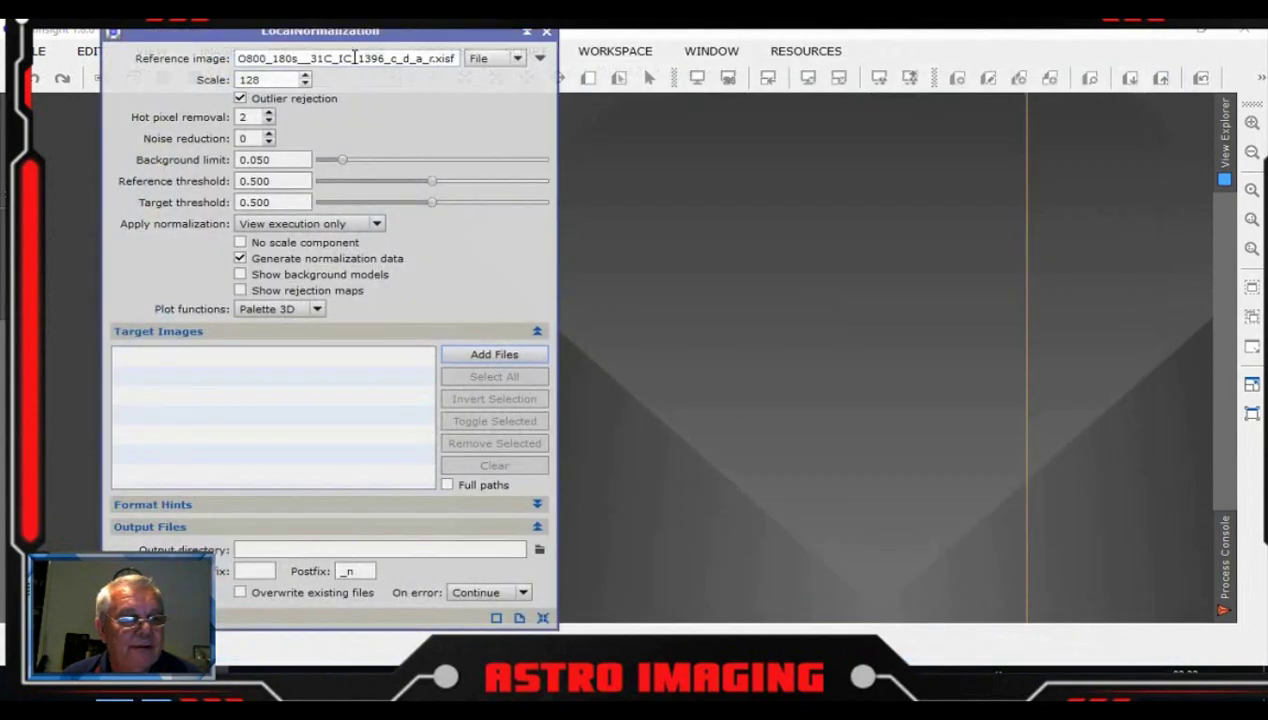
# - Add all registered frames in the reg folder as target images for the local normalization
pyautogui.click(478, 356)
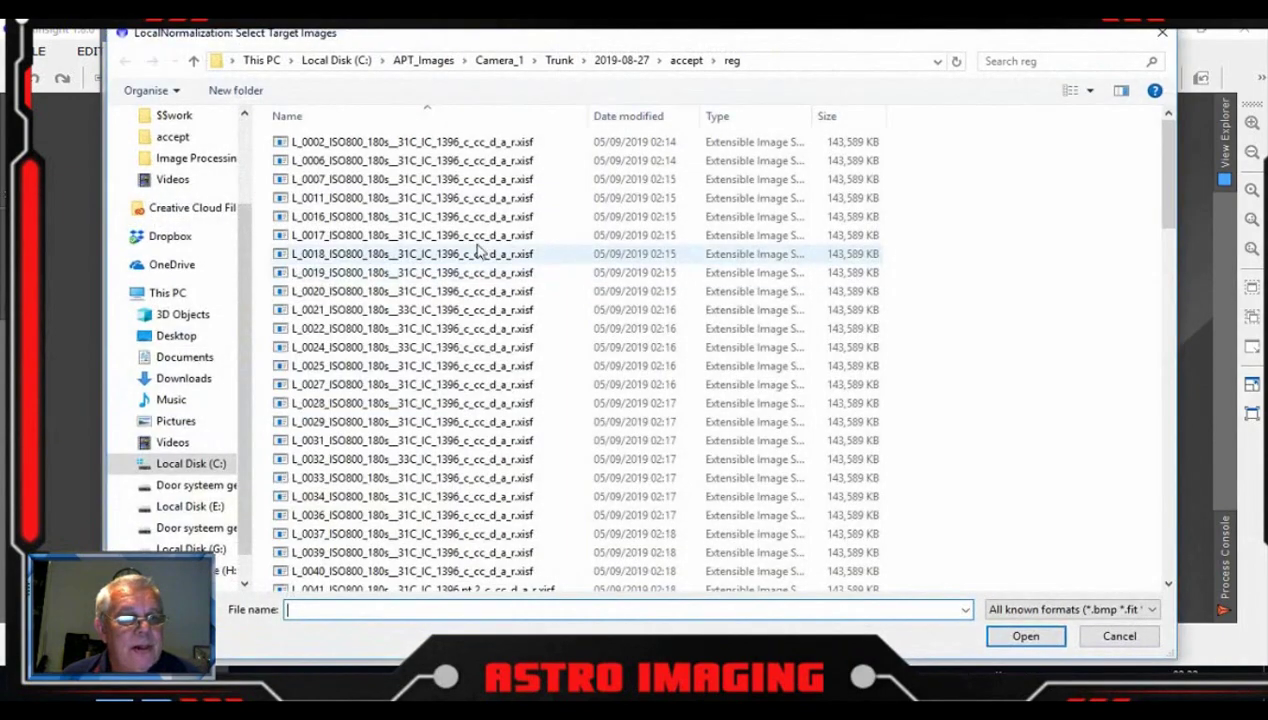
pyautogui.click(463, 235)
pyautogui.hotkey('ctrl', 'a')
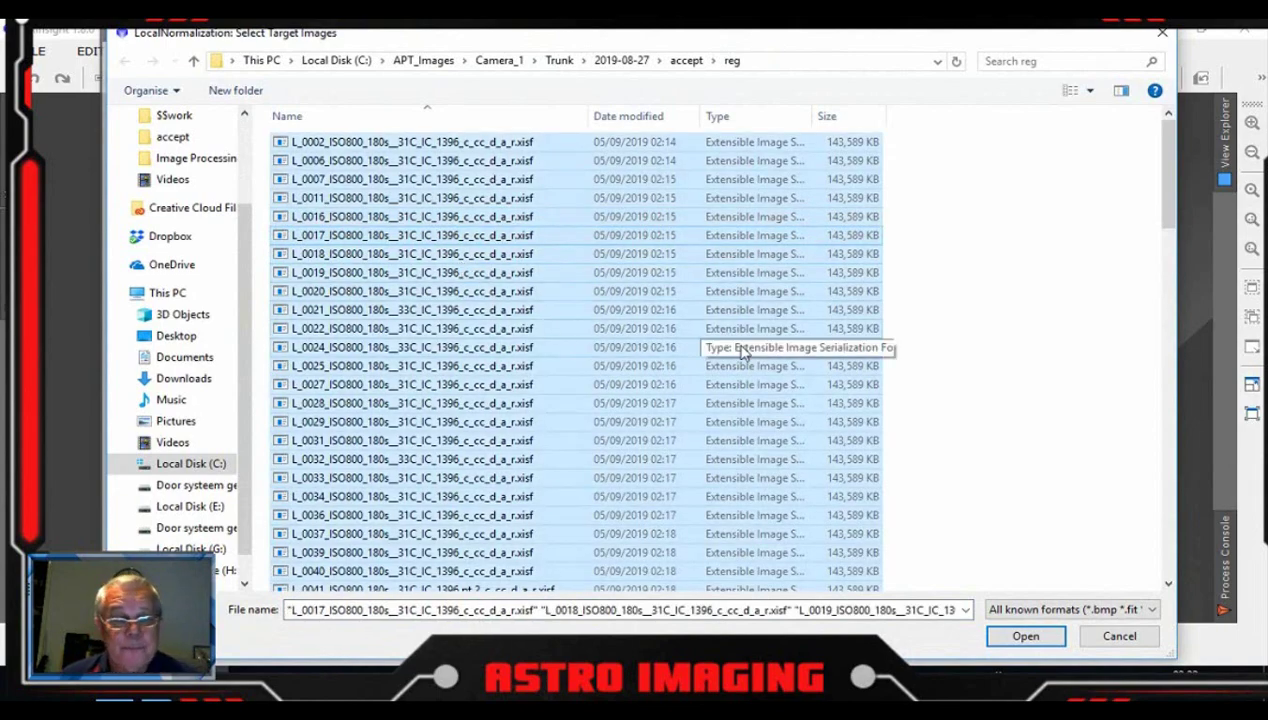
pyautogui.click(1007, 642)
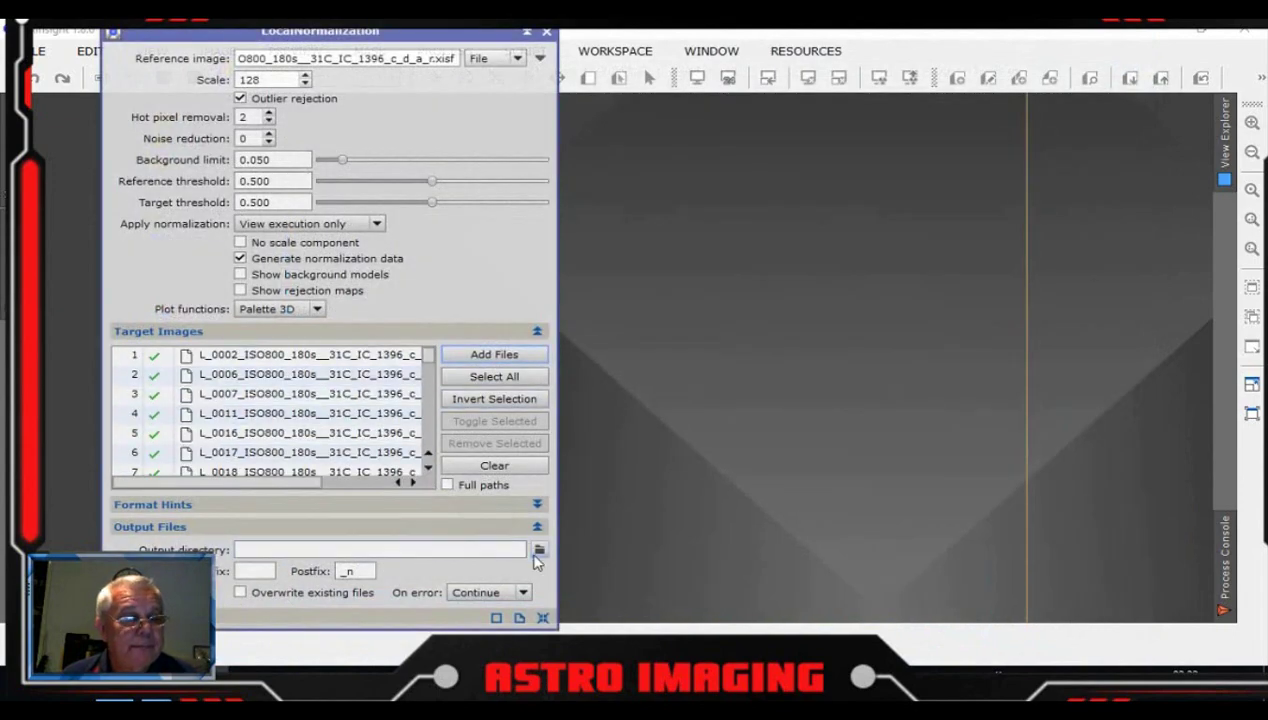
# - Set the accept/reg folder as the output directory and close LocalNormalization once its run over the target frames has finished
pyautogui.click(538, 550)
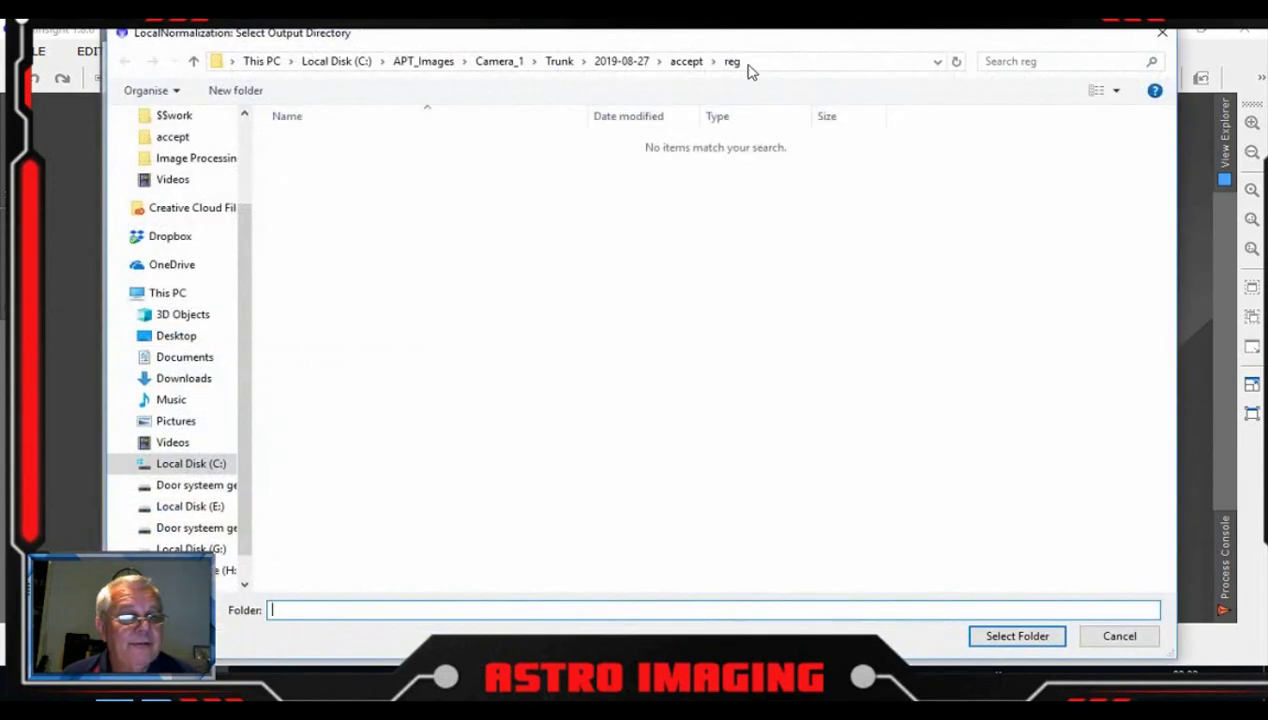
pyautogui.click(730, 61)
pyautogui.click(1016, 636)
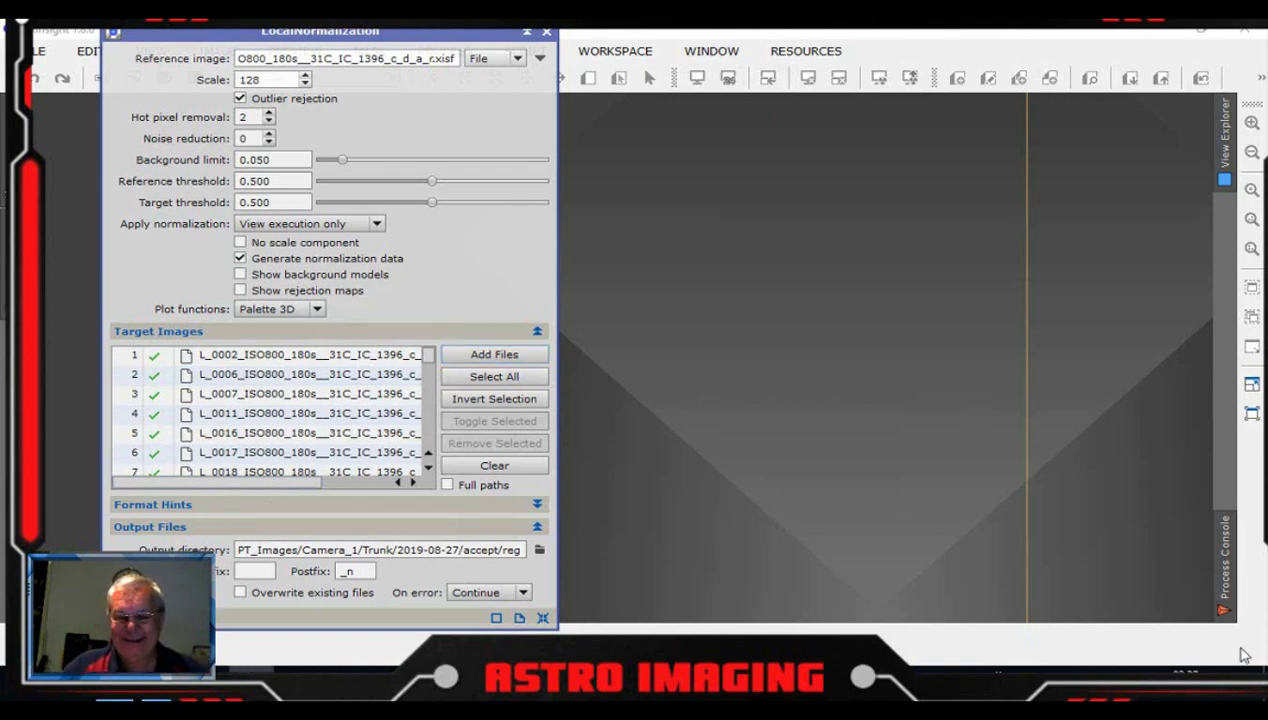
pyautogui.click(1224, 575)
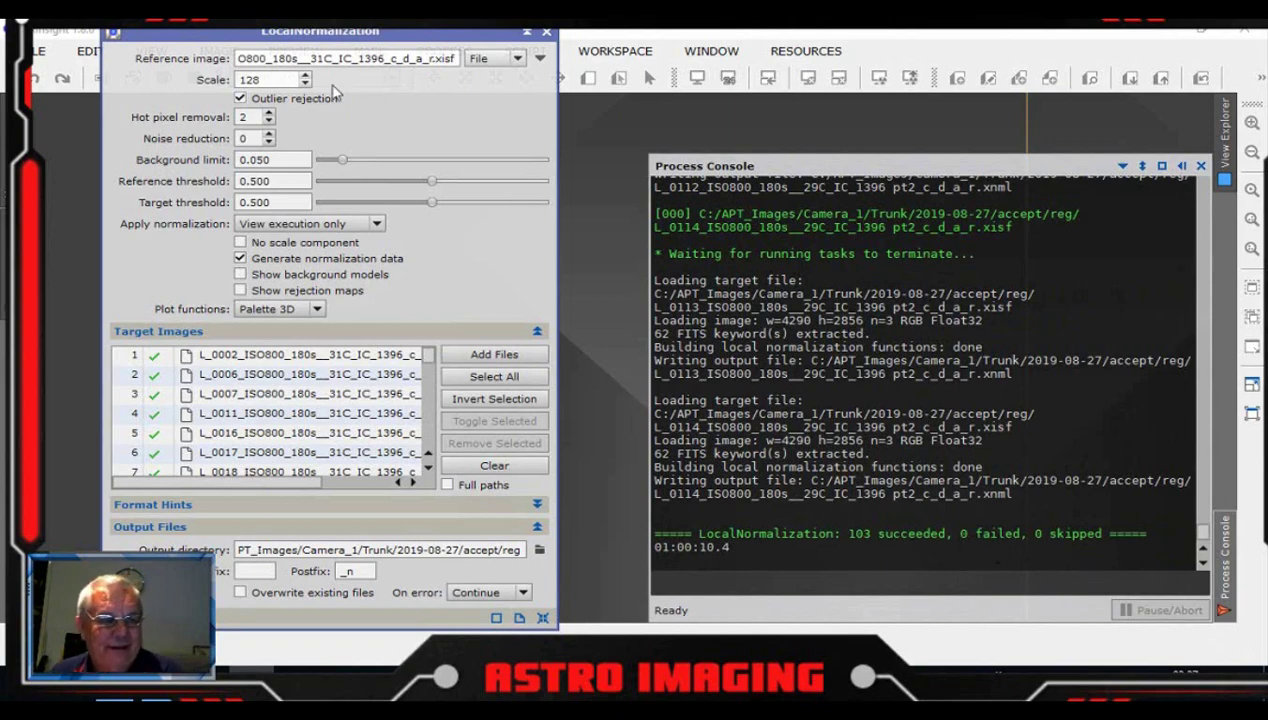
pyautogui.click(547, 35)
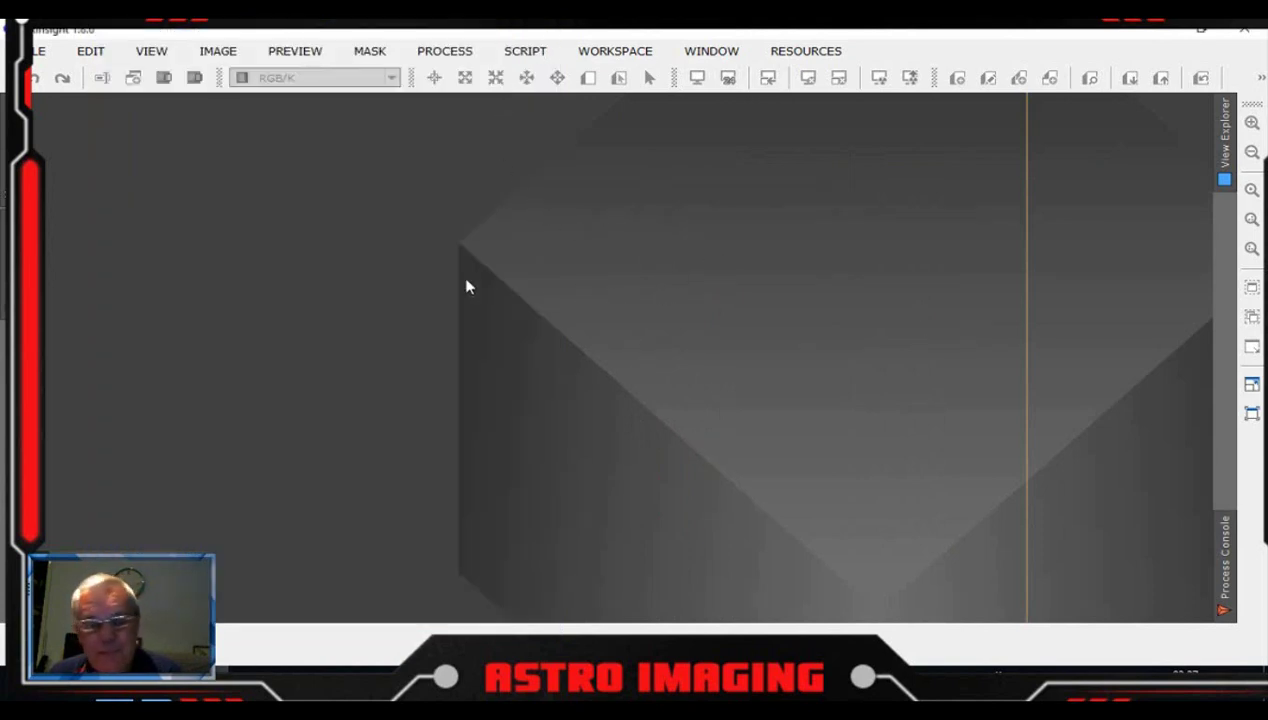
# - Open ImageIntegration and reset it to its defaults to empty the old input image list
pyautogui.click(460, 57)
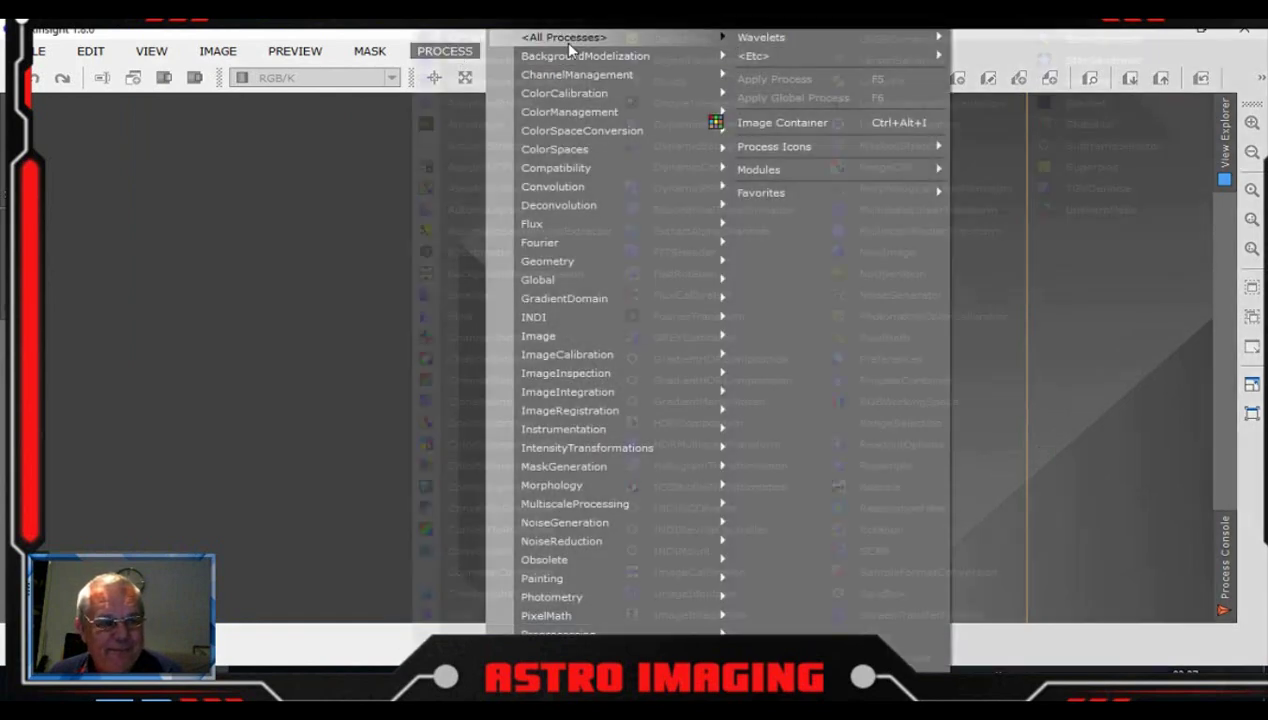
pyautogui.moveTo(563, 42)
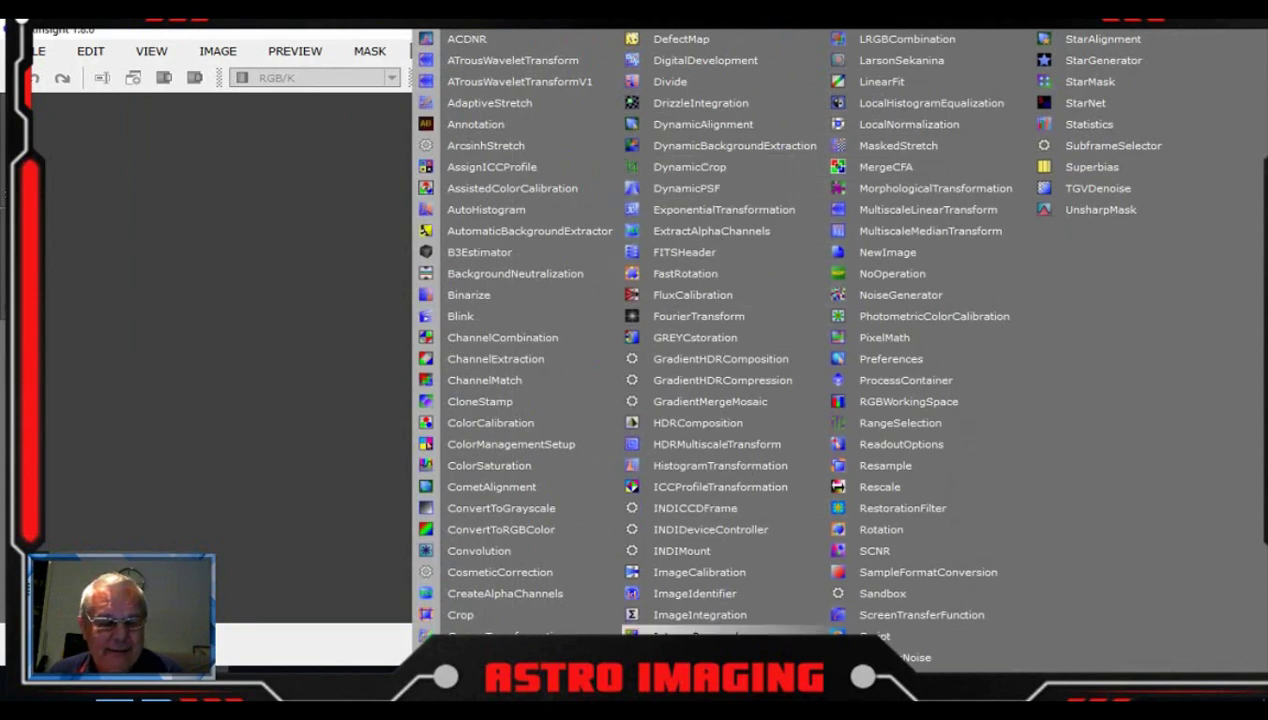
pyautogui.click(695, 614)
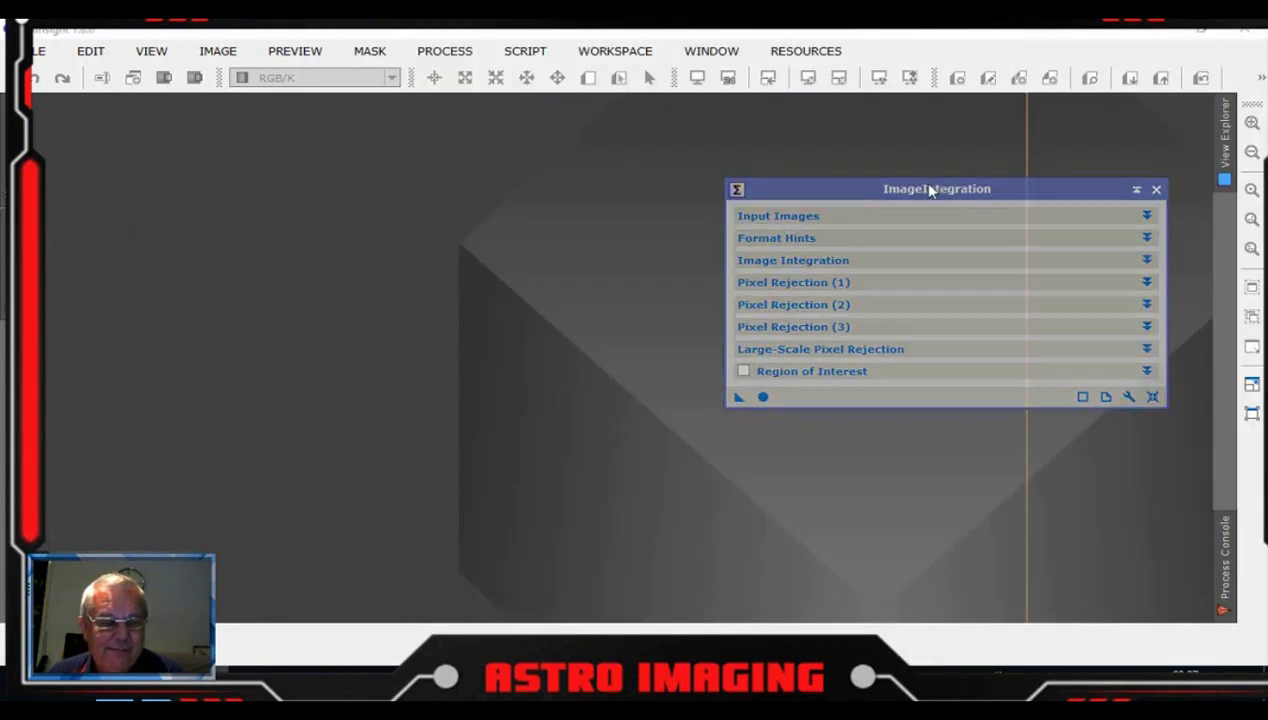
pyautogui.moveTo(928, 189); pyautogui.dragTo(279, 106)
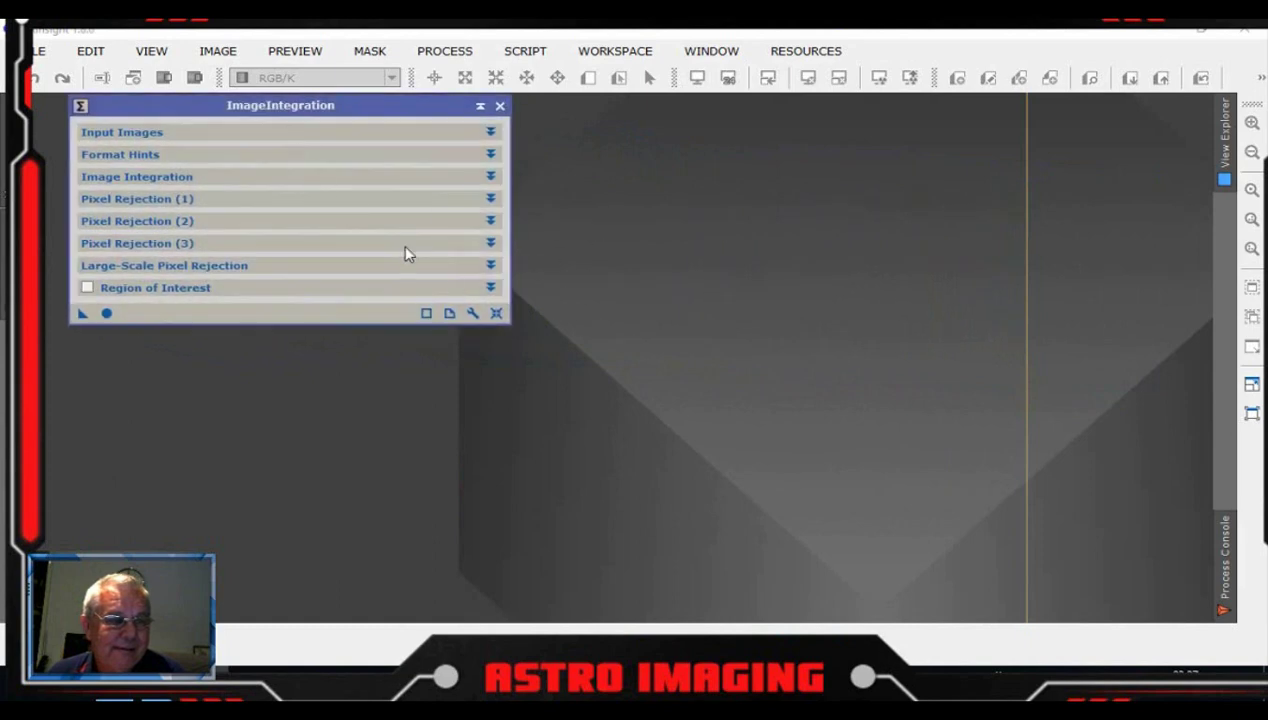
pyautogui.click(490, 131)
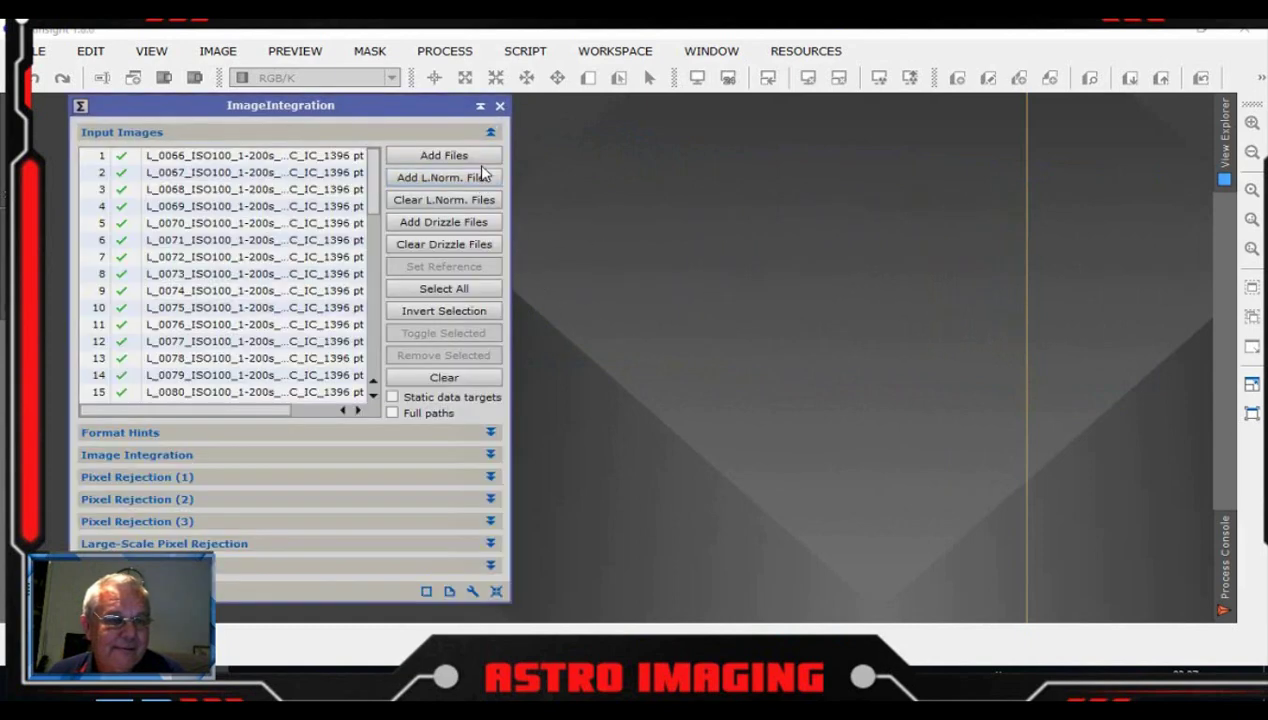
pyautogui.click(497, 592)
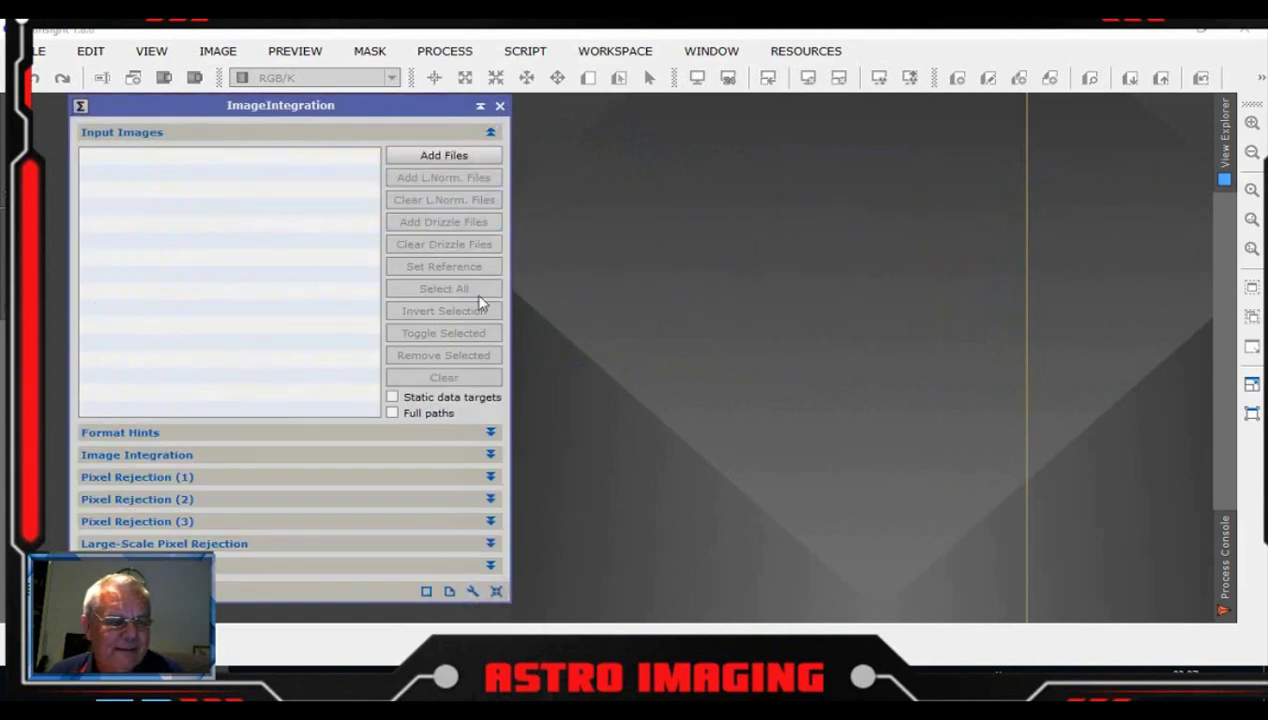
# - Add all registered .xisf frames in the accept/reg folder as input images for the integration
pyautogui.click(453, 156)
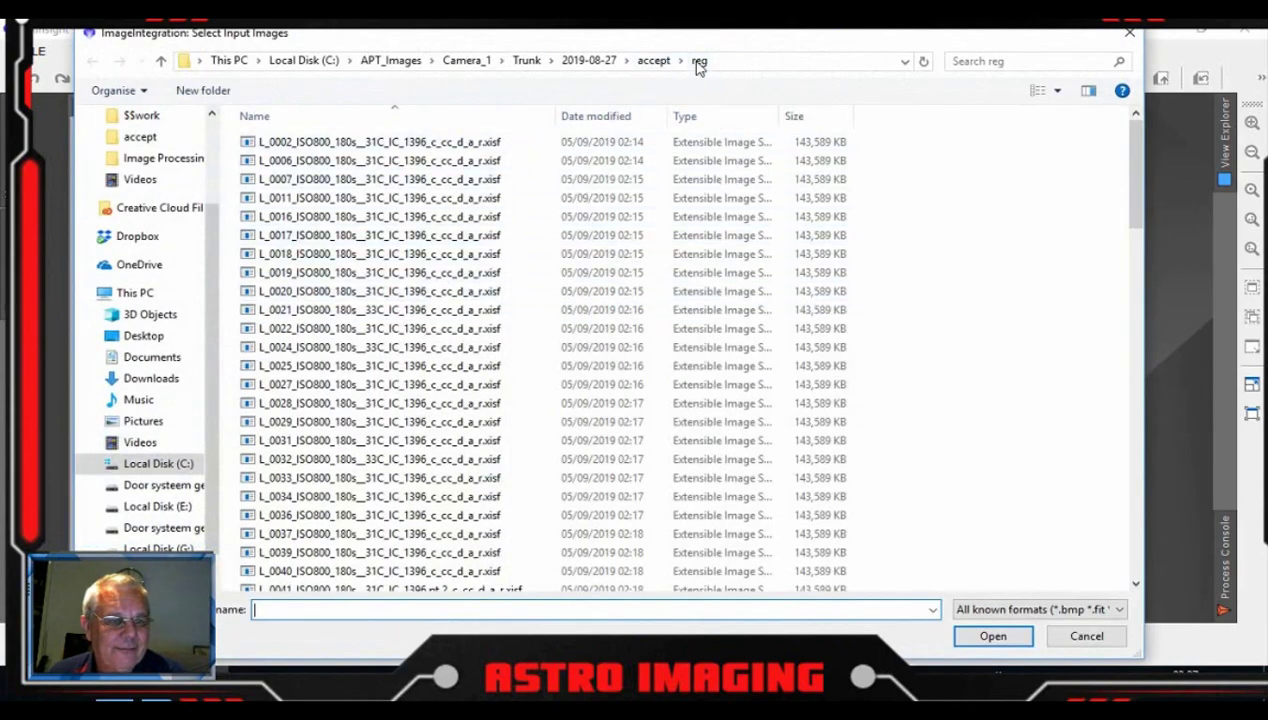
pyautogui.click(510, 198)
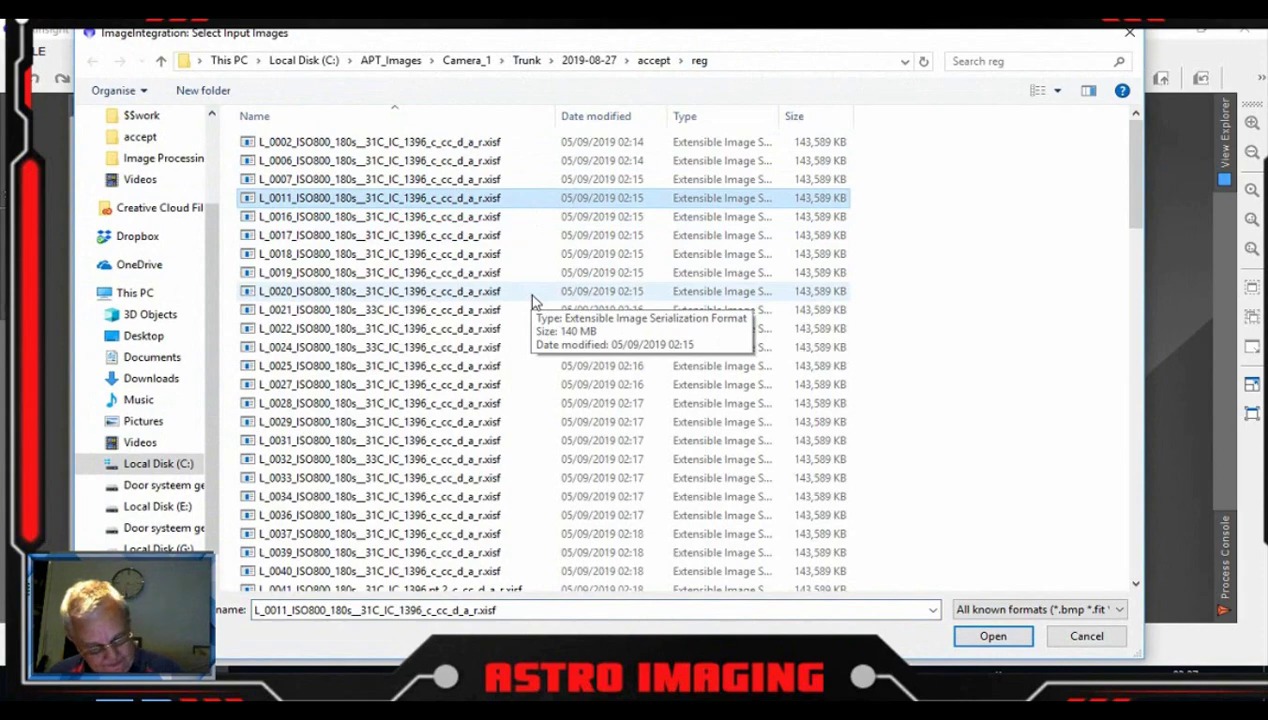
pyautogui.hotkey('ctrl', 'a')
pyautogui.click(993, 636)
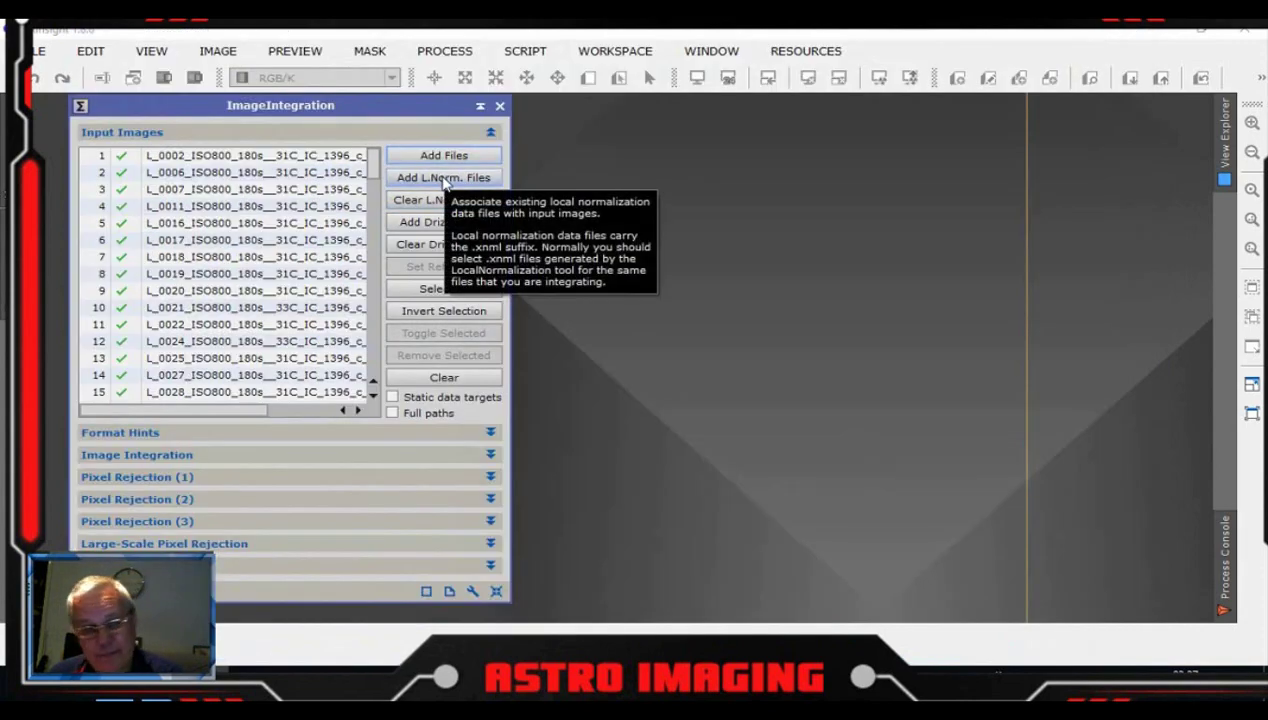
# - Associate all .xnml local normalization data files in the reg folder with the input images
pyautogui.click(446, 180)
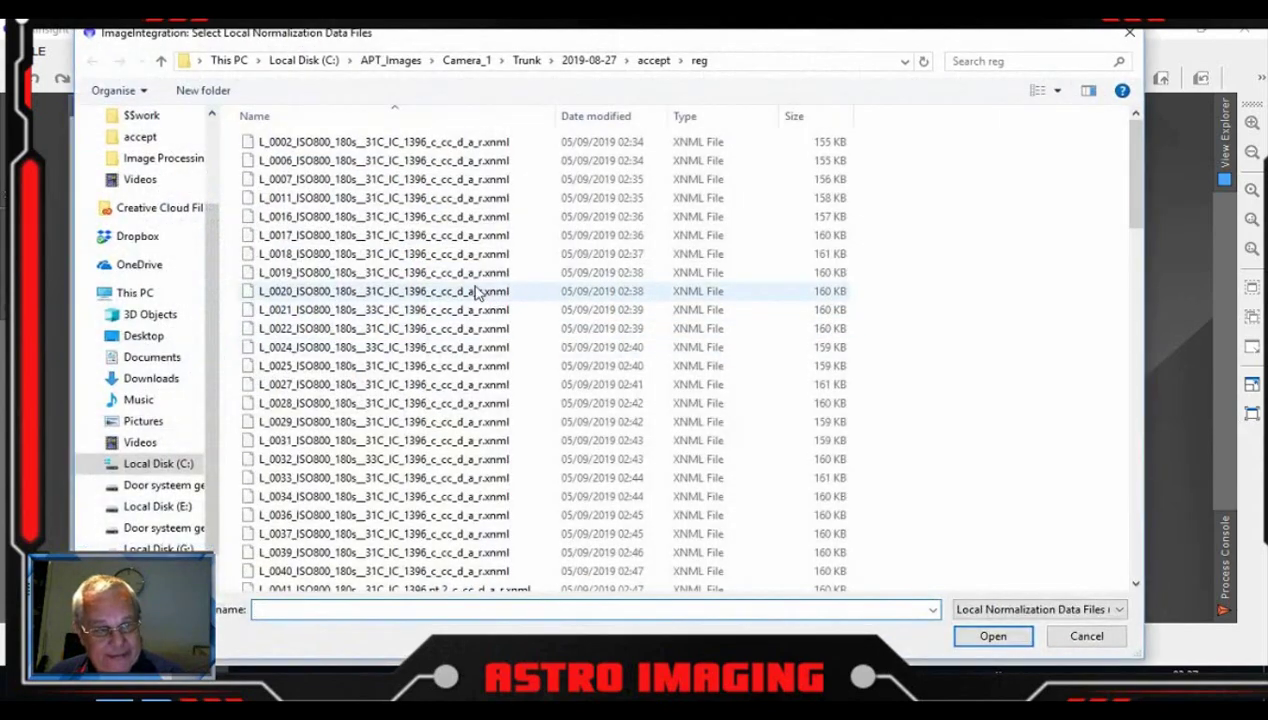
pyautogui.click(552, 273)
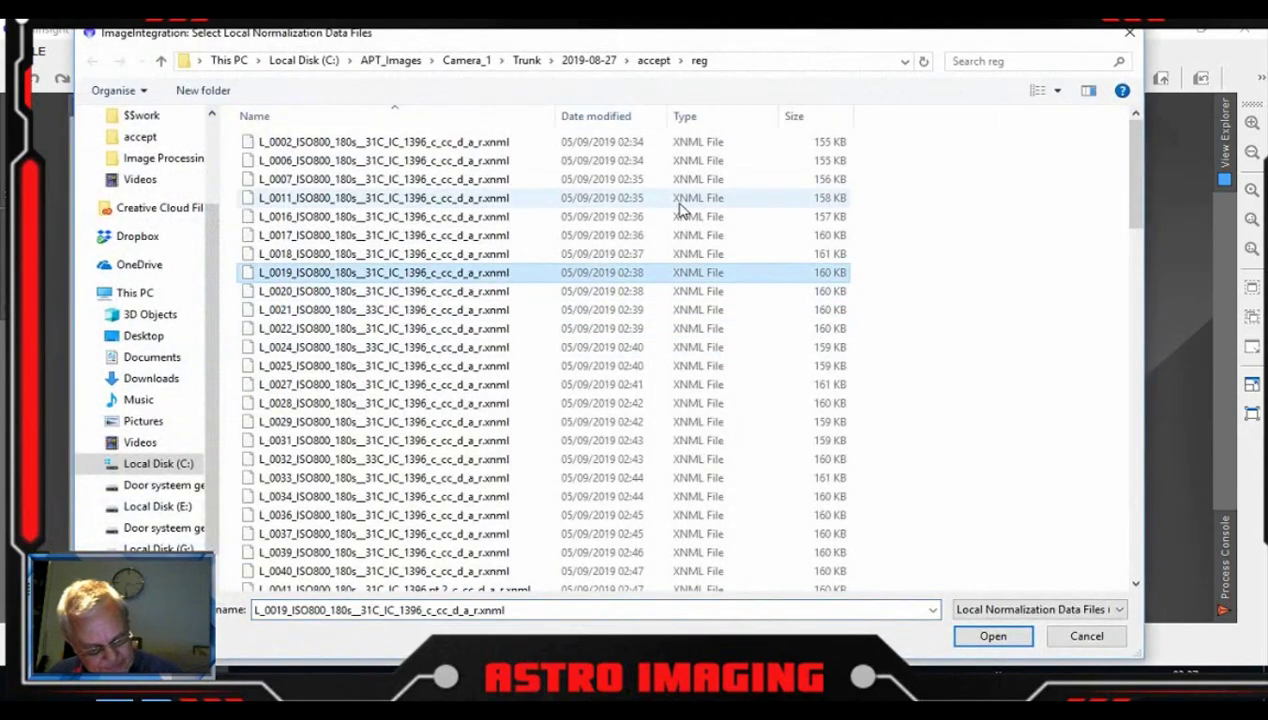
pyautogui.hotkey('ctrl', 'a')
pyautogui.click(993, 636)
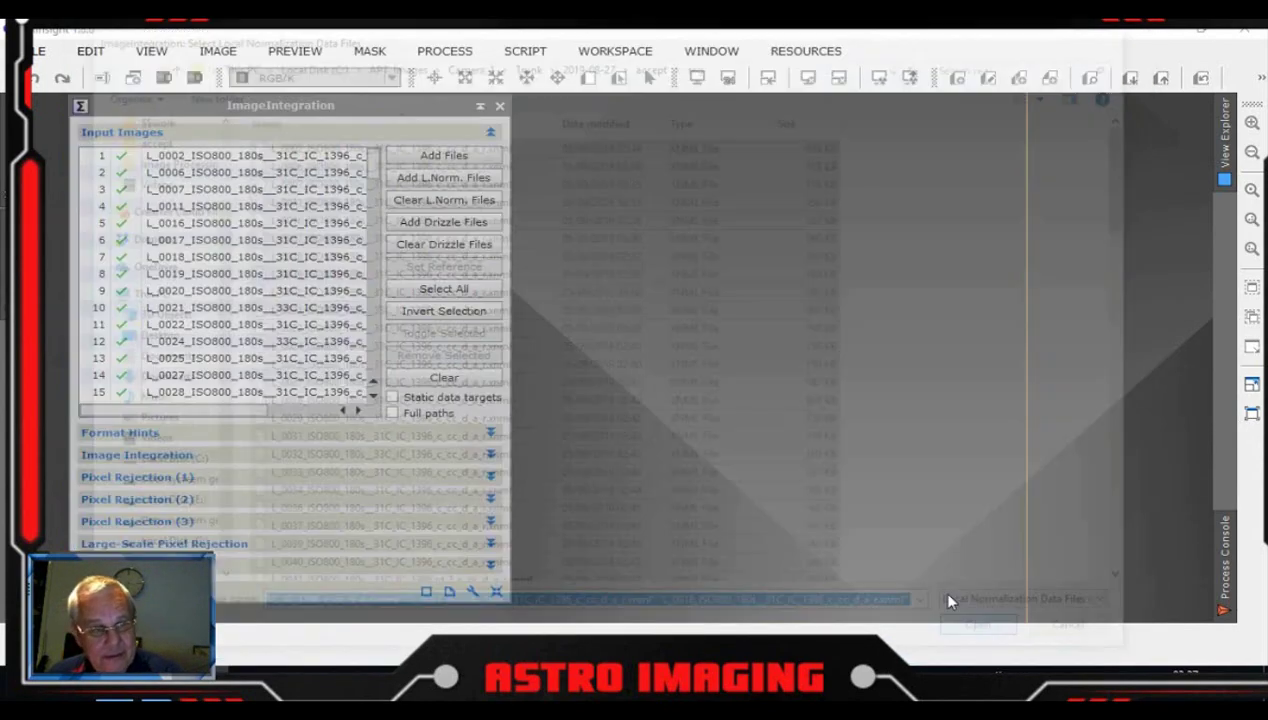
# - Associate all .xdrz drizzle data files in the reg folder with the input images and check the resulting list
pyautogui.click(440, 227)
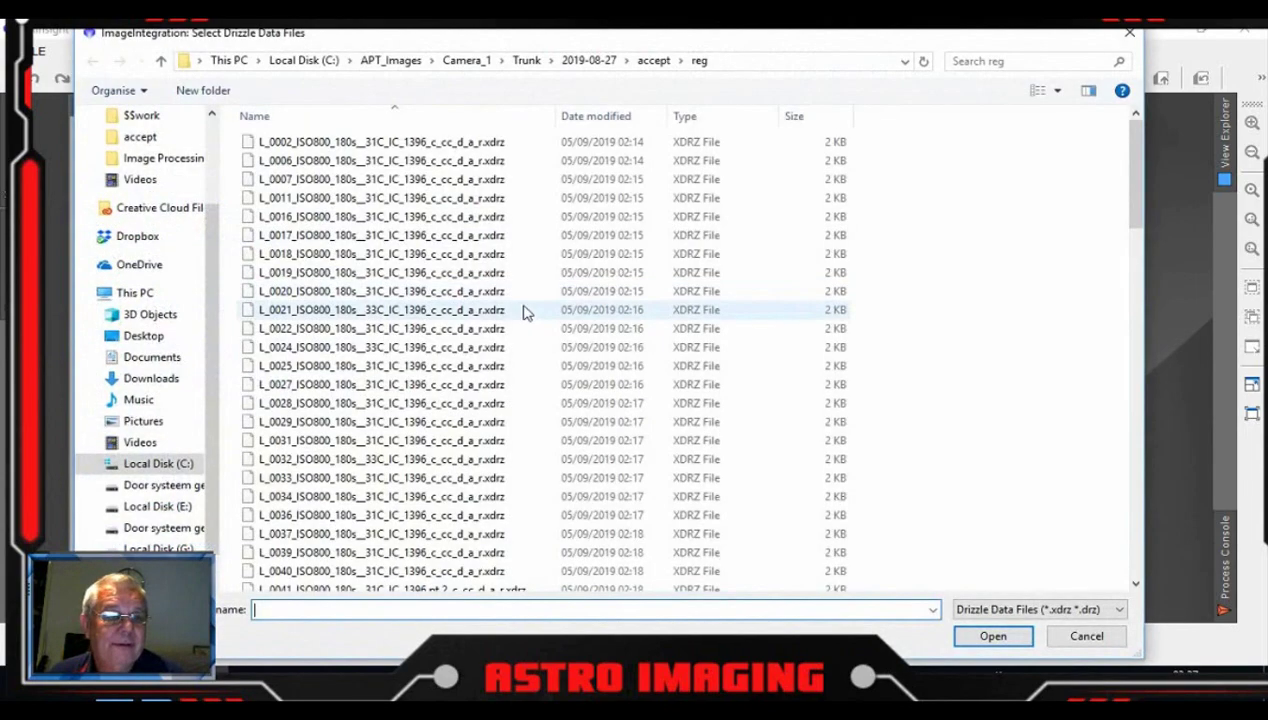
pyautogui.click(432, 235)
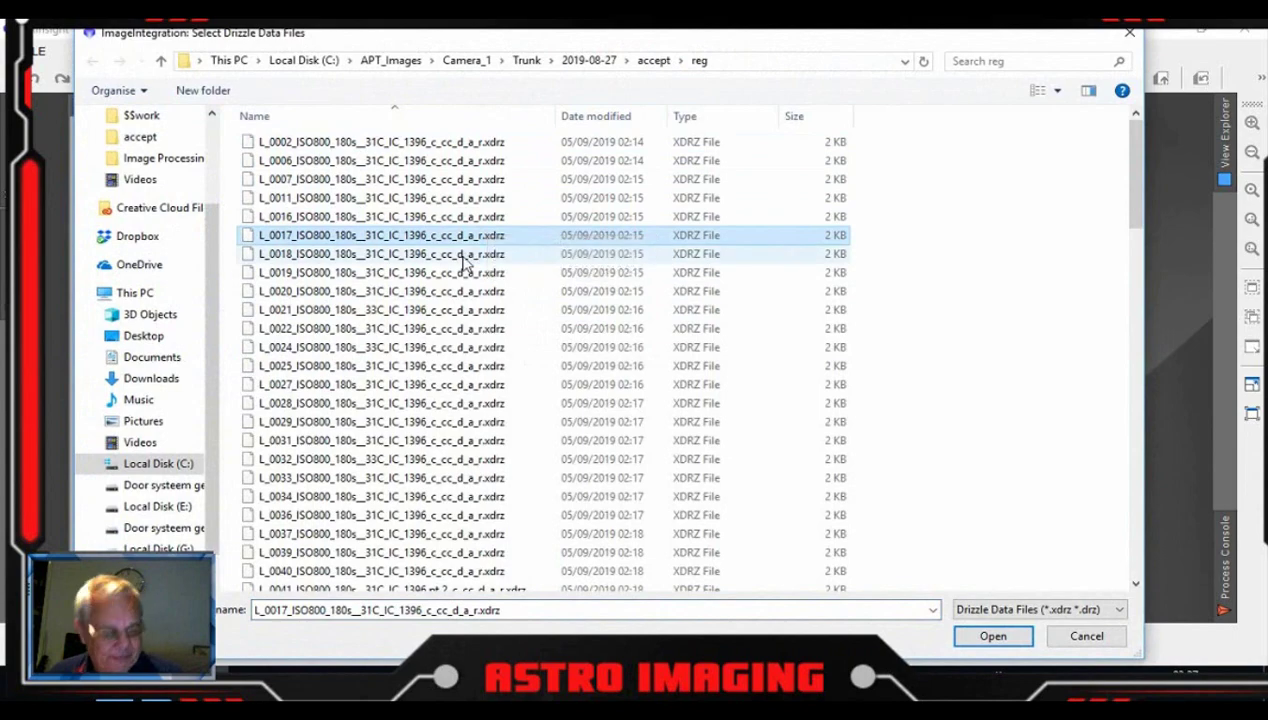
pyautogui.hotkey('ctrl', 'a')
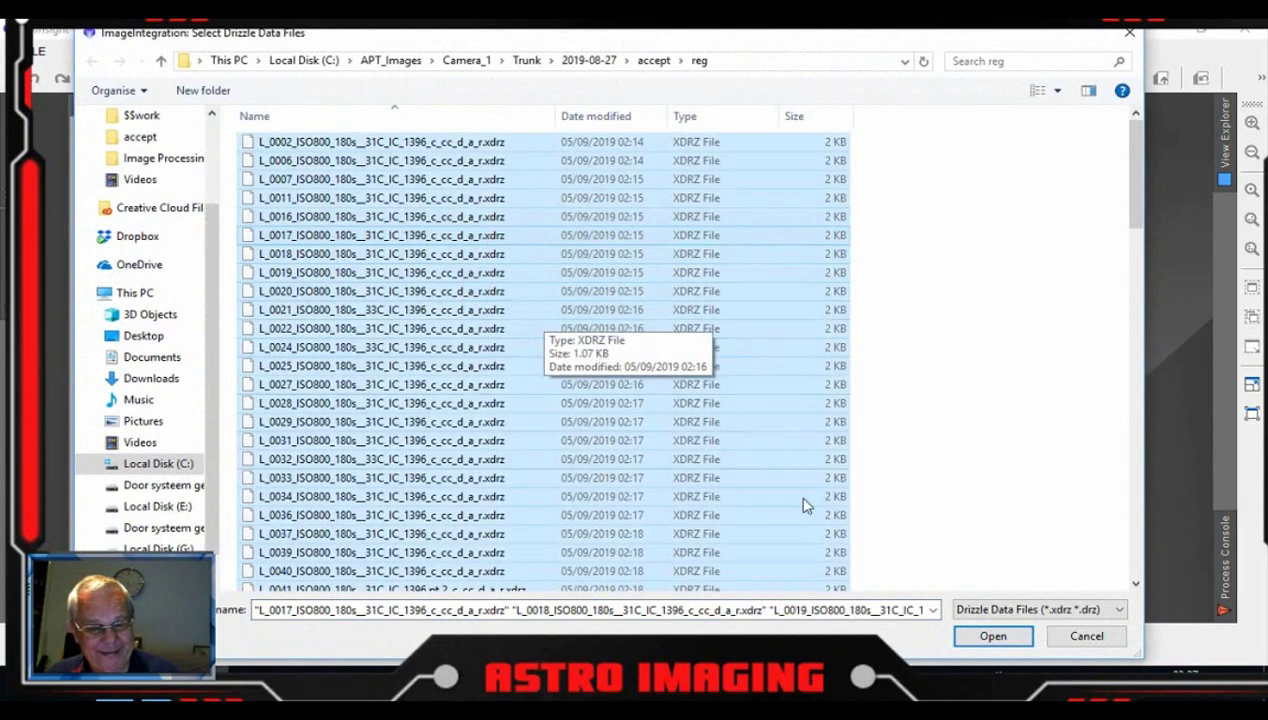
pyautogui.click(993, 636)
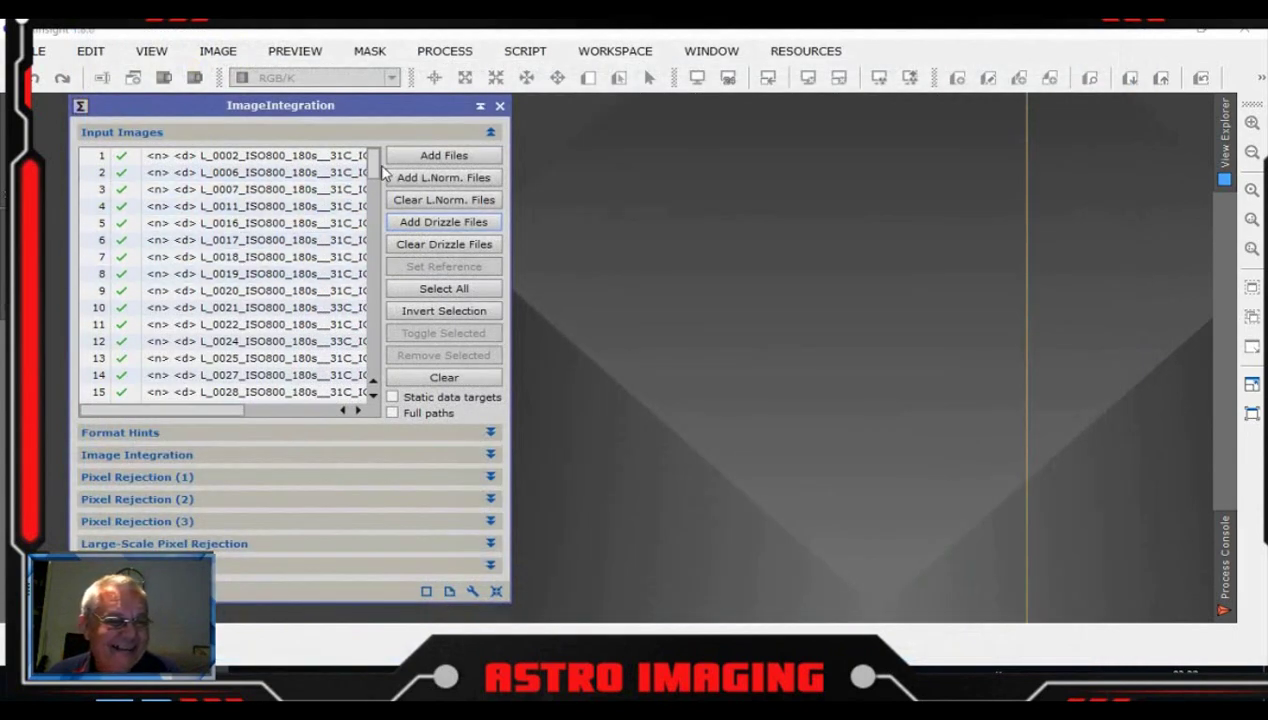
pyautogui.moveTo(373, 165)
pyautogui.mouseDown()
pyautogui.moveTo(369, 397)
pyautogui.moveTo(376, 164)
pyautogui.mouseUp()
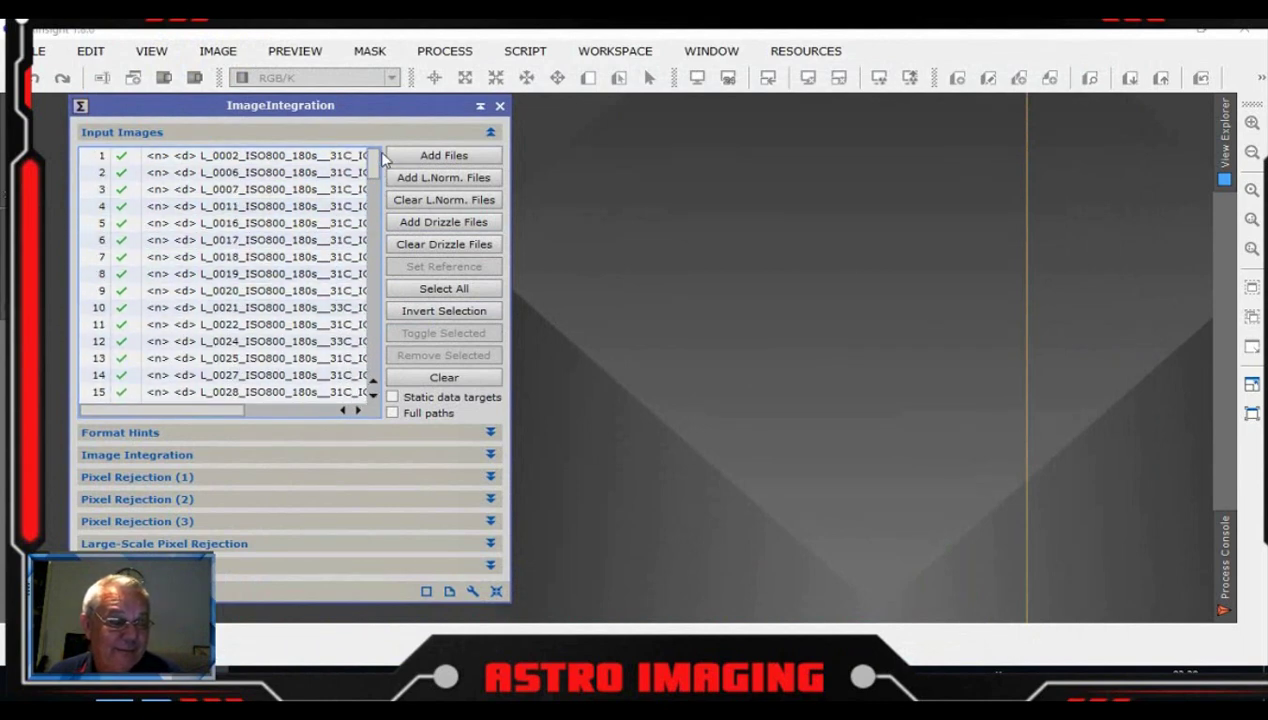
pyautogui.moveTo(385, 113); pyautogui.dragTo(355, 107)
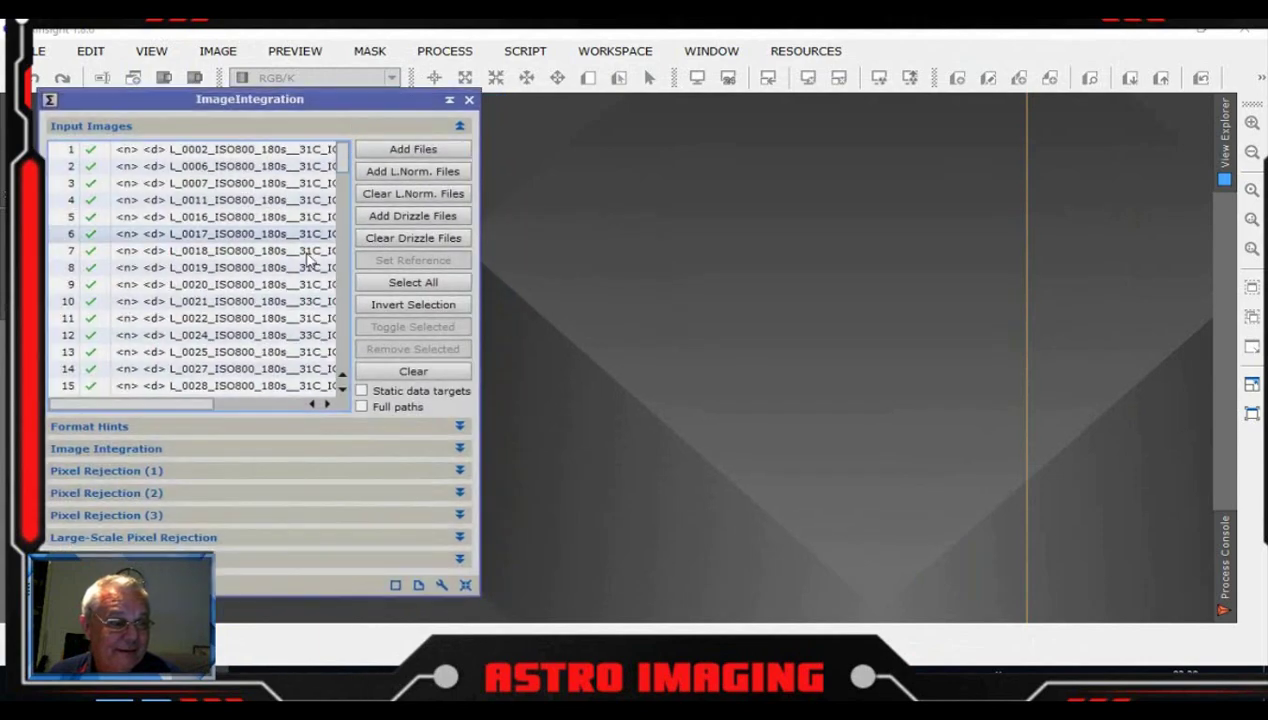
# - In the image integration settings, keep the combination at Average and set the normalization to Local normalization
pyautogui.click(459, 126)
pyautogui.click(459, 171)
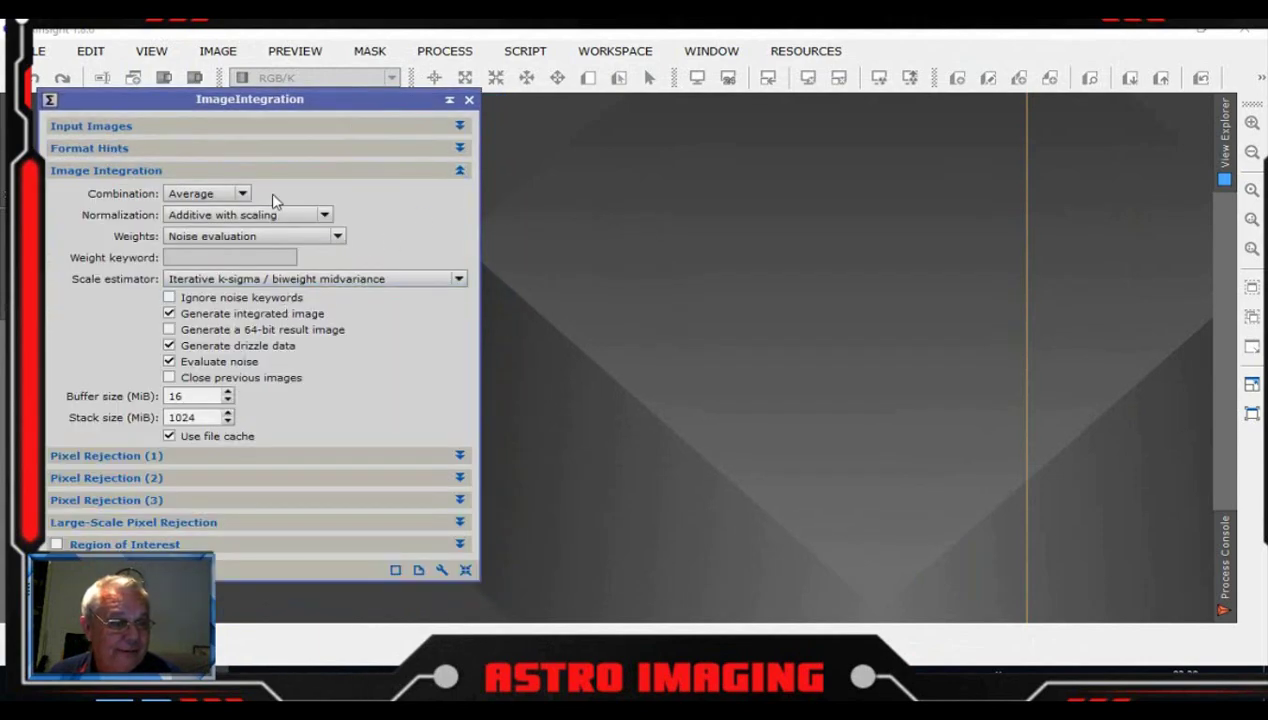
pyautogui.click(242, 193)
pyautogui.click(235, 204)
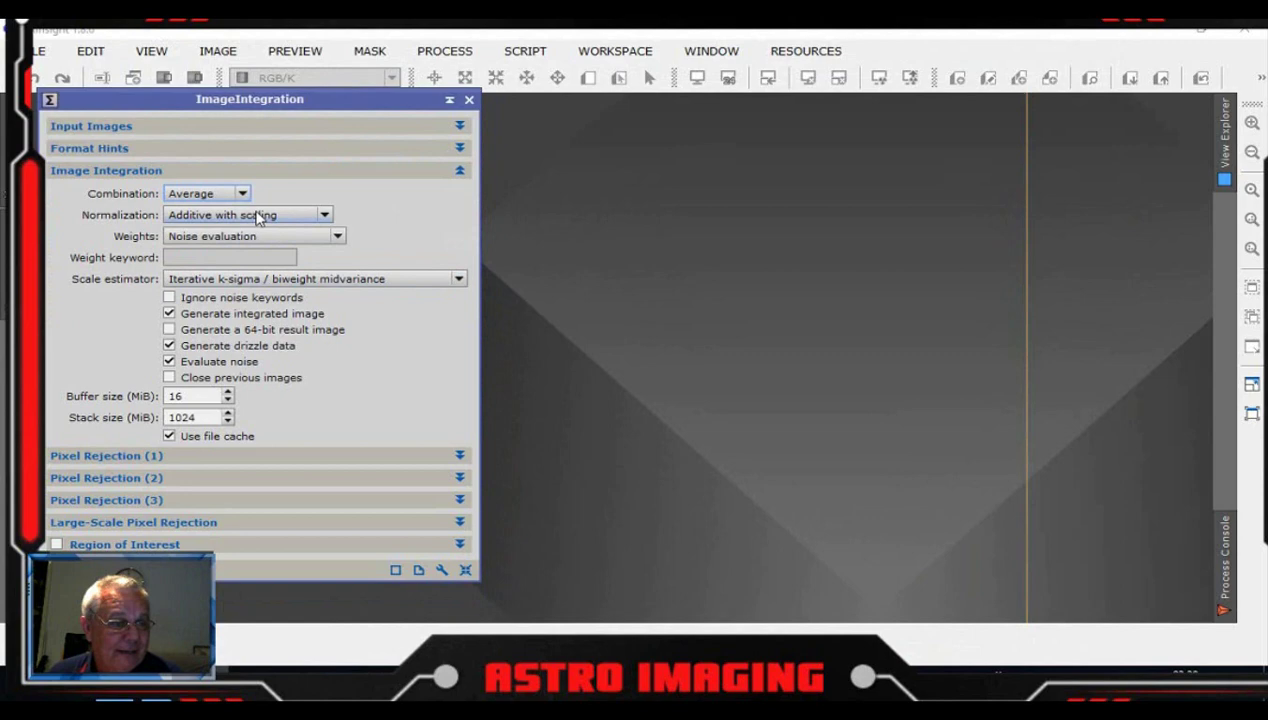
pyautogui.click(323, 215)
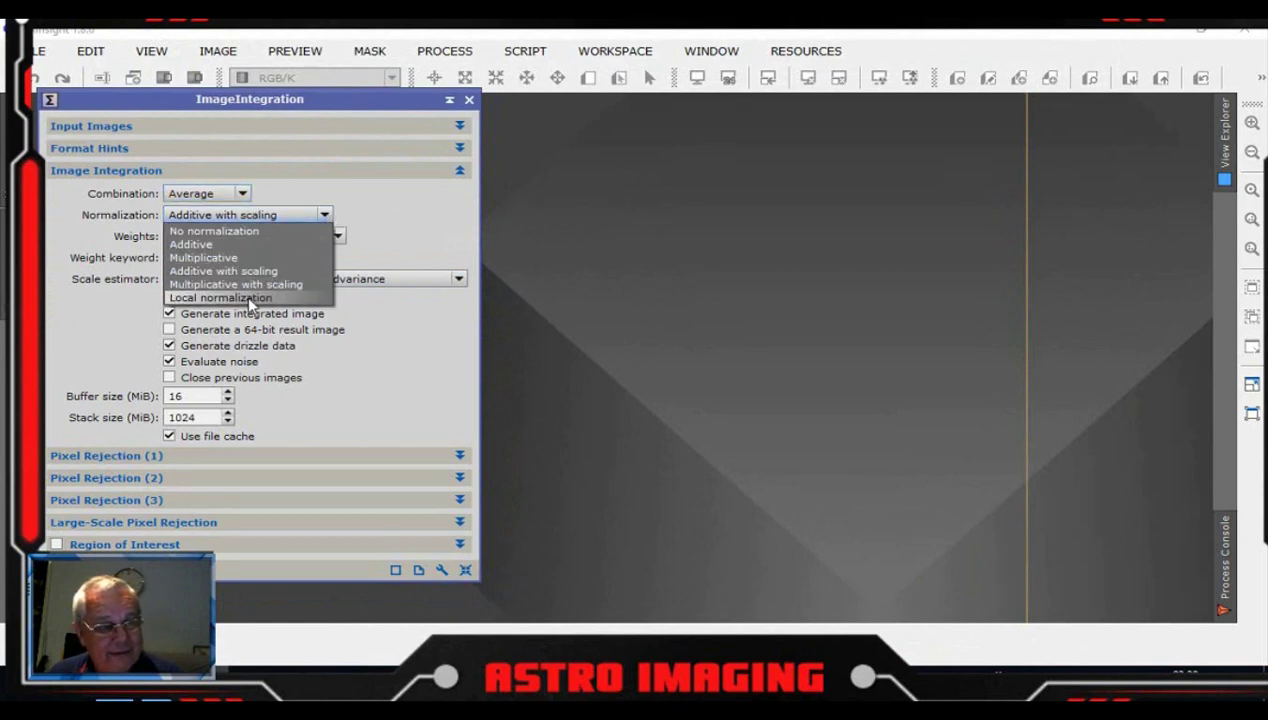
pyautogui.click(248, 298)
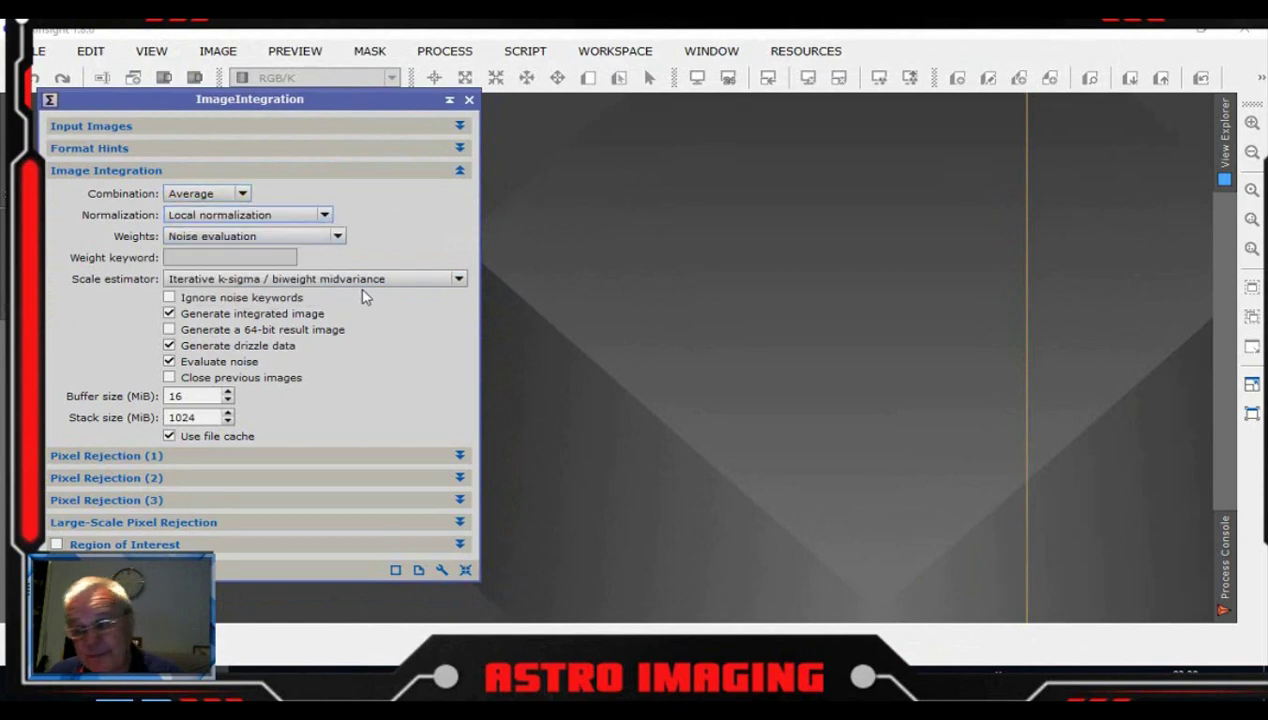
# - Weight the input images by FITS keyword, with SSWEIGHT as the weight keyword
pyautogui.click(337, 237)
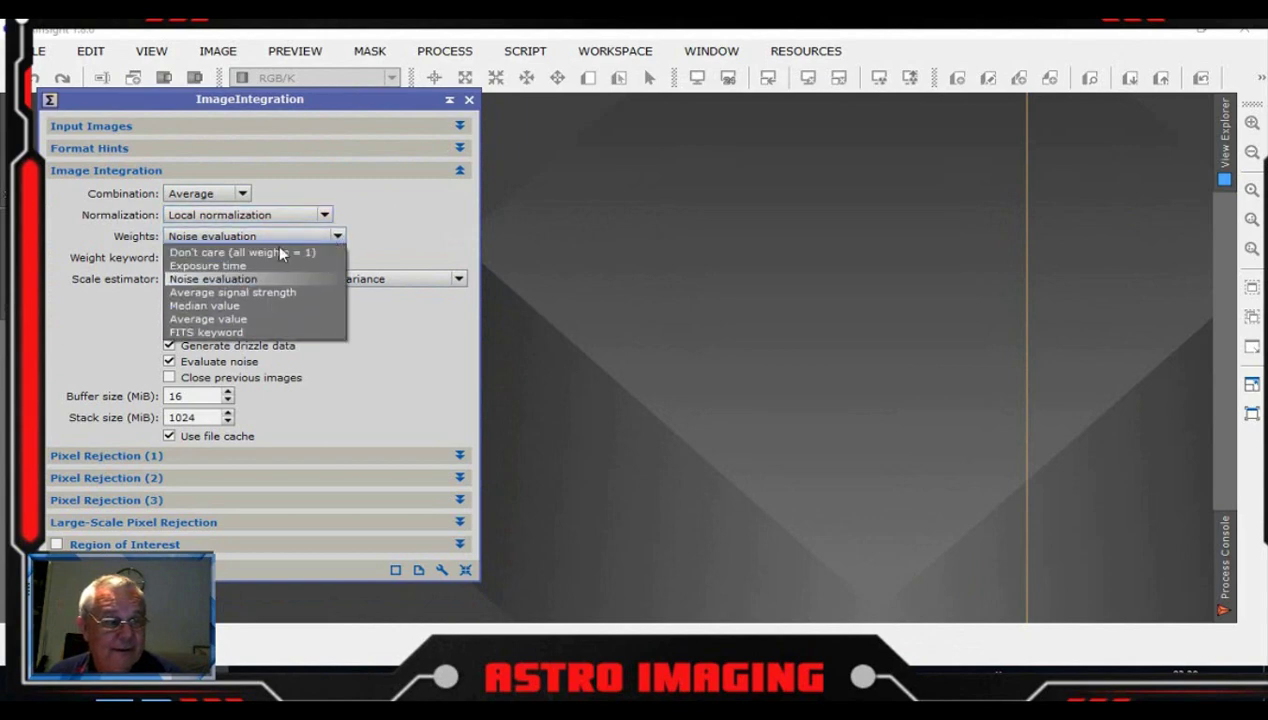
pyautogui.click(200, 335)
pyautogui.click(232, 254)
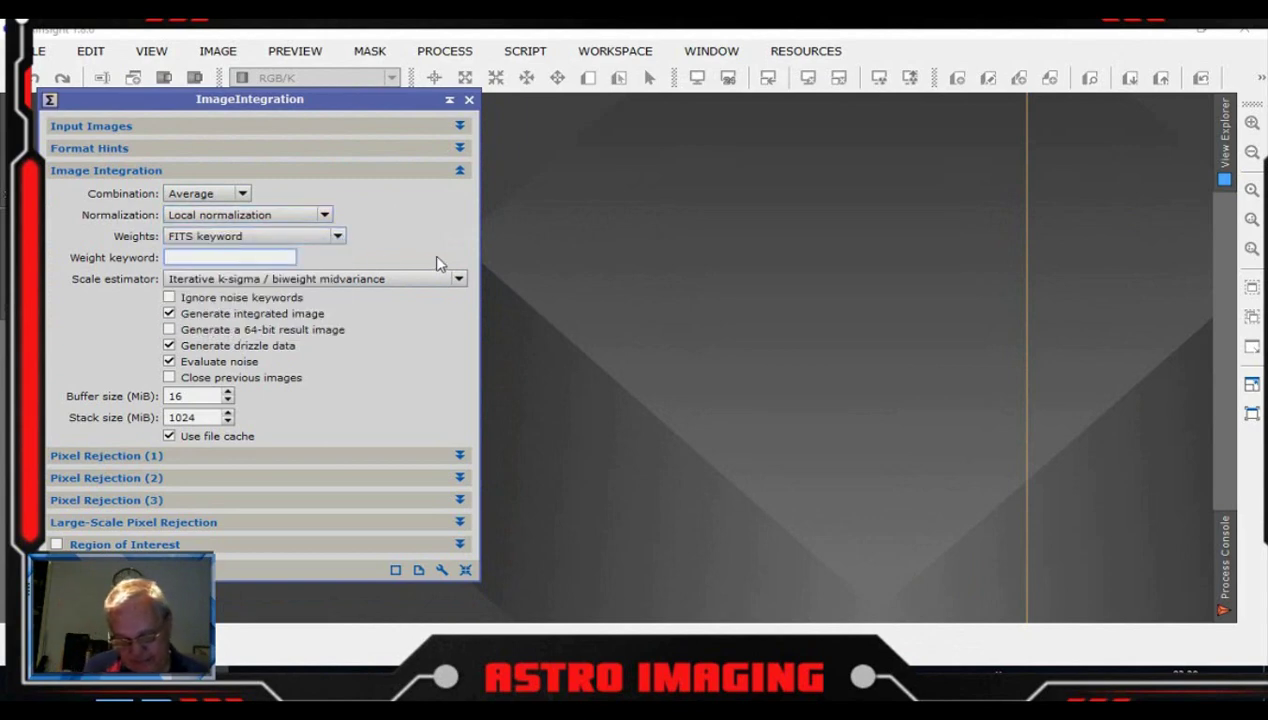
pyautogui.write('SS')
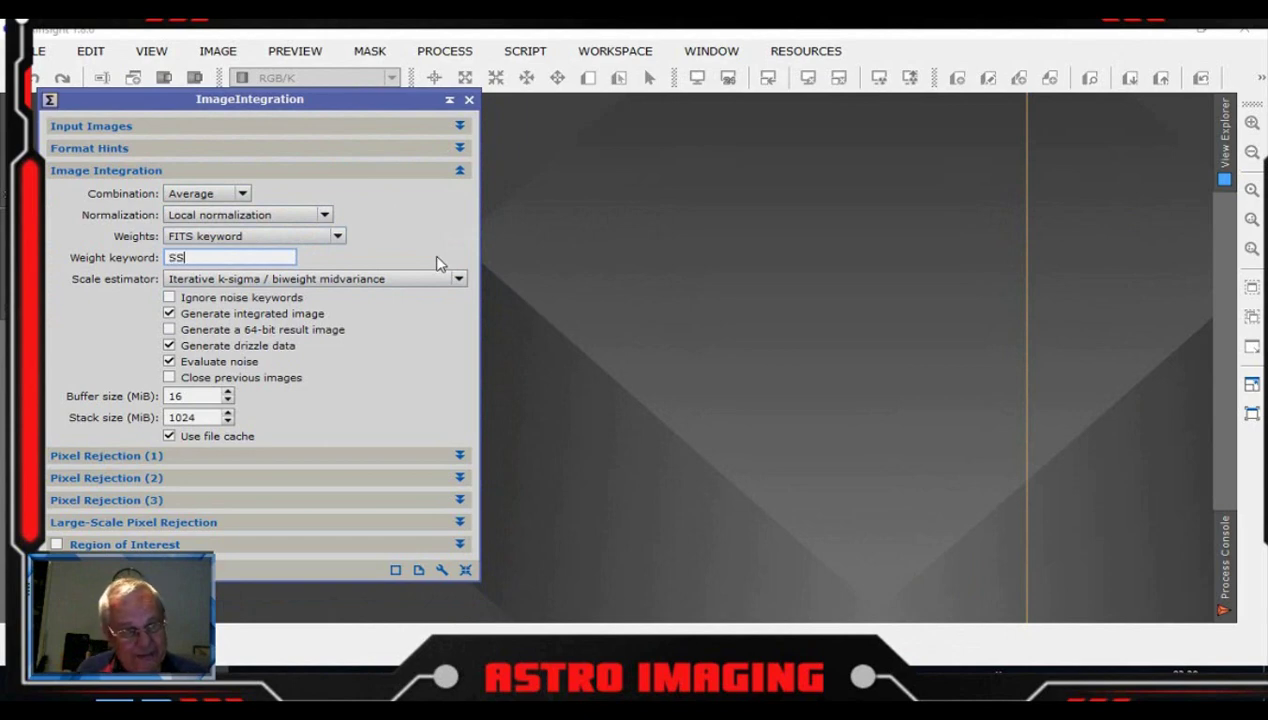
pyautogui.write('WEIGHT')
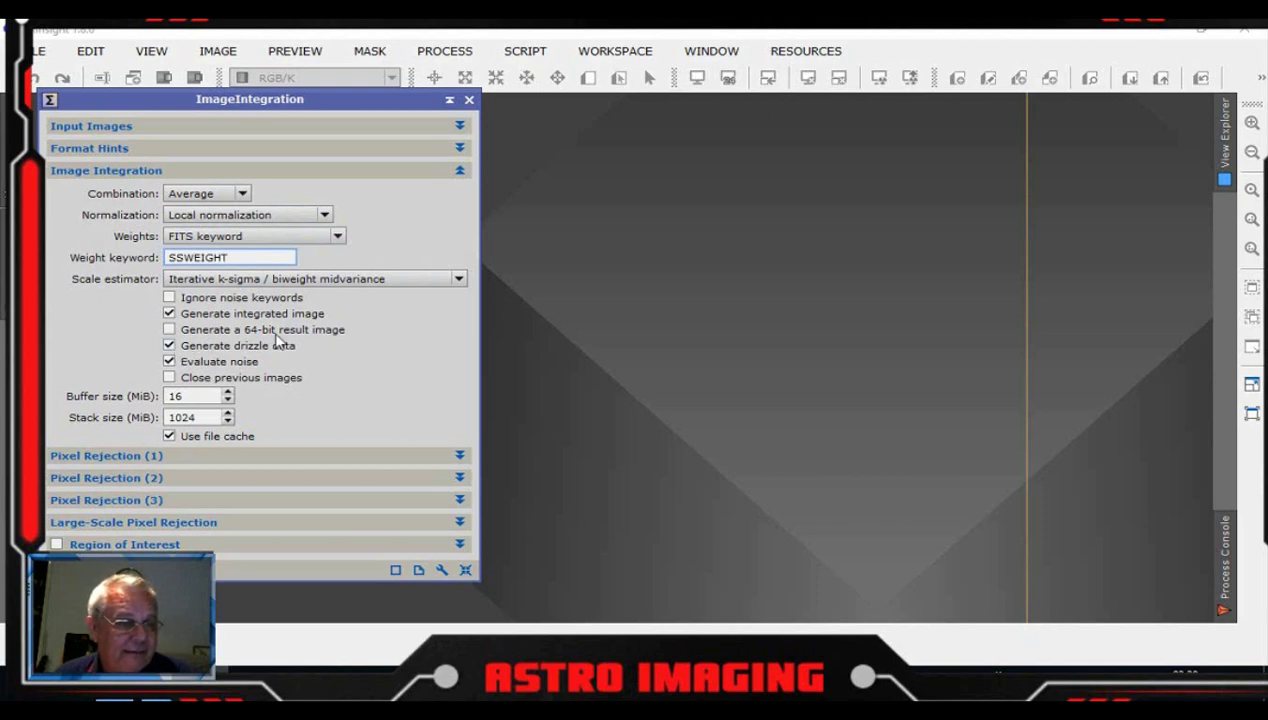
pyautogui.click(460, 172)
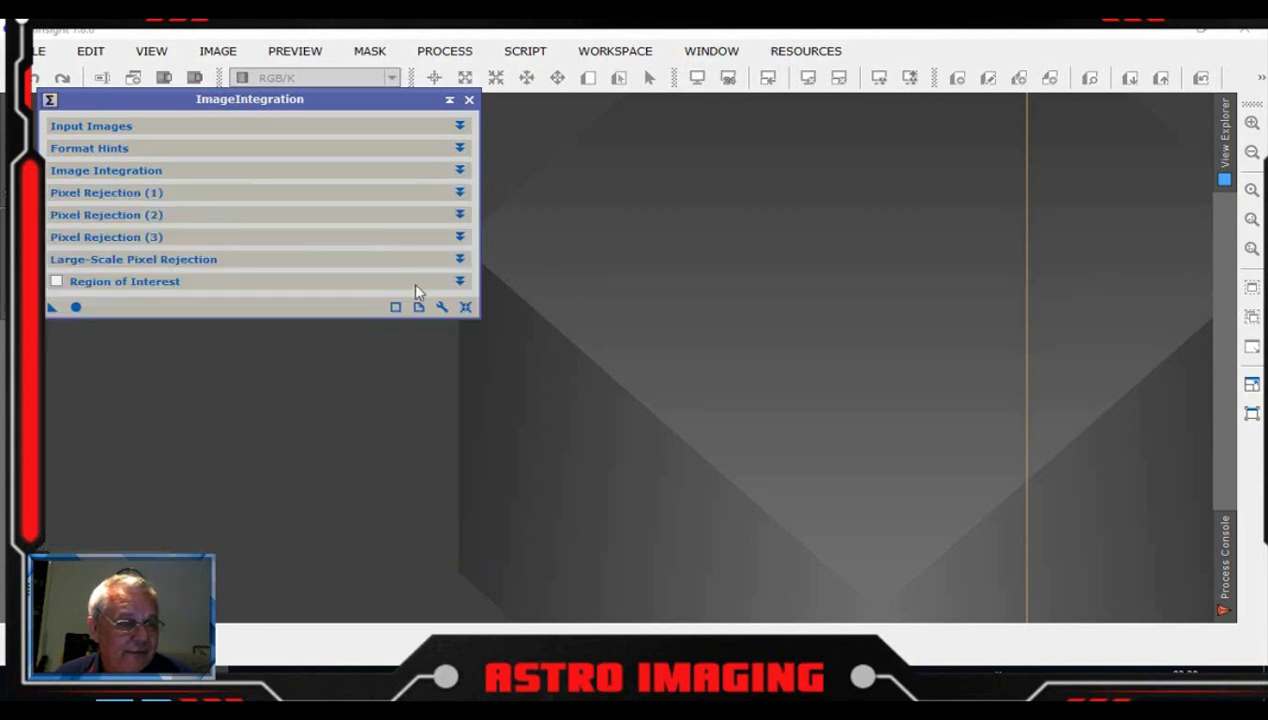
# - In the pixel rejection settings, set the rejection algorithm to Linear Fit Clipping and its normalization to Local normalization
pyautogui.click(460, 193)
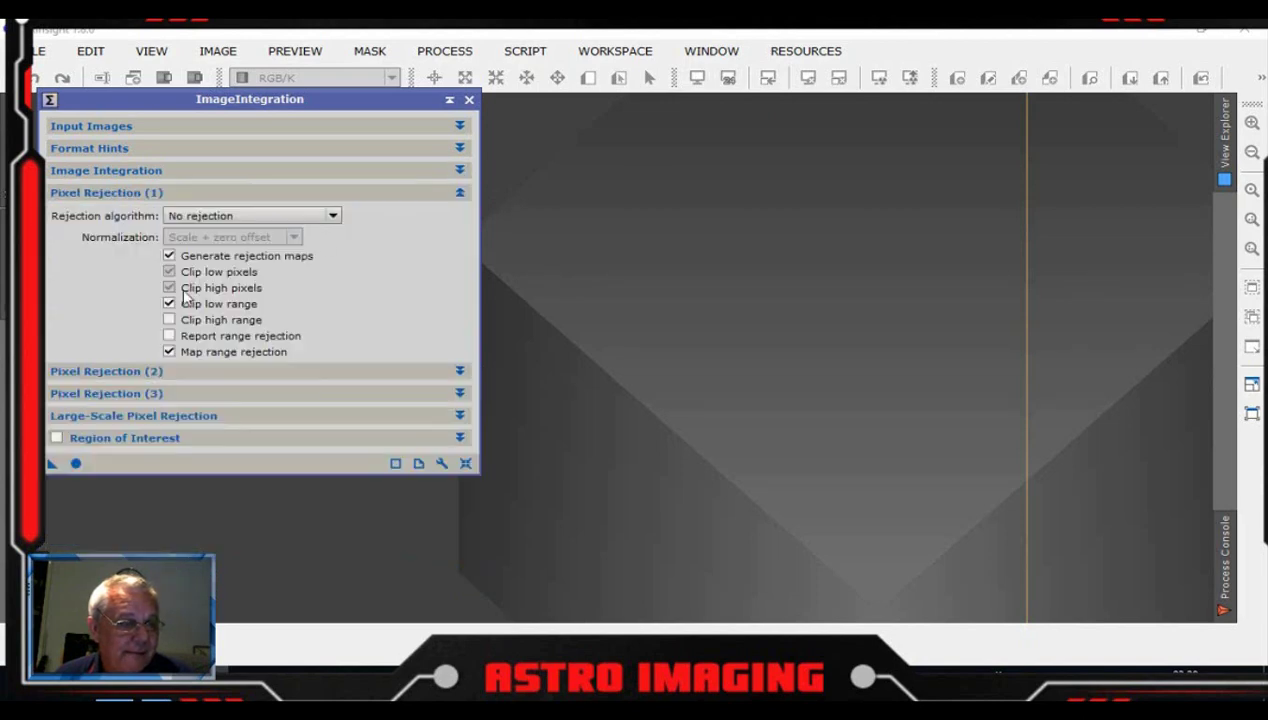
pyautogui.click(333, 216)
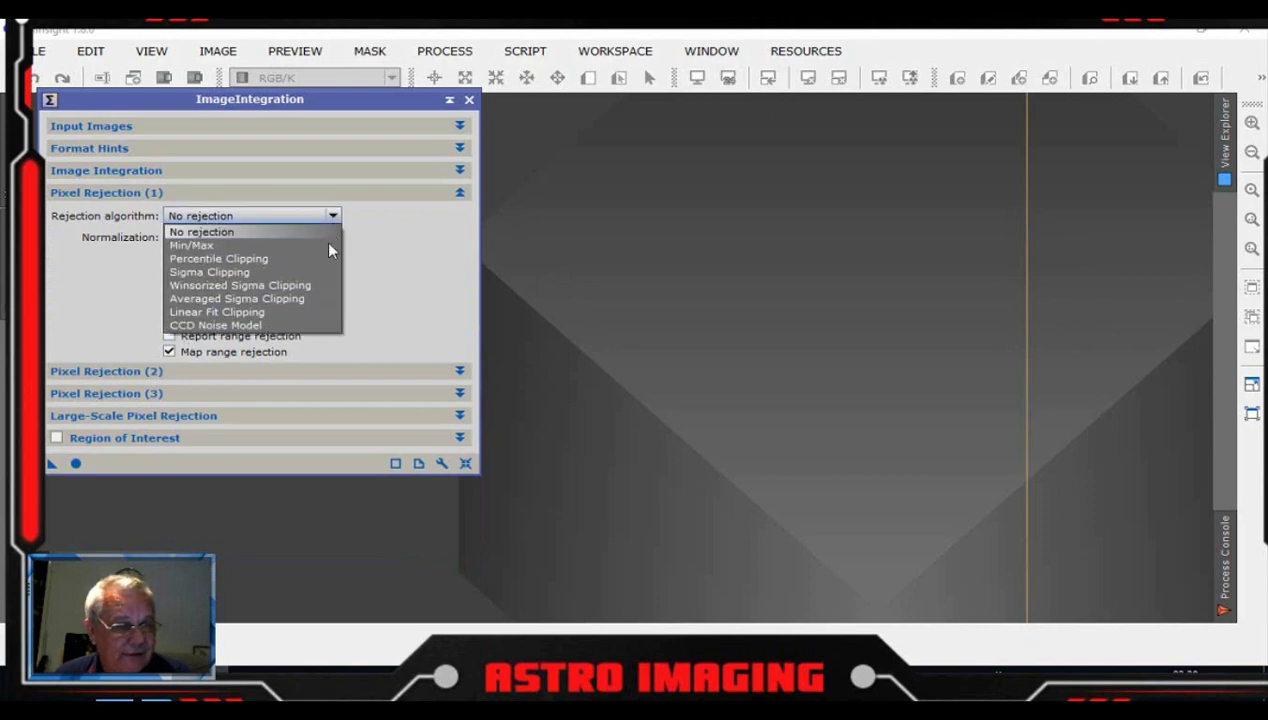
pyautogui.click(285, 315)
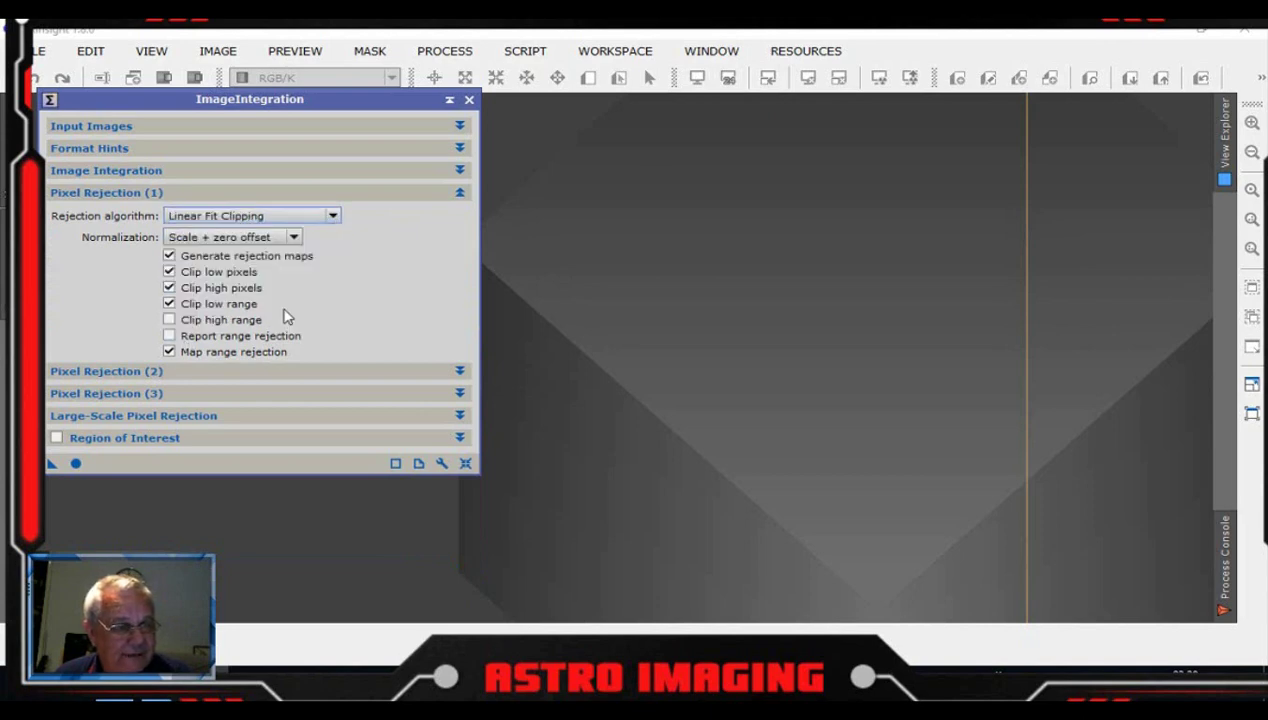
pyautogui.click(293, 237)
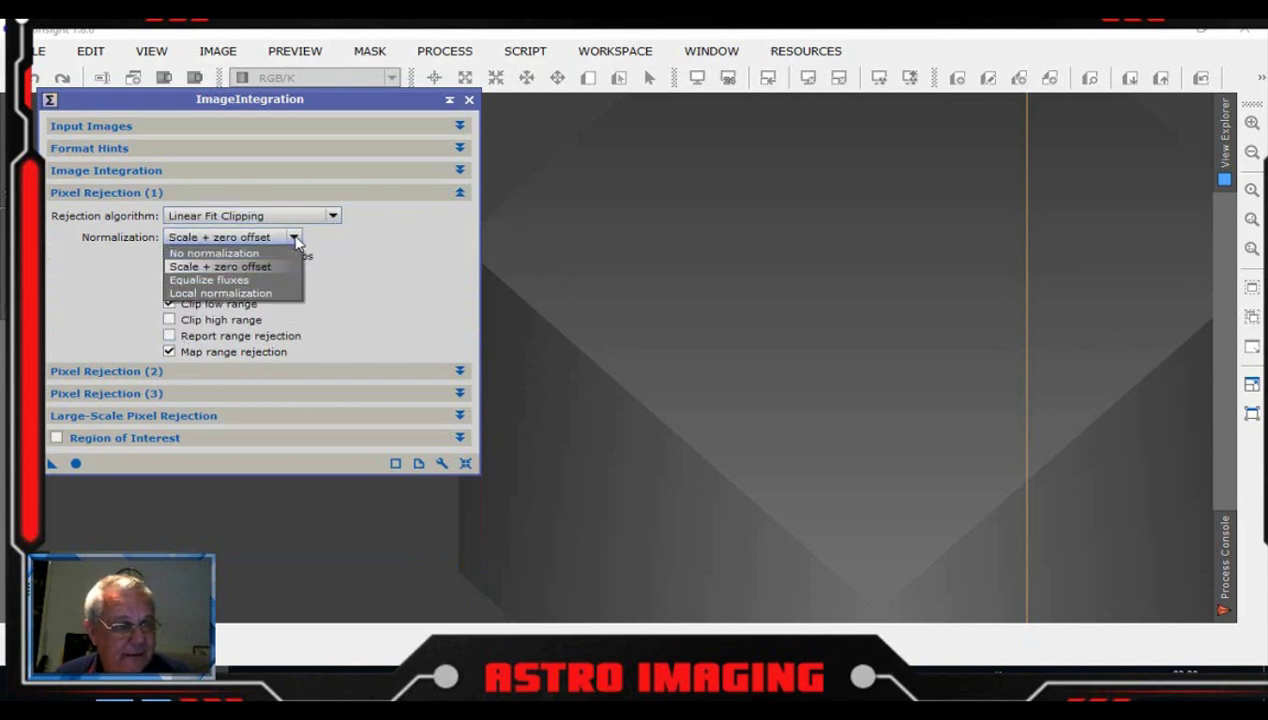
pyautogui.click(230, 297)
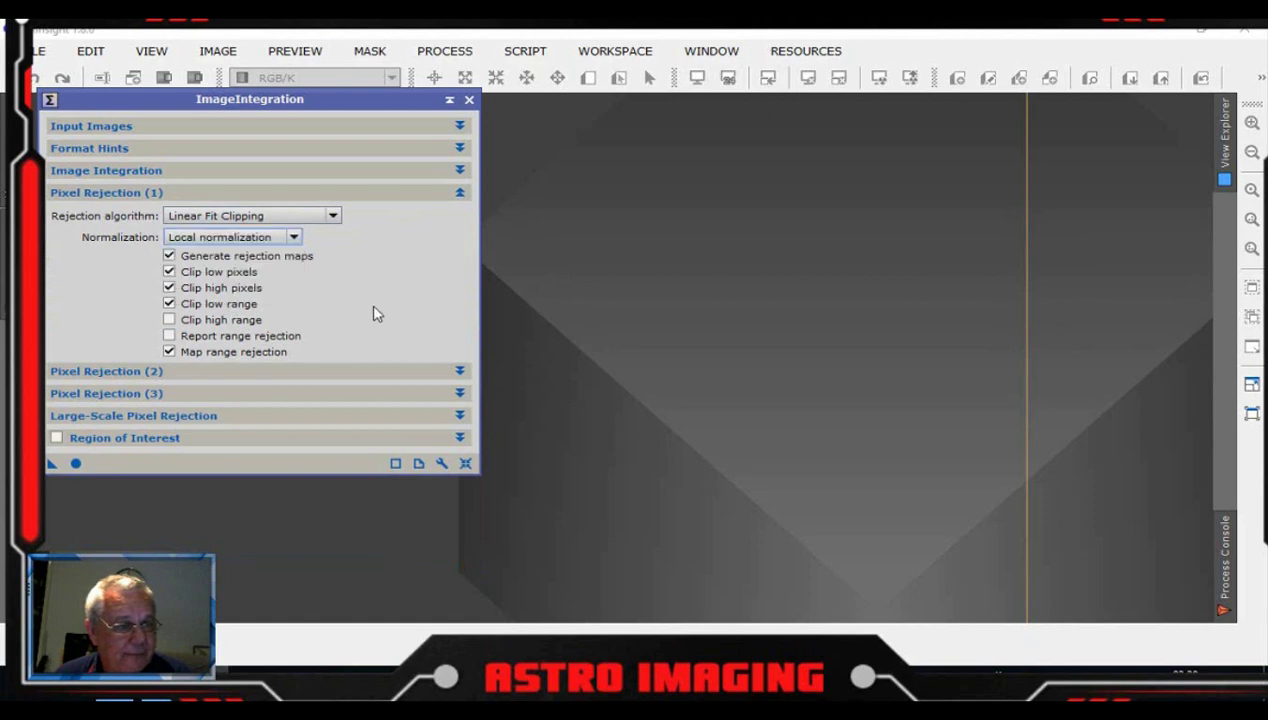
# - Disable low range clipping for the pixel rejection and run the image integration
pyautogui.click(169, 304)
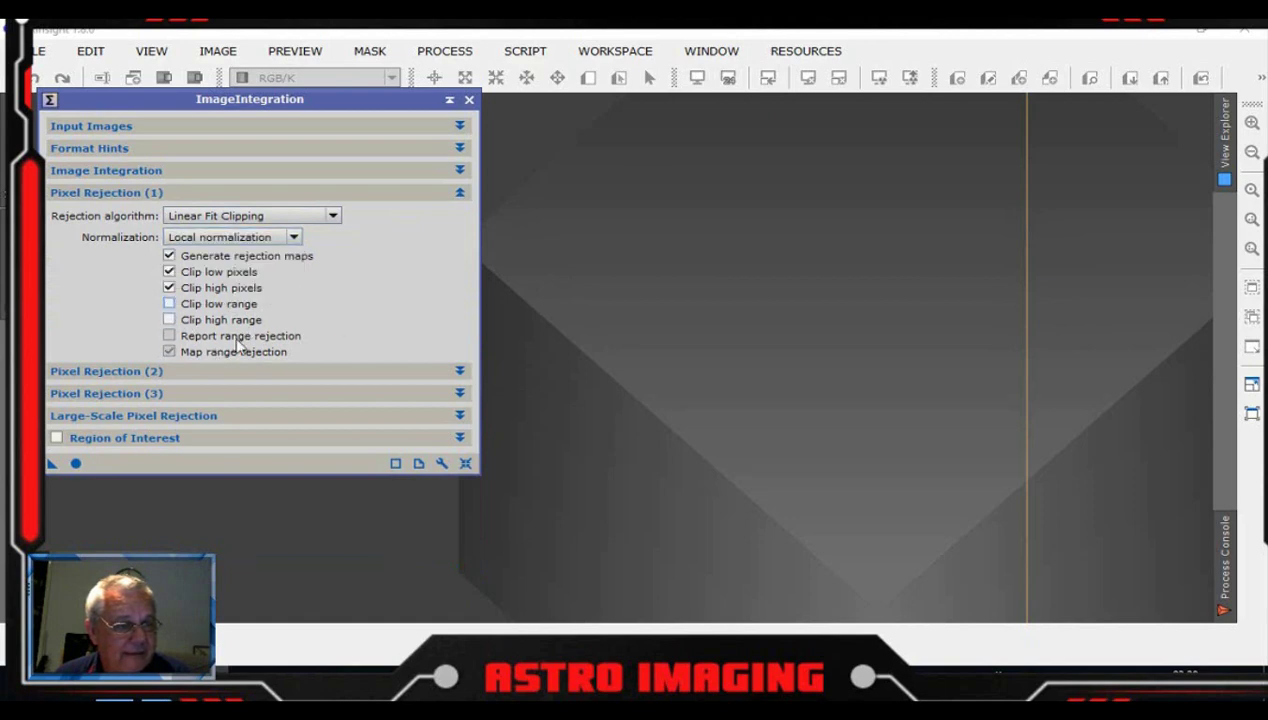
pyautogui.click(460, 193)
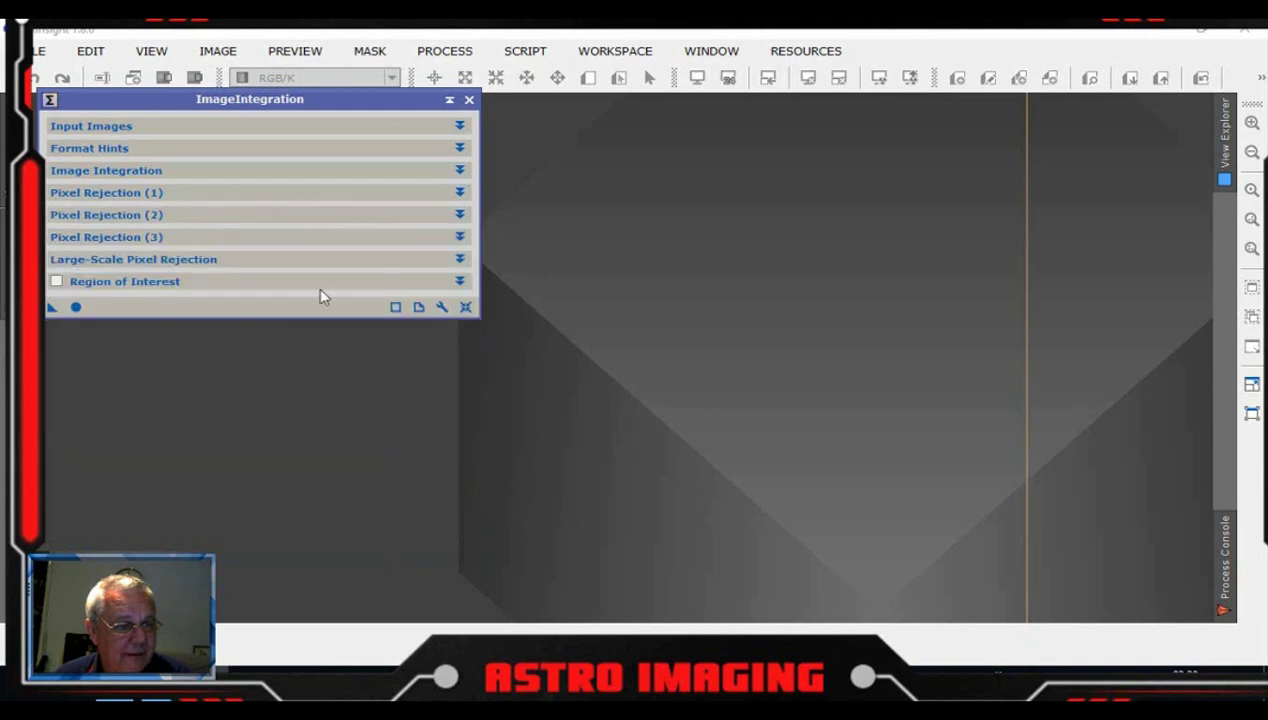
pyautogui.click(76, 308)
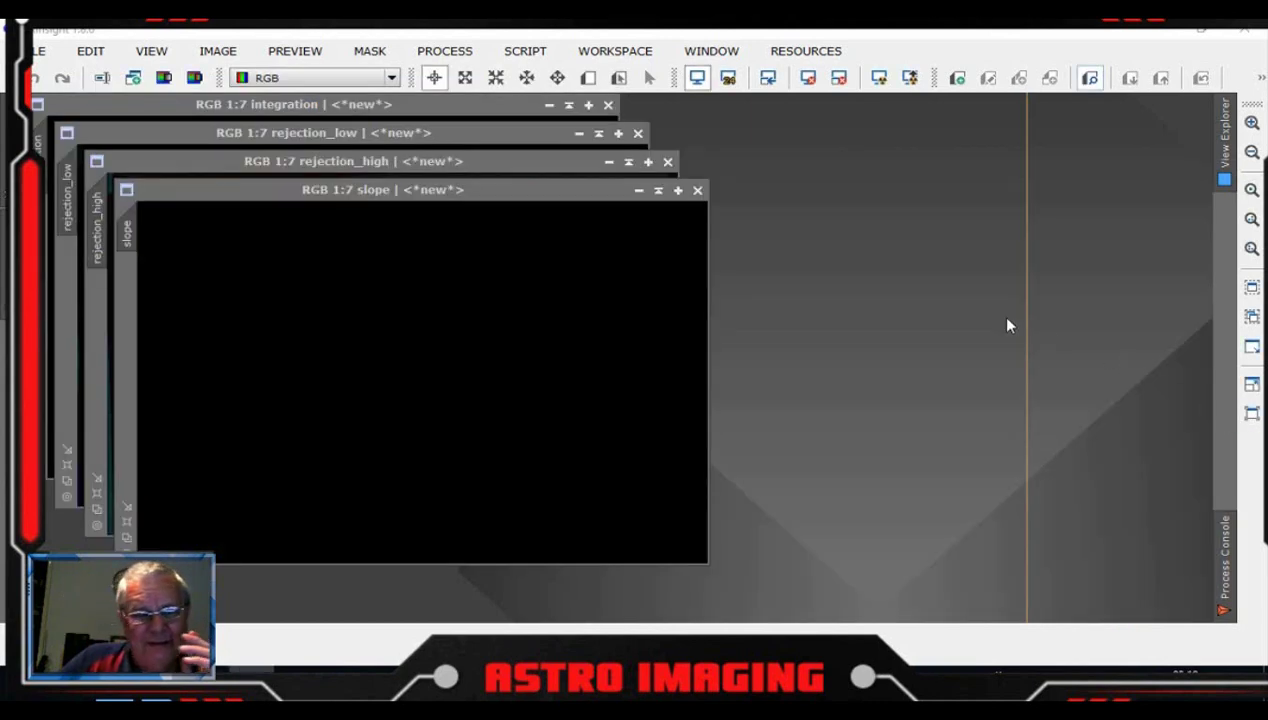
# - Examine the integration log in the process console for rejection totals, noise estimates and the drizzle data update
pyautogui.moveTo(569, 190); pyautogui.dragTo(650, 228)
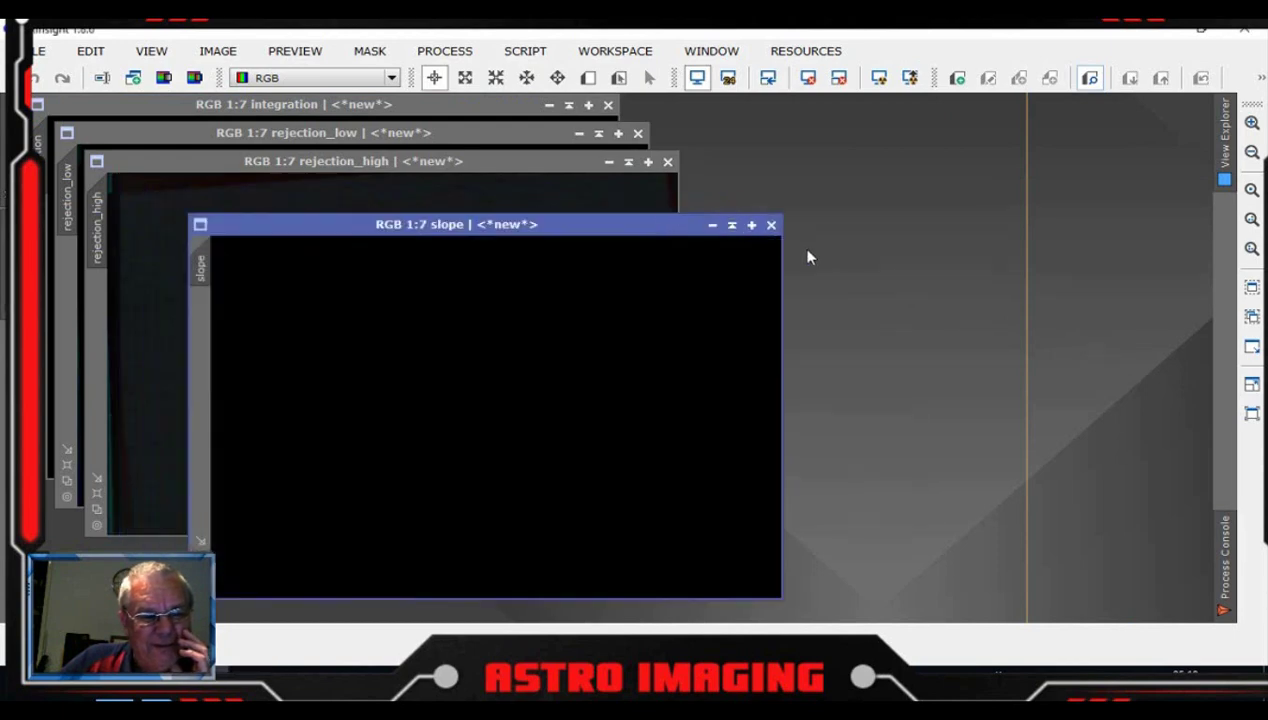
pyautogui.click(1216, 548)
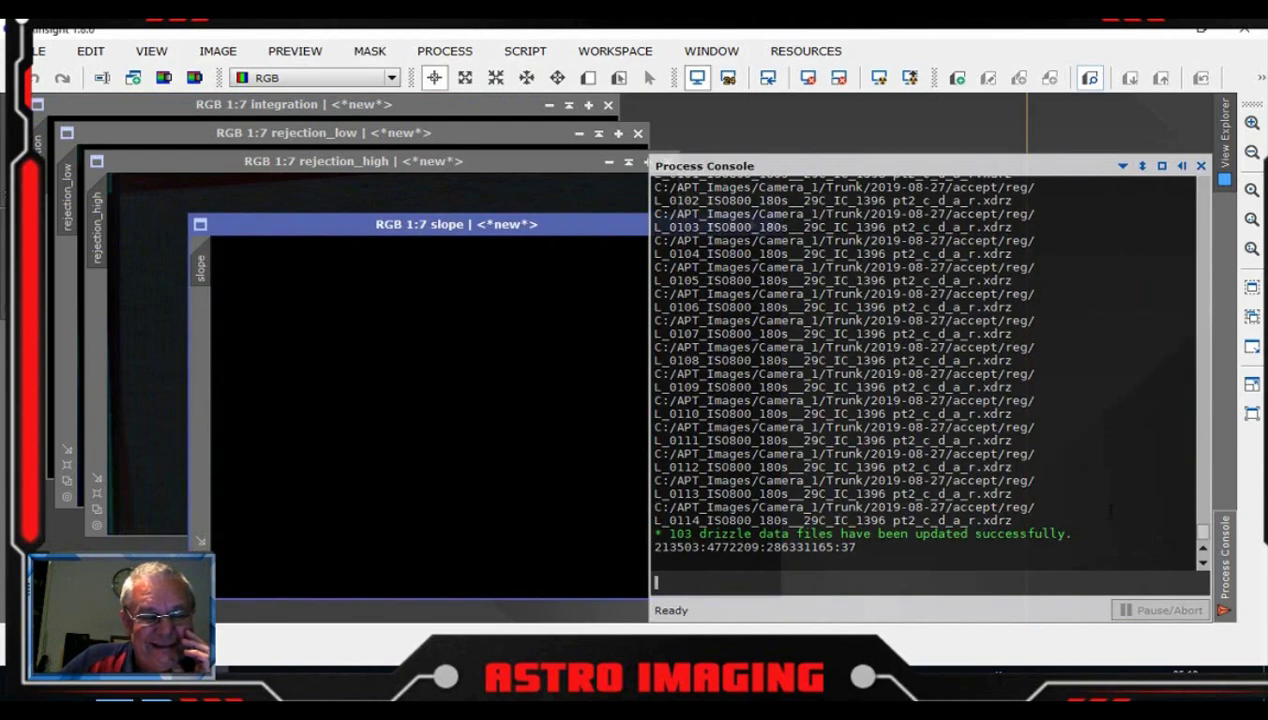
pyautogui.scroll(12, 925, 370)
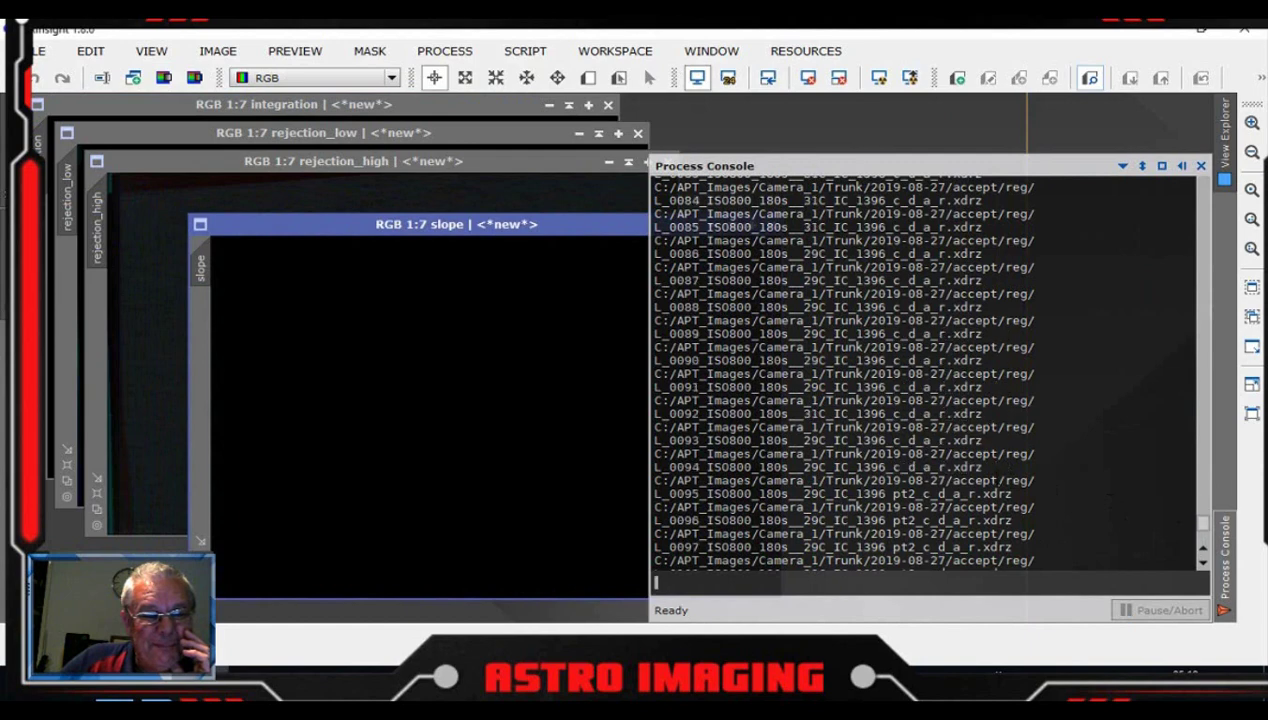
pyautogui.scroll(14, 925, 370)
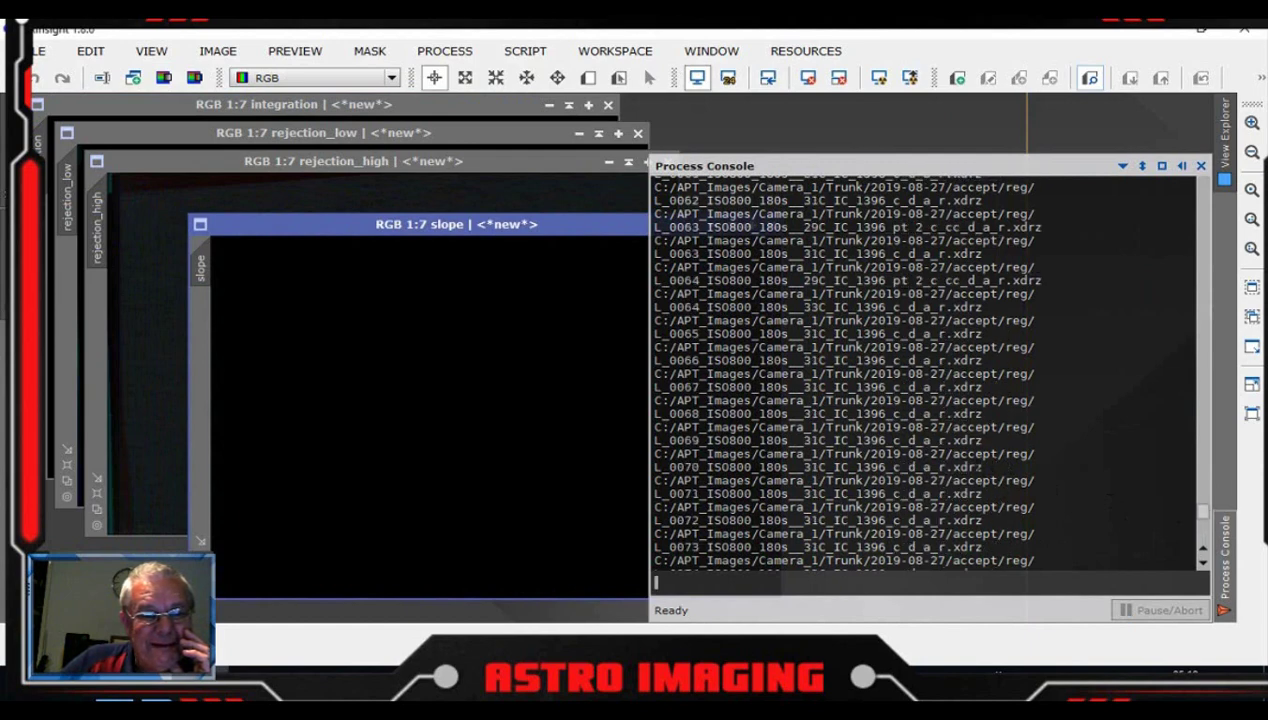
pyautogui.scroll(13, 925, 370)
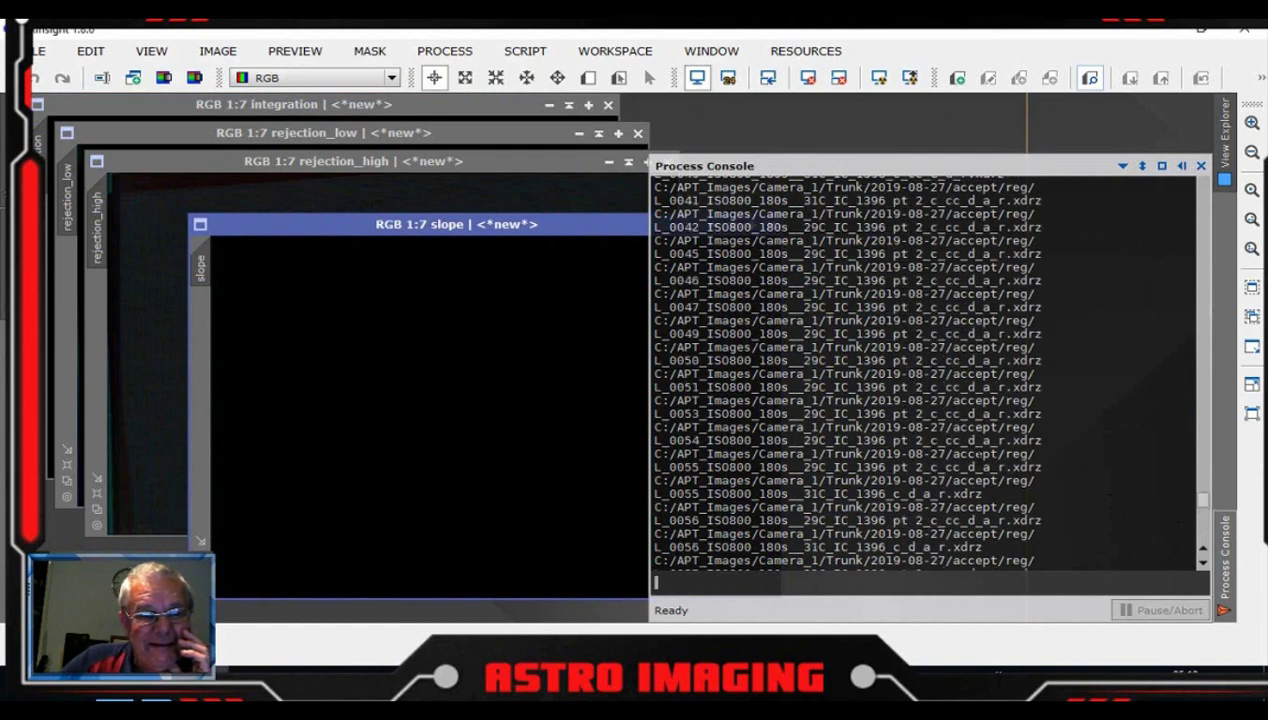
pyautogui.scroll(15, 925, 370)
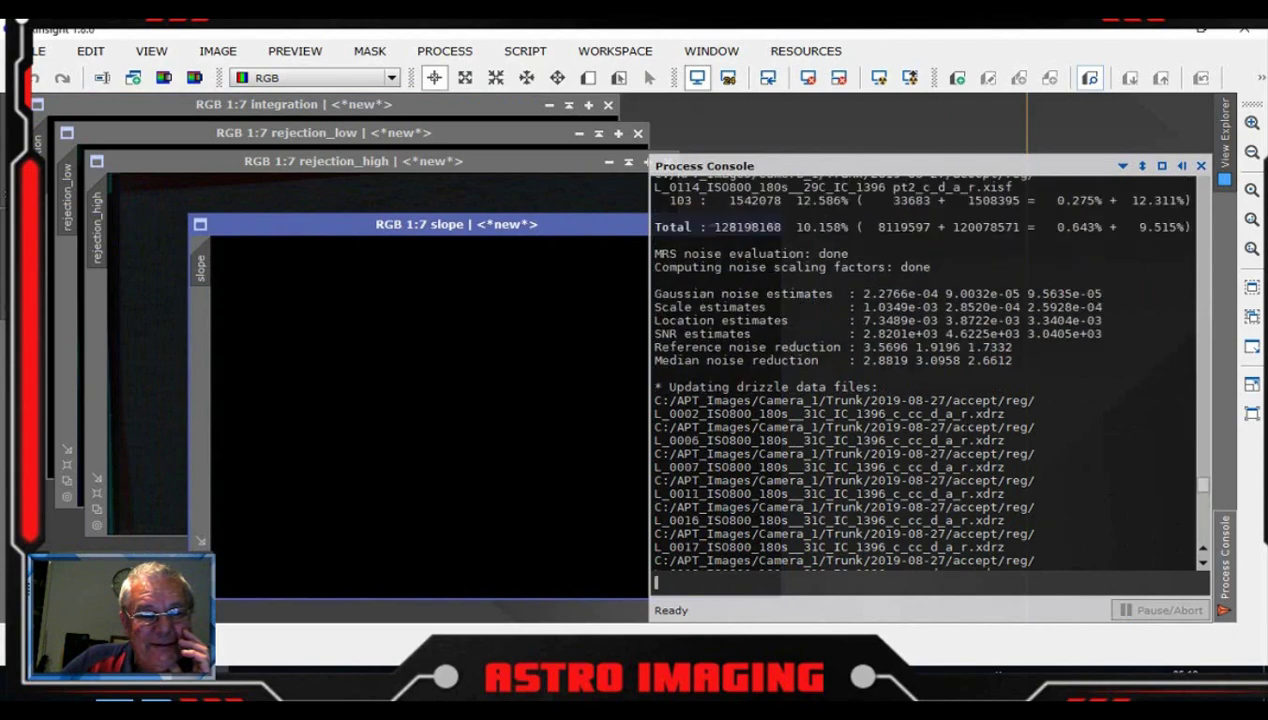
pyautogui.scroll(2, 964, 430)
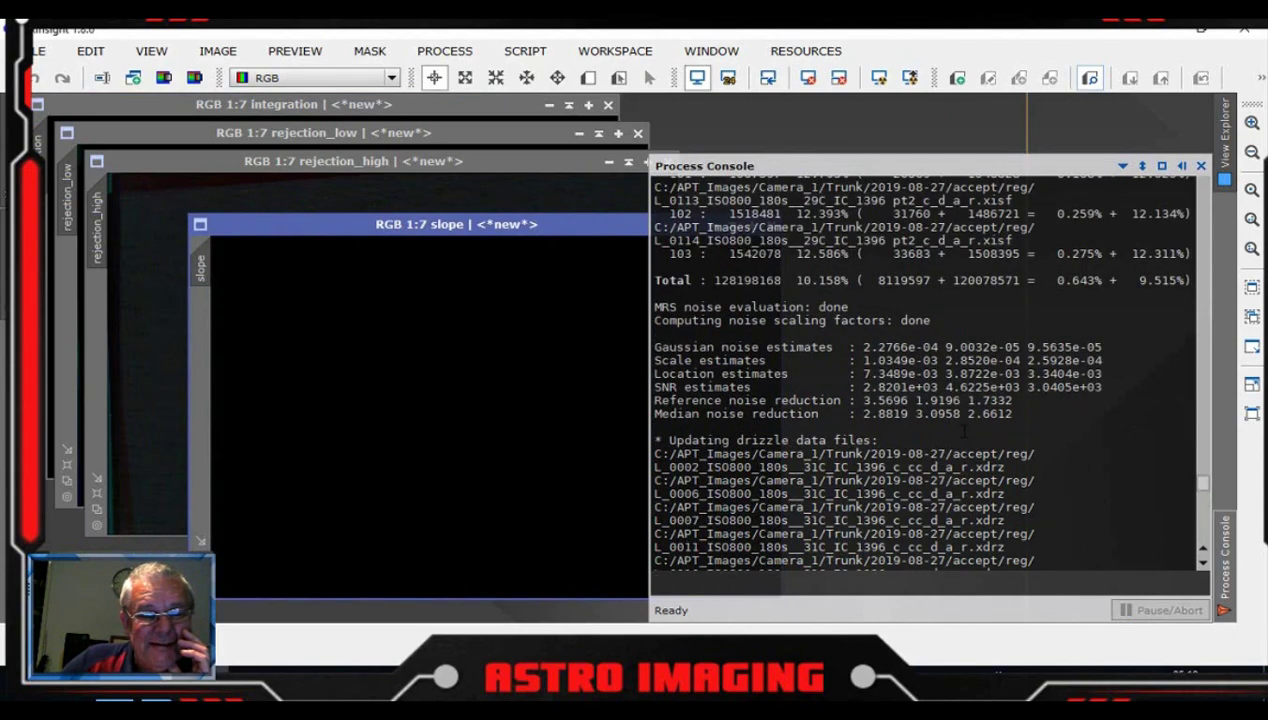
pyautogui.scroll(-10, 964, 430)
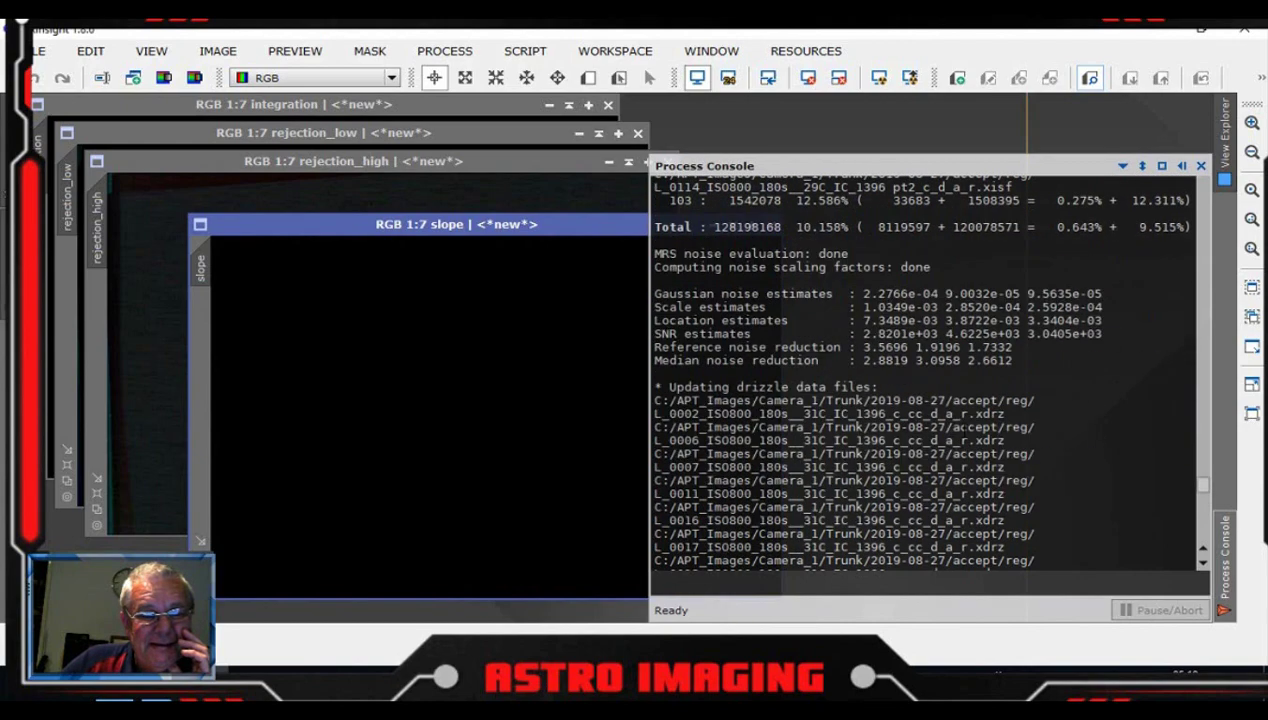
pyautogui.scroll(-5, 925, 370)
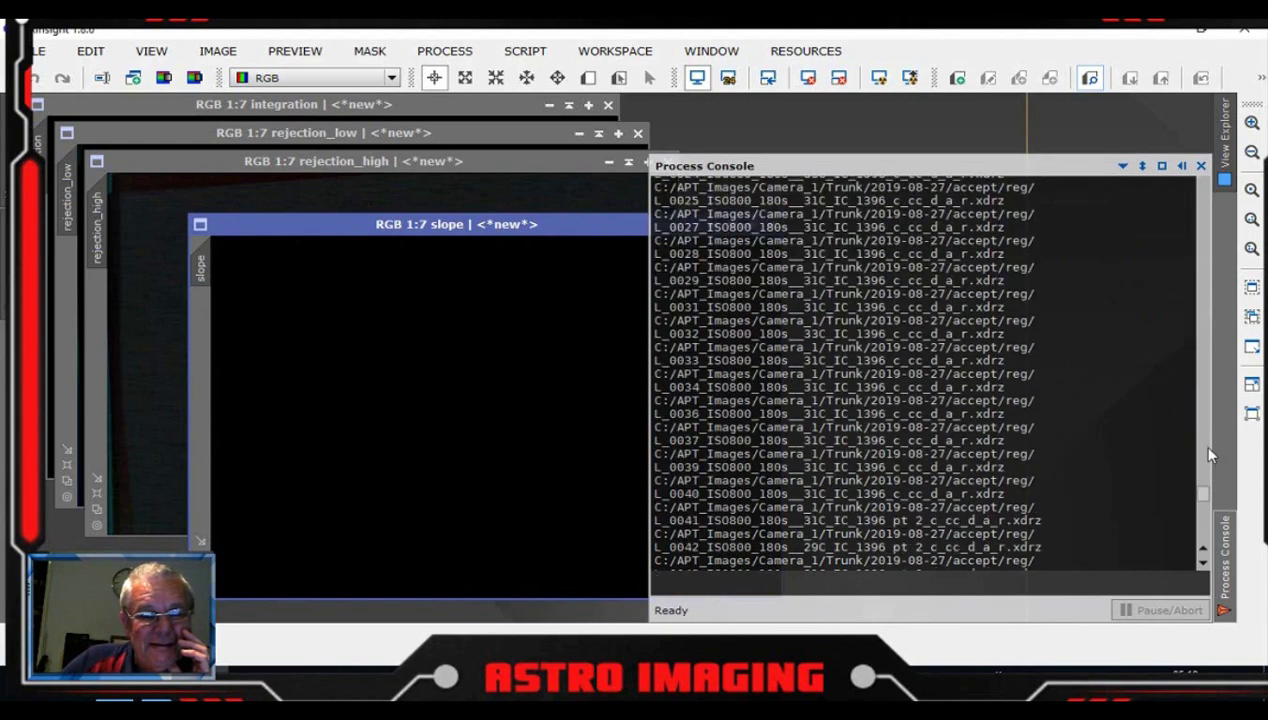
pyautogui.moveTo(1196, 494); pyautogui.dragTo(1201, 560)
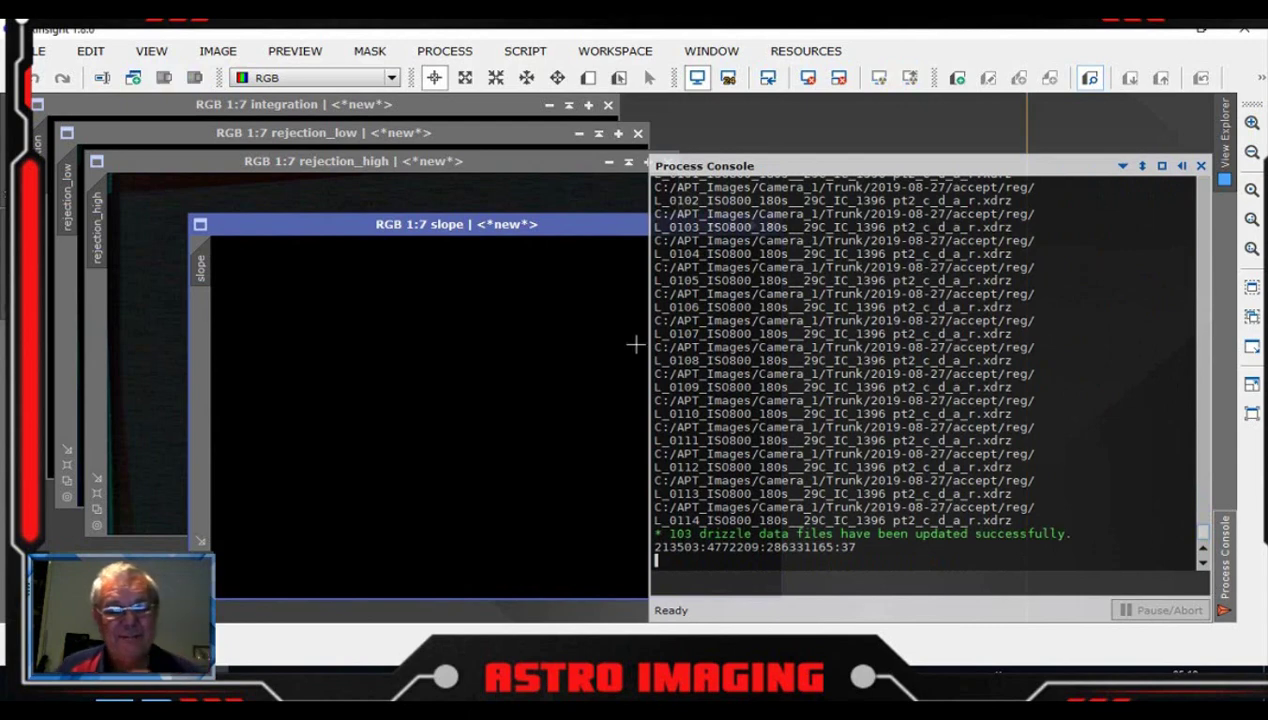
pyautogui.click(529, 223)
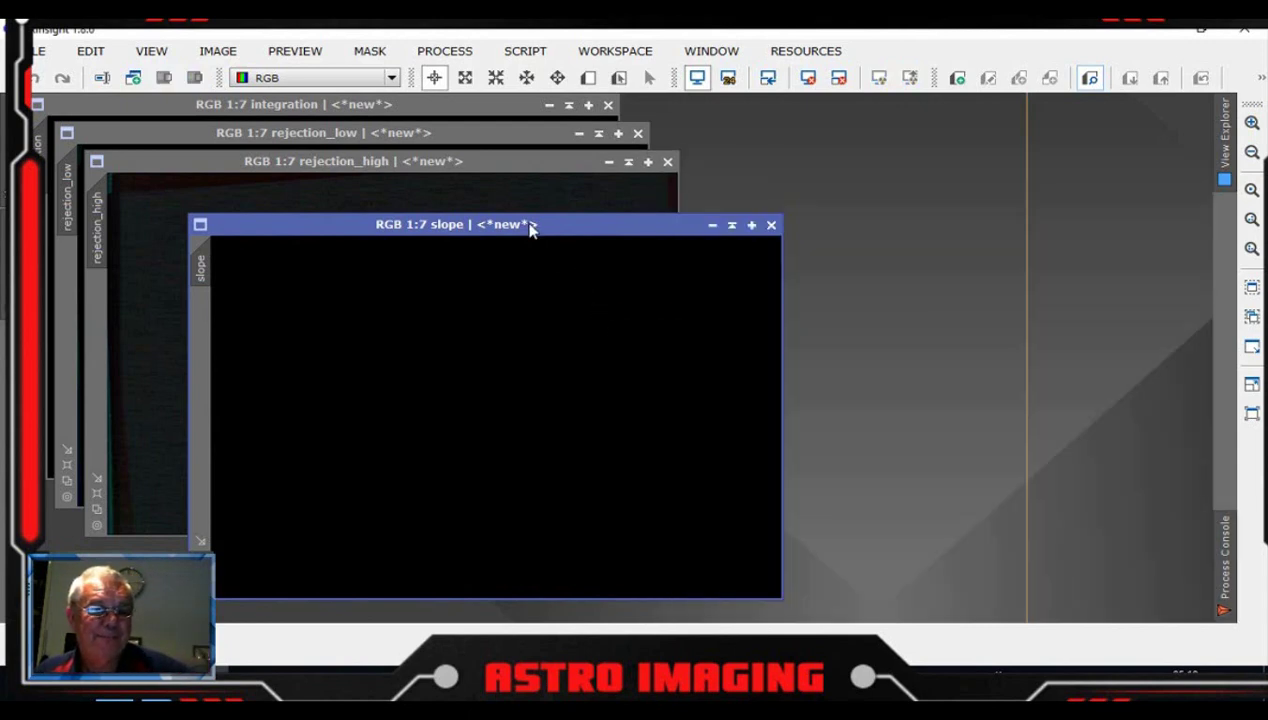
# - Close the slope, rejection_high and rejection_low images, keeping only the integration image open
pyautogui.click(771, 224)
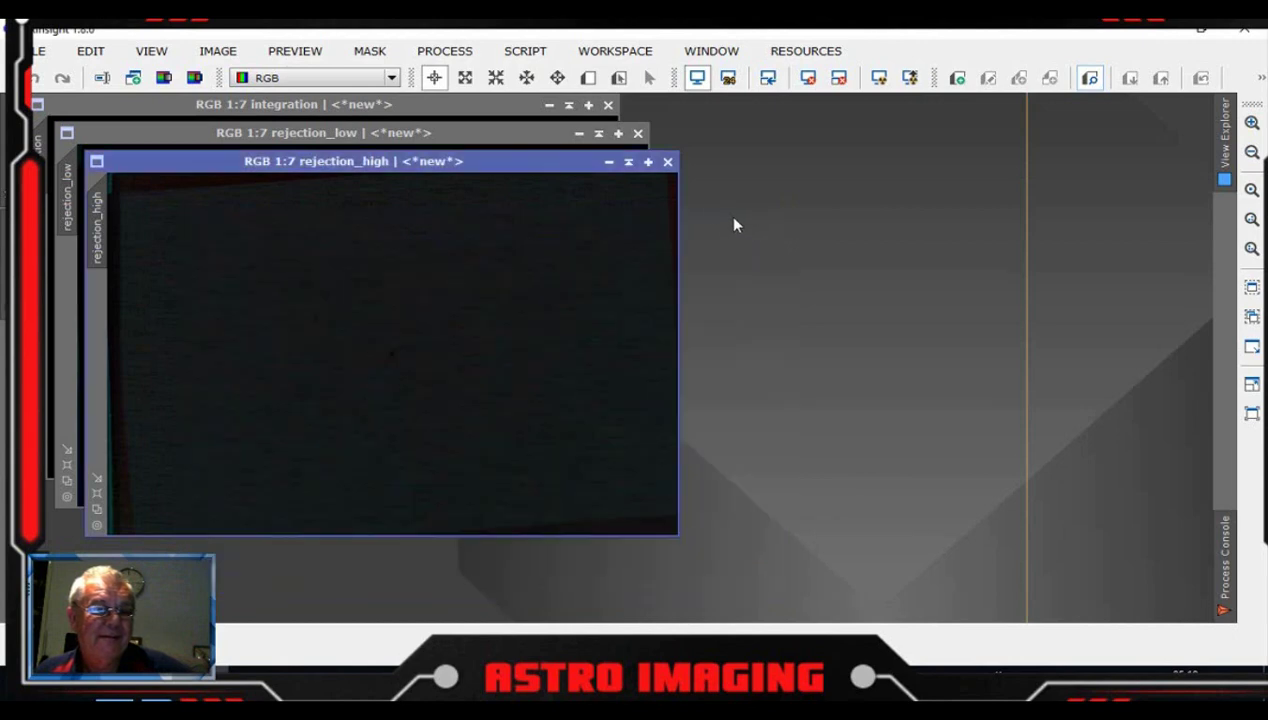
pyautogui.click(668, 162)
pyautogui.click(638, 134)
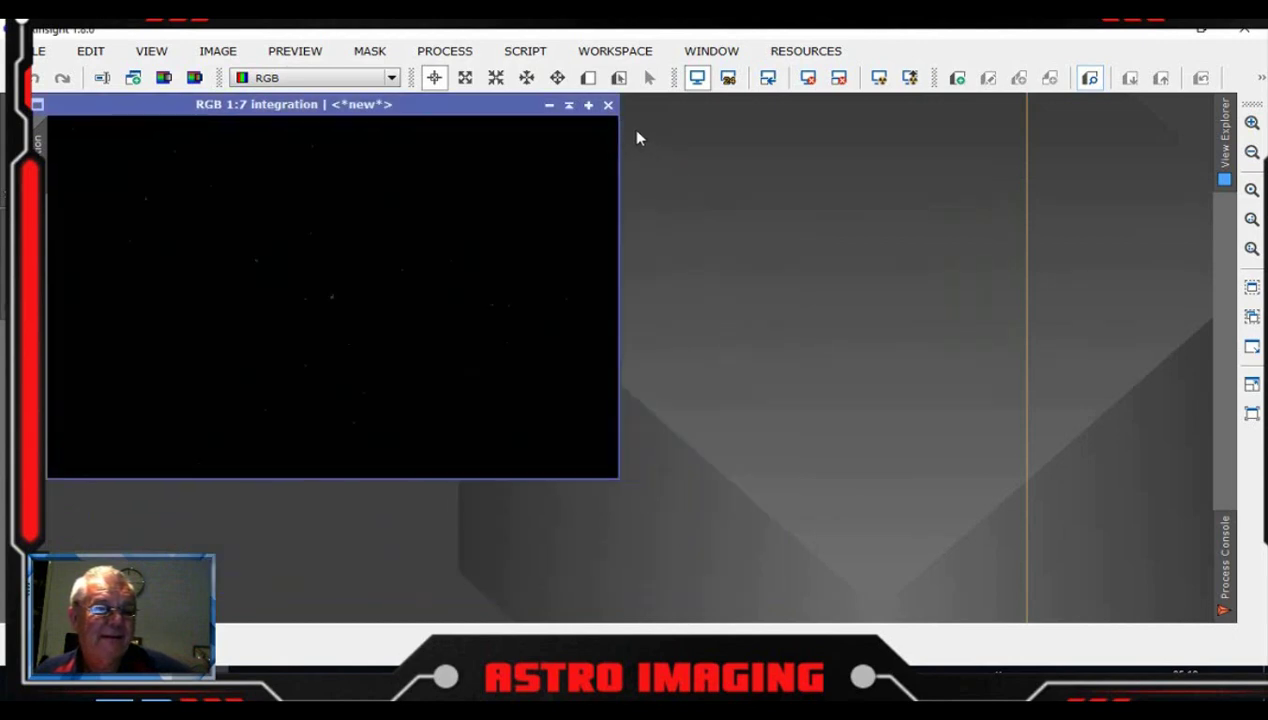
# - Save the integration image as integration.xisf in the Camera_1/Trunk folder with the default format options
pyautogui.moveTo(519, 113); pyautogui.dragTo(762, 134)
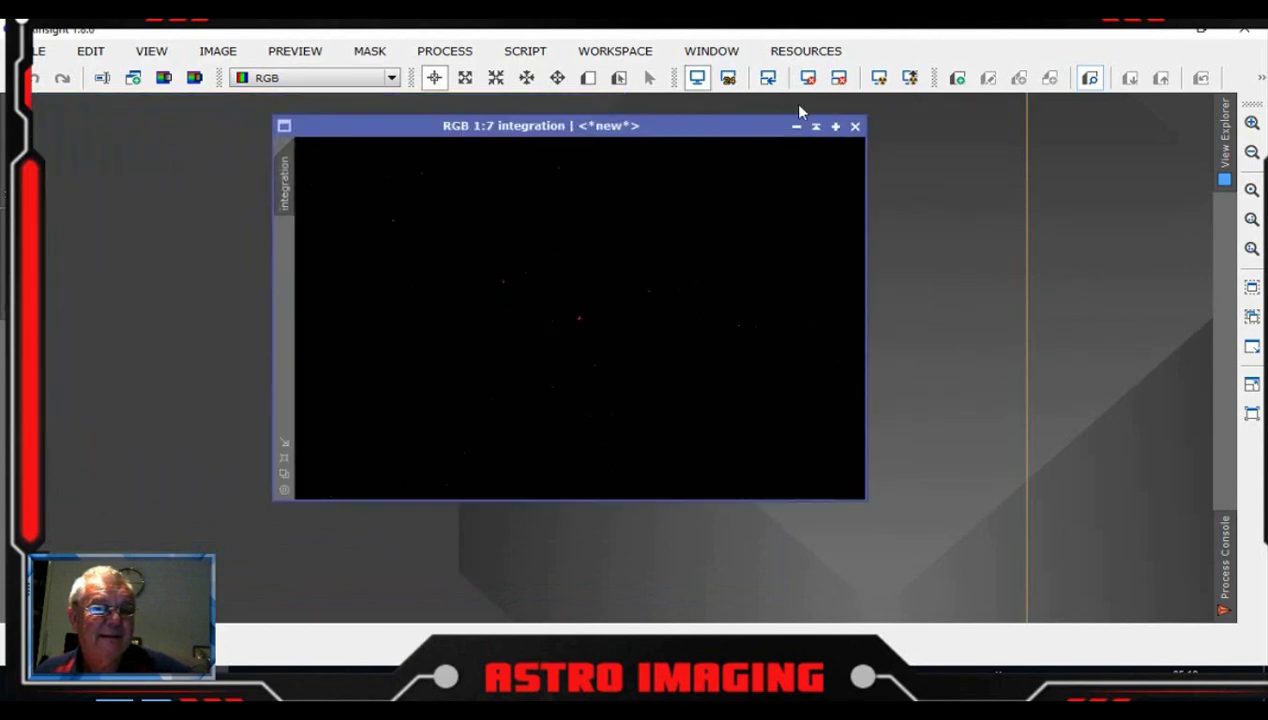
pyautogui.click(48, 53)
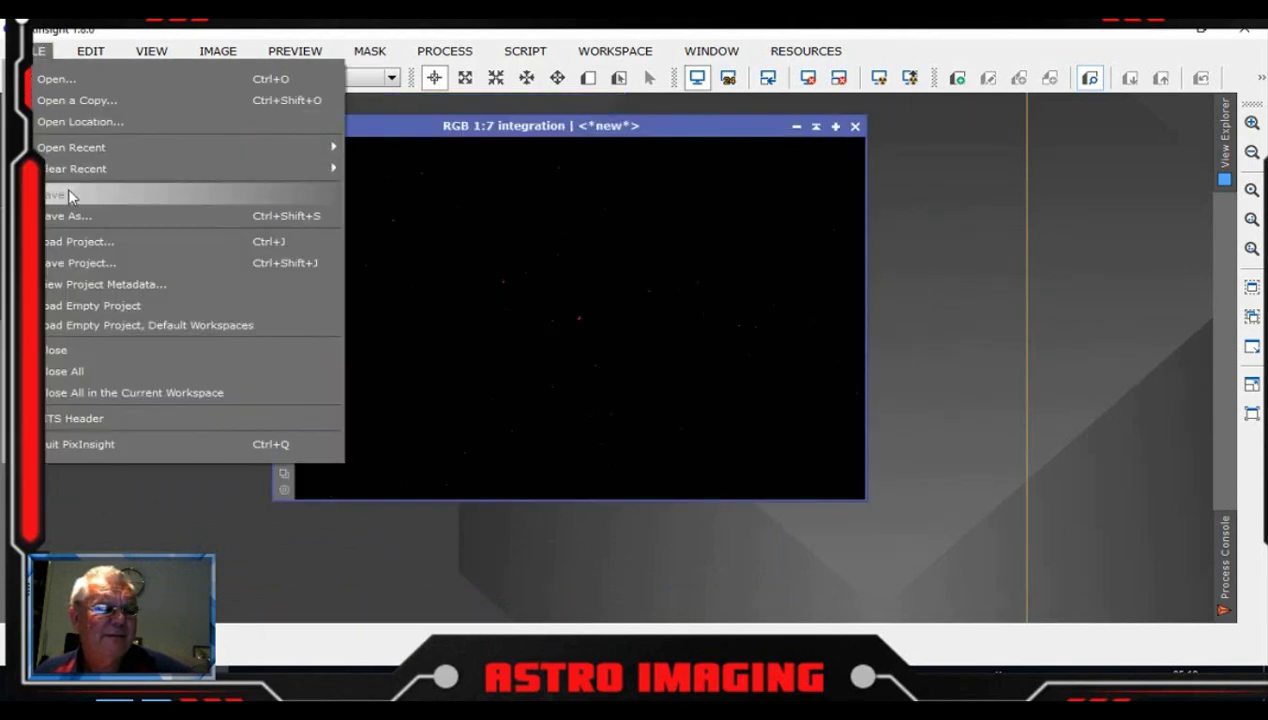
pyautogui.click(74, 216)
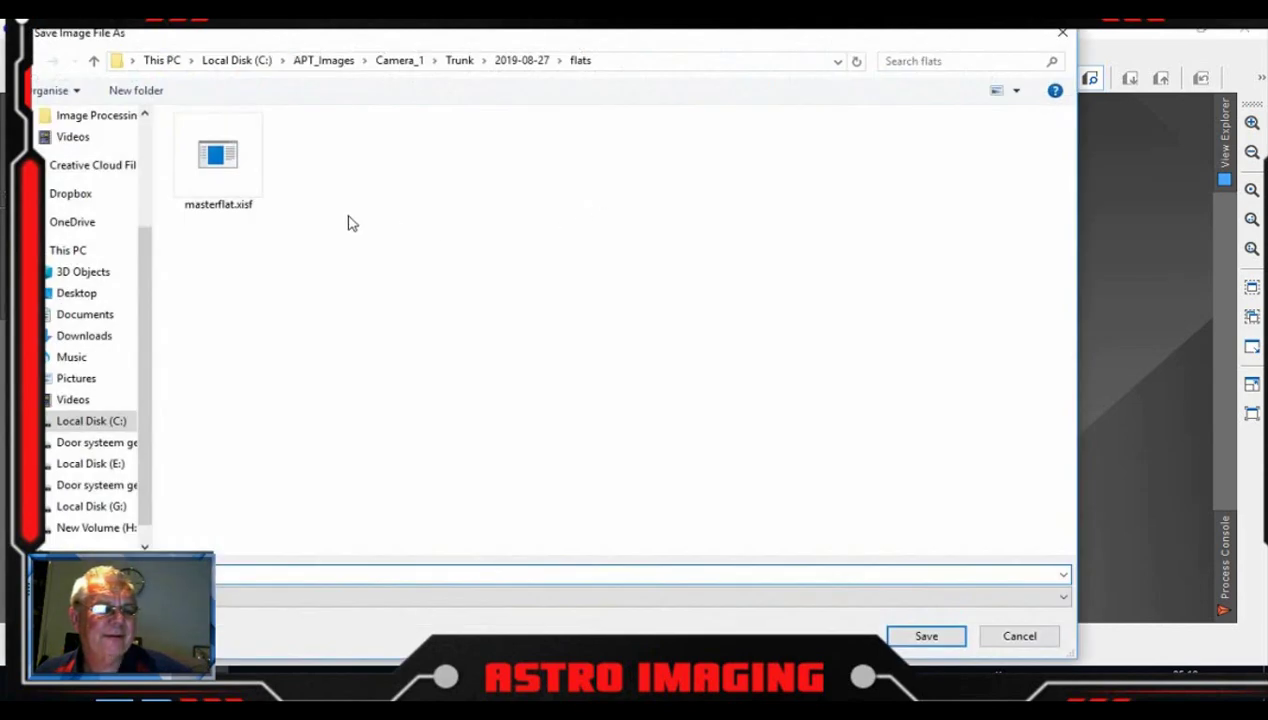
pyautogui.click(408, 62)
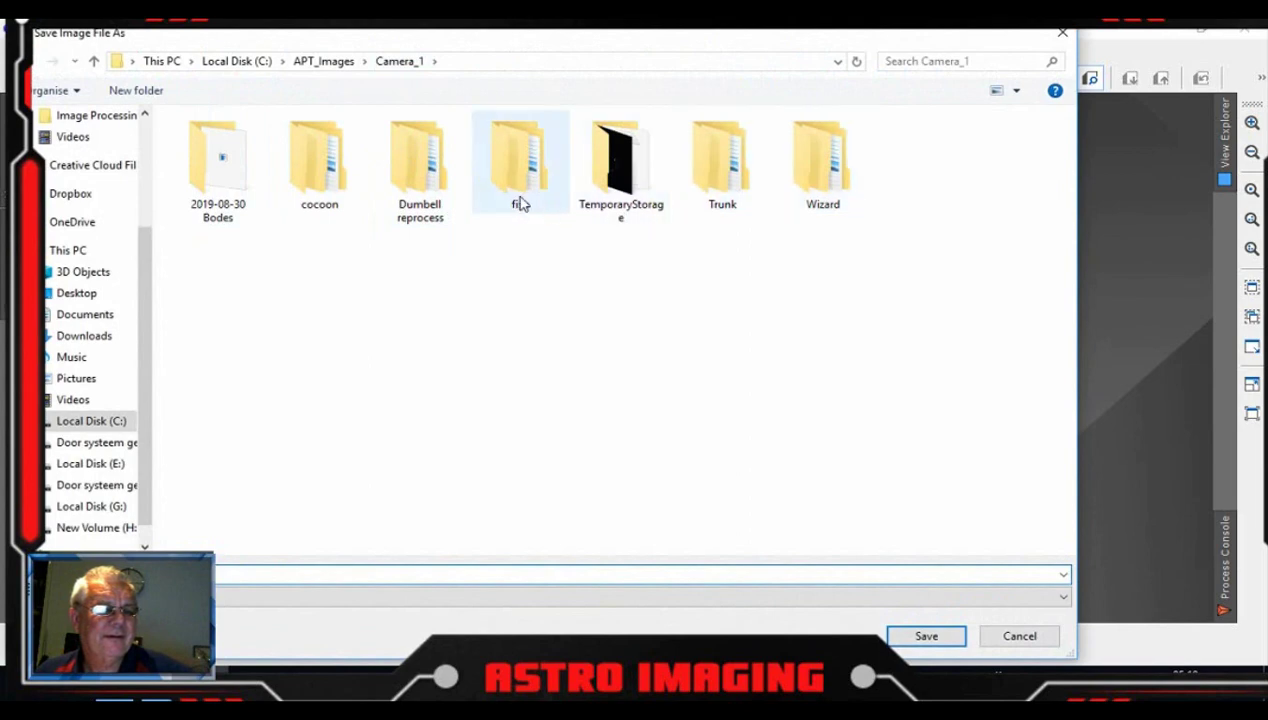
pyautogui.doubleClick(700, 187)
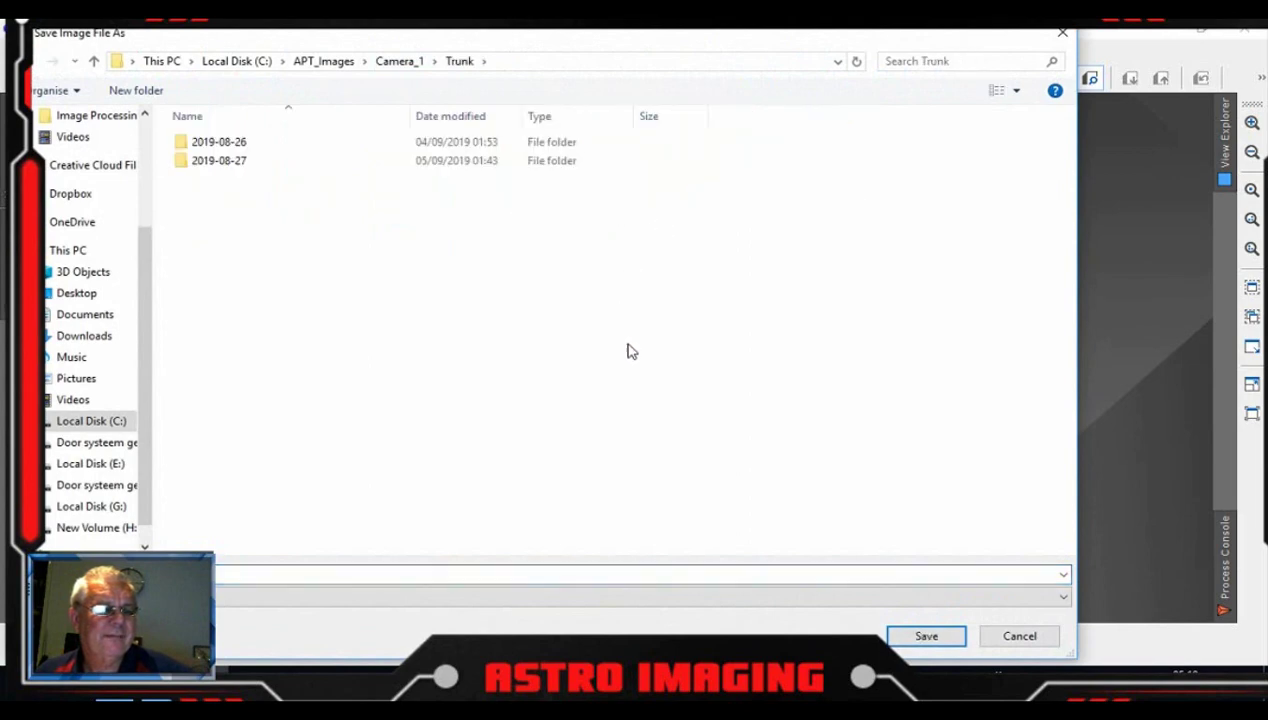
pyautogui.click(898, 632)
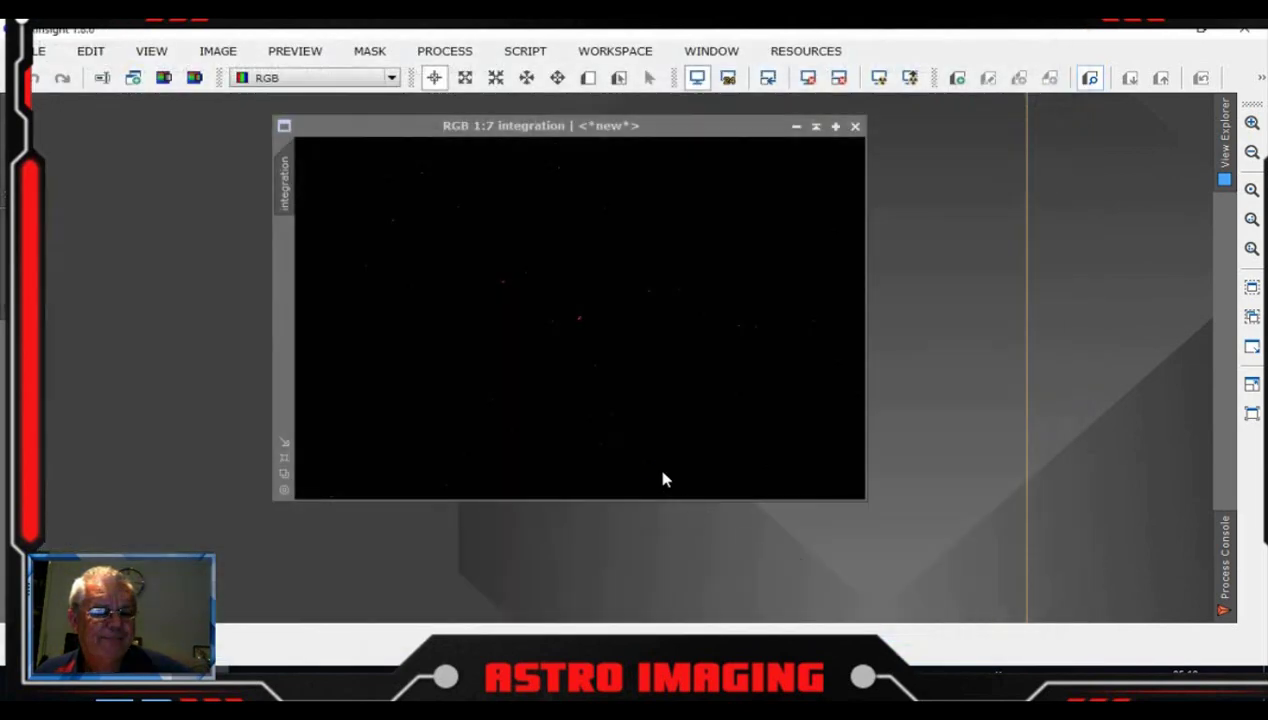
pyautogui.click(679, 552)
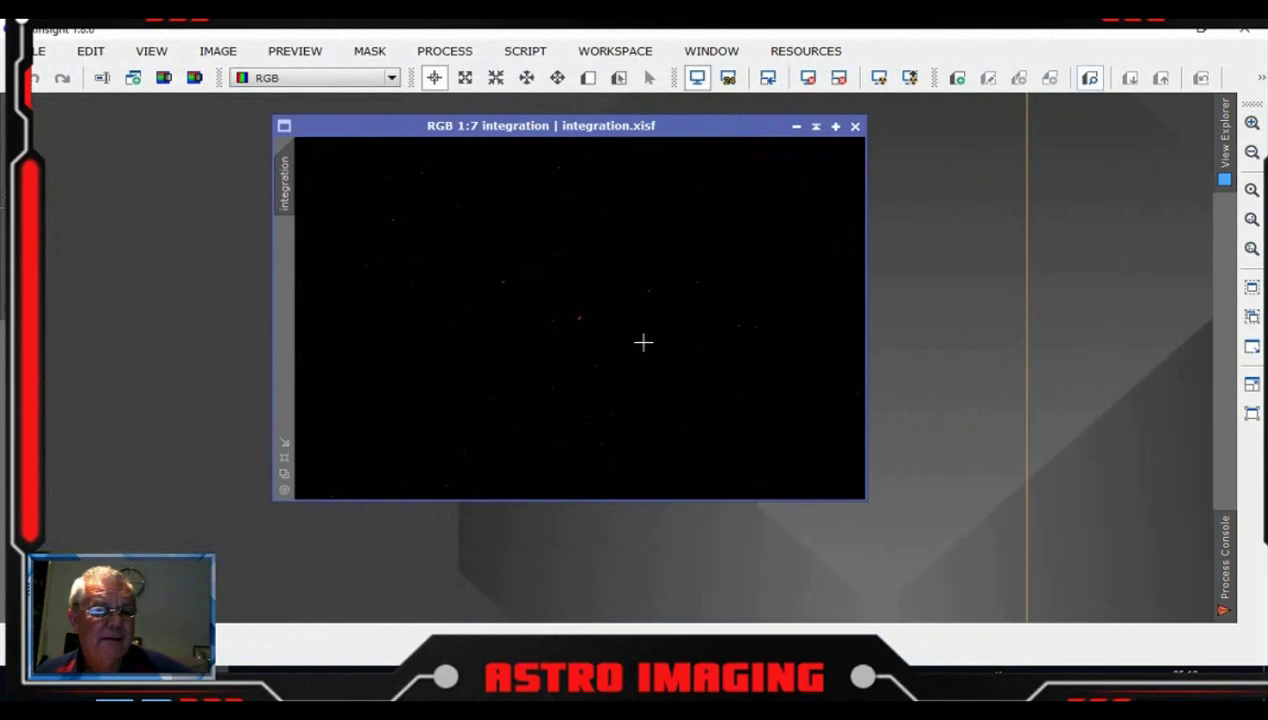
# - Auto-stretch the display of the integration image to inspect the stacked result, and close the image
pyautogui.click(879, 78)
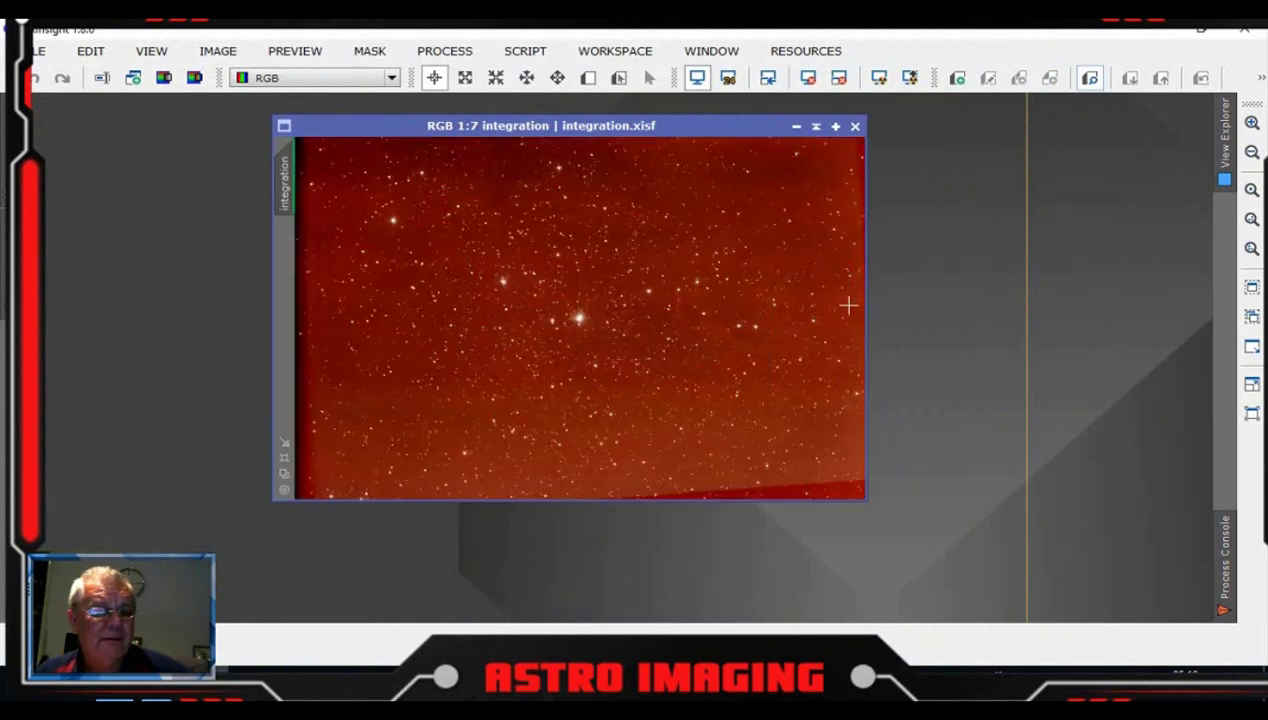
pyautogui.scroll(1, 832, 381)
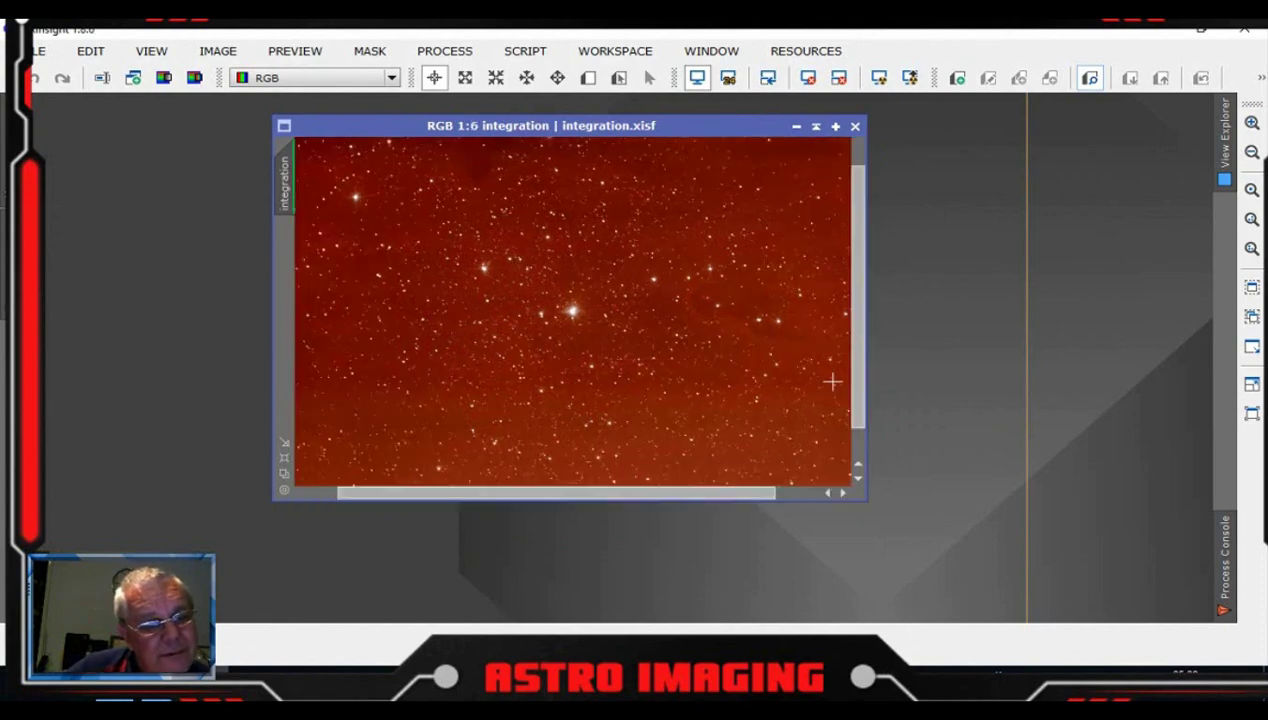
pyautogui.scroll(-1, 832, 381)
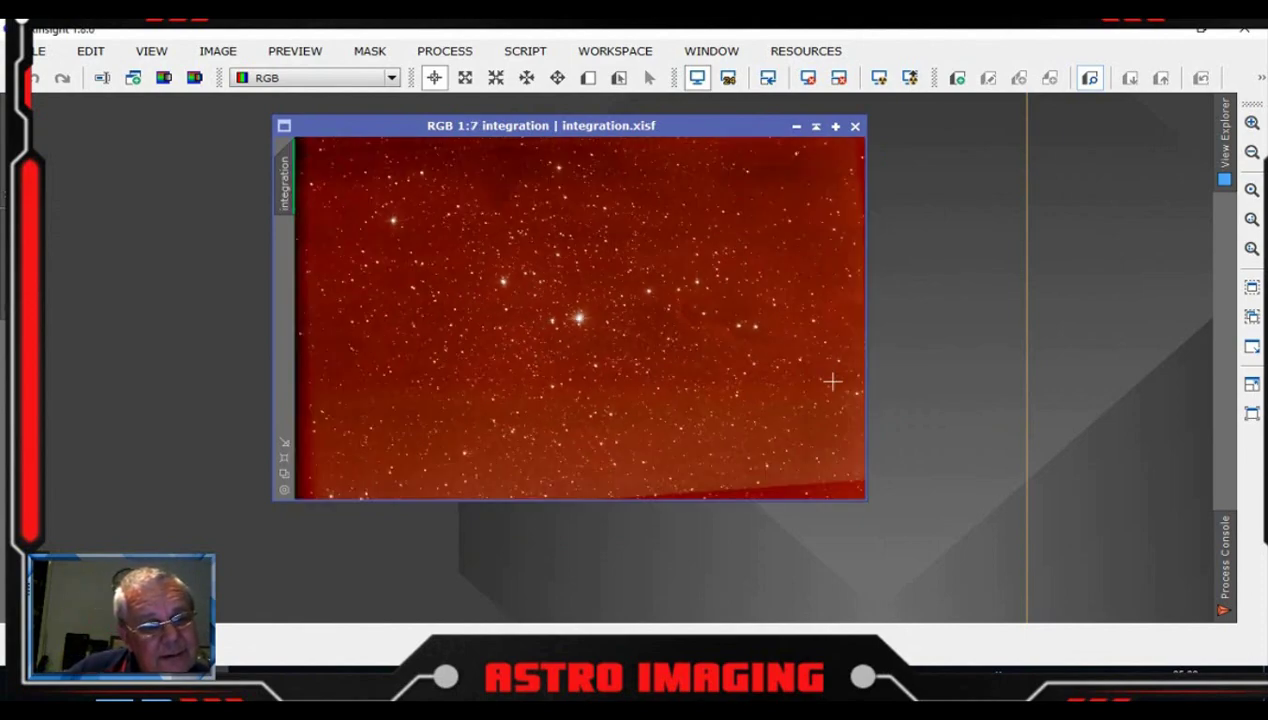
pyautogui.scroll(1, 832, 381)
pyautogui.scroll(-1, 832, 378)
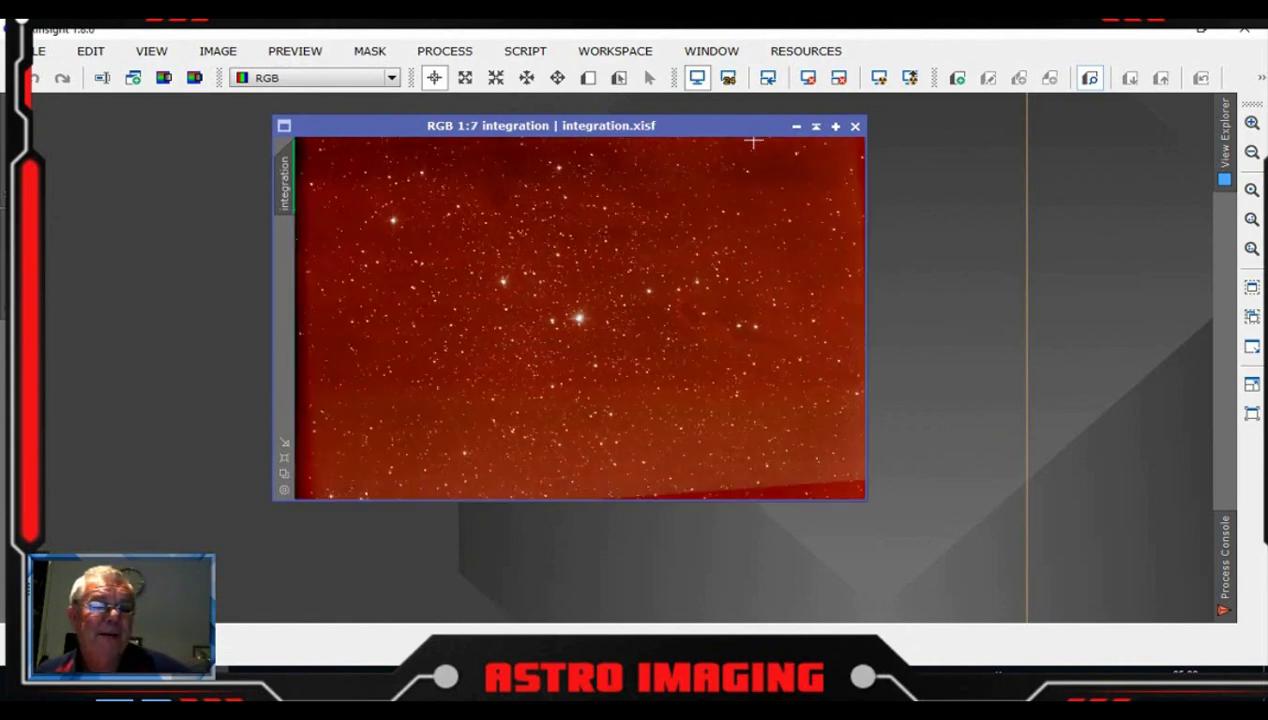
pyautogui.moveTo(753, 136); pyautogui.dragTo(510, 127)
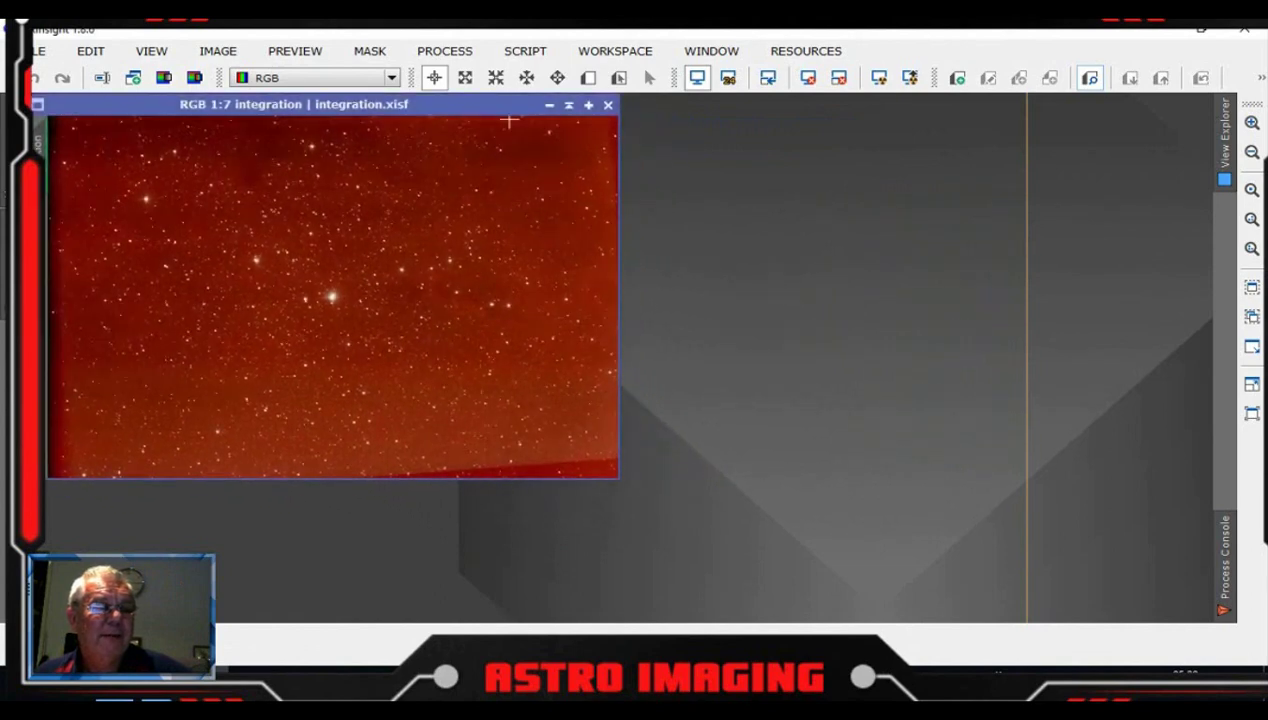
pyautogui.click(607, 105)
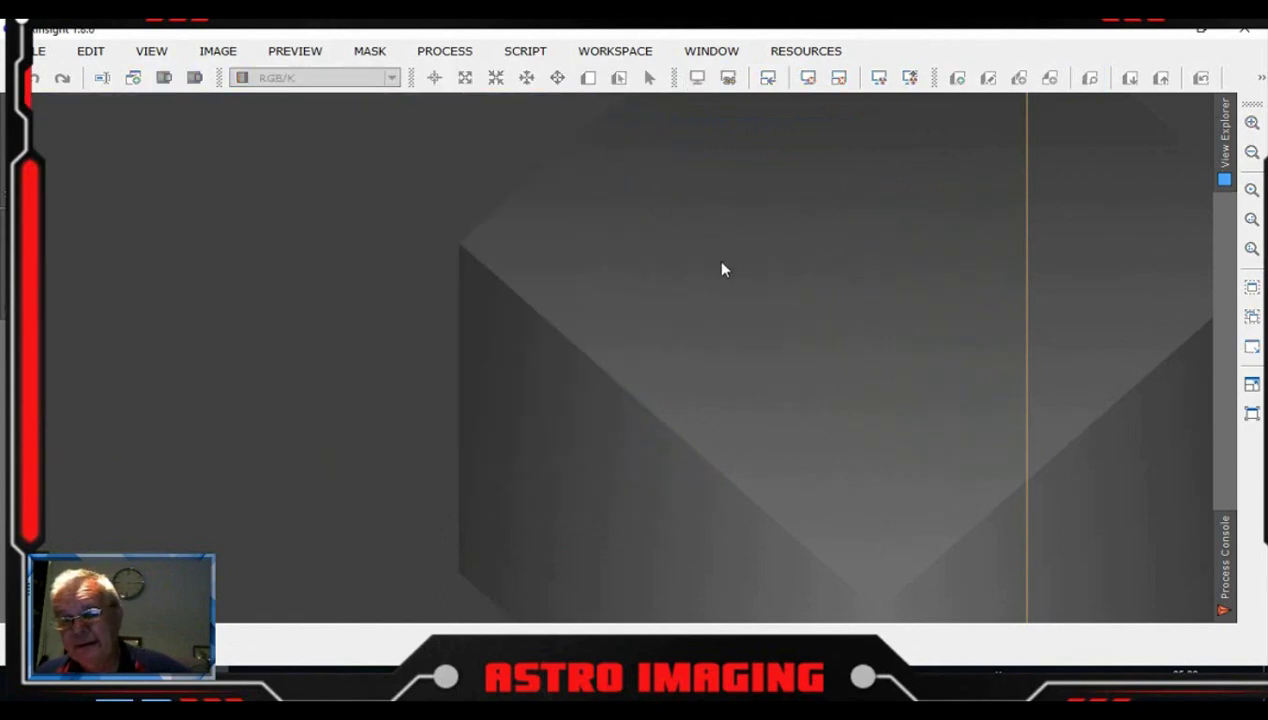